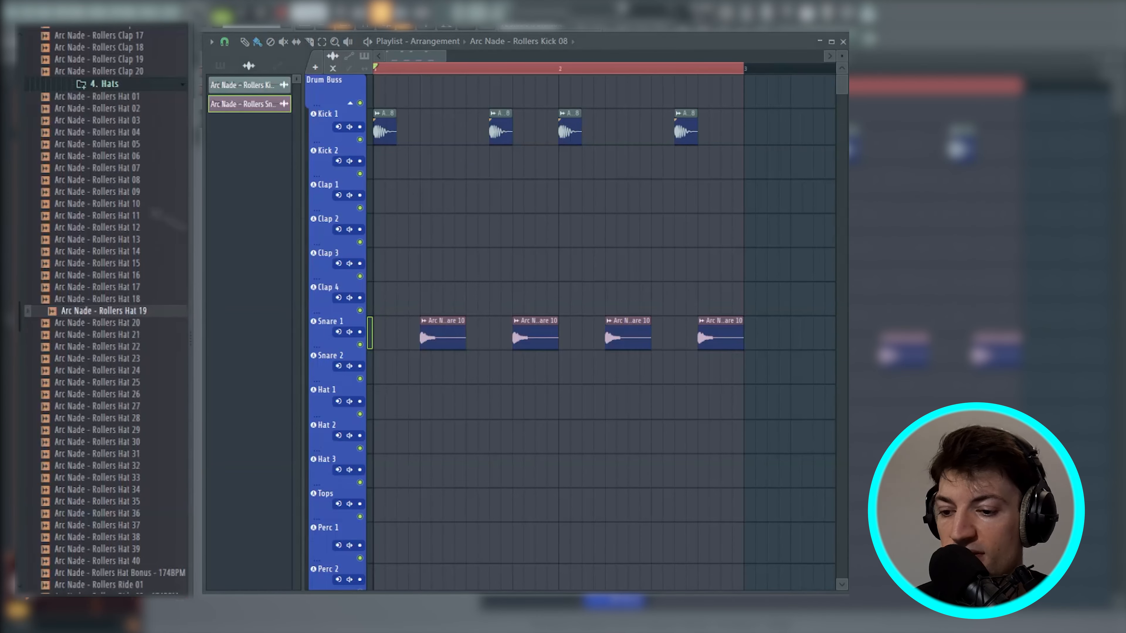
Place Arc Nade - Rollers Hat 19 on the Hat 1 track at beat 3 of both bar 1 and bar 2
{"action": "left_click_drag", "start_coordinate": [104, 310], "coordinate": [475, 413]}
{"action": "left_click", "coordinate": [655, 405]}
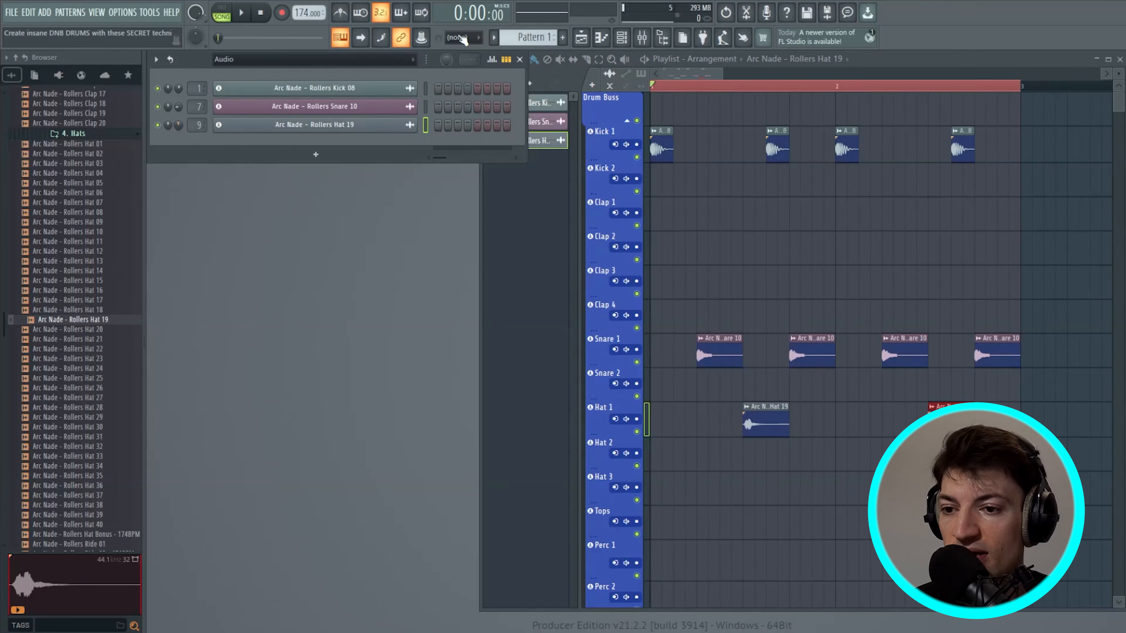
Inspect the Hat 1 and Hat Group mixer tracks and play the drum pattern with the new hats
{"action": "key", "text": "F9"}
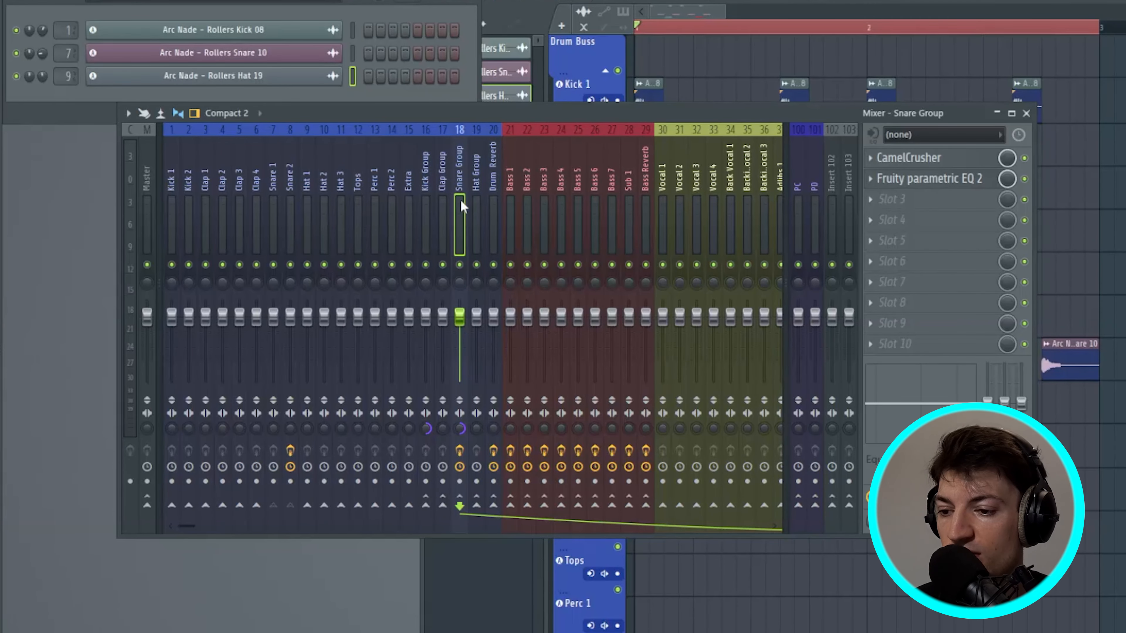
{"action": "left_click", "coordinate": [477, 206]}
{"action": "left_click", "coordinate": [307, 206]}
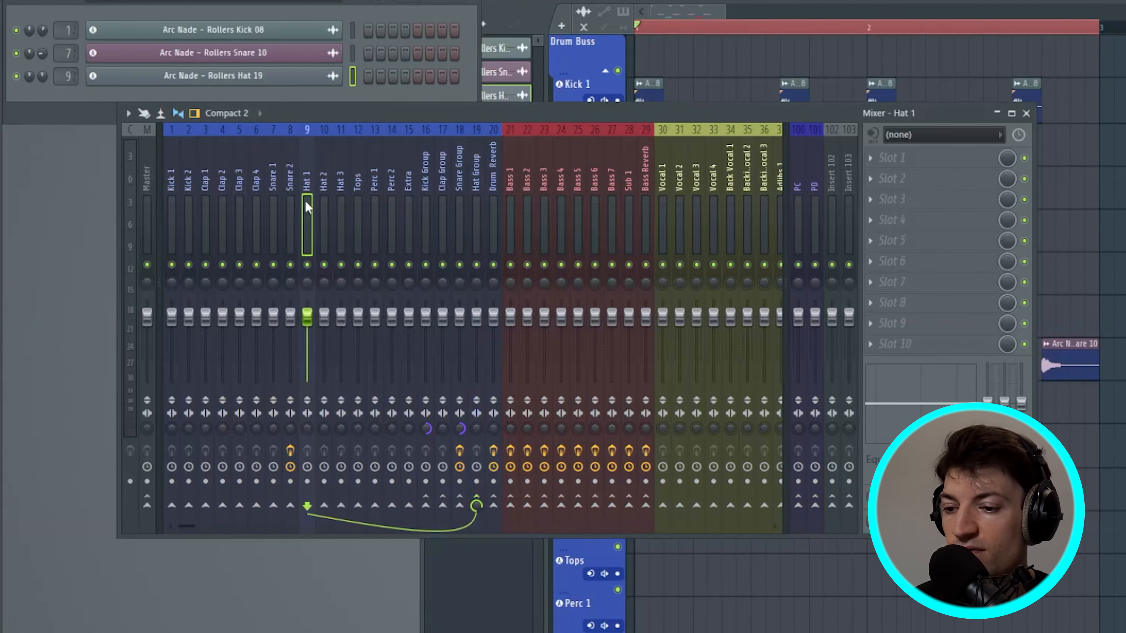
{"action": "left_click", "coordinate": [477, 220]}
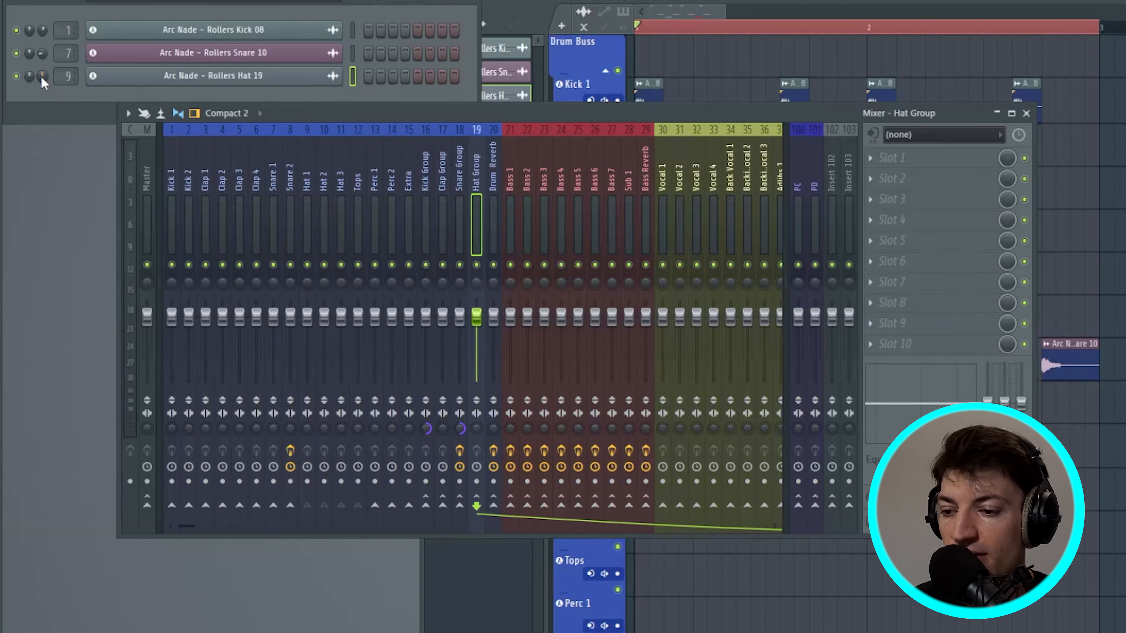
{"action": "key", "text": "space"}
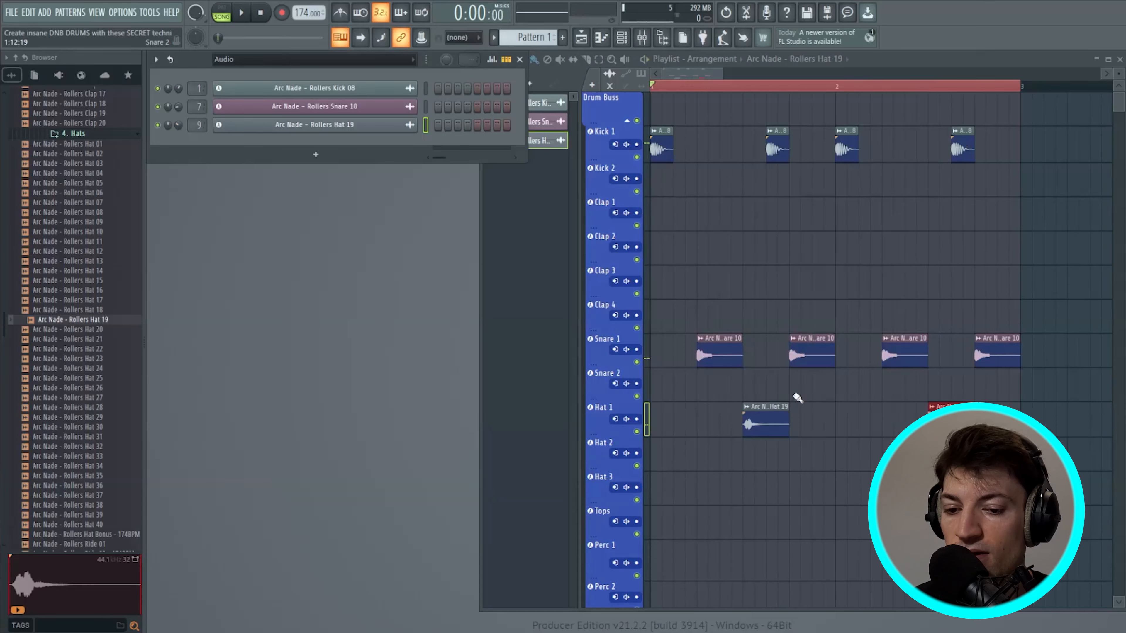
{"action": "scroll", "coordinate": [804, 394], "scroll_direction": "down", "scroll_amount": 2}
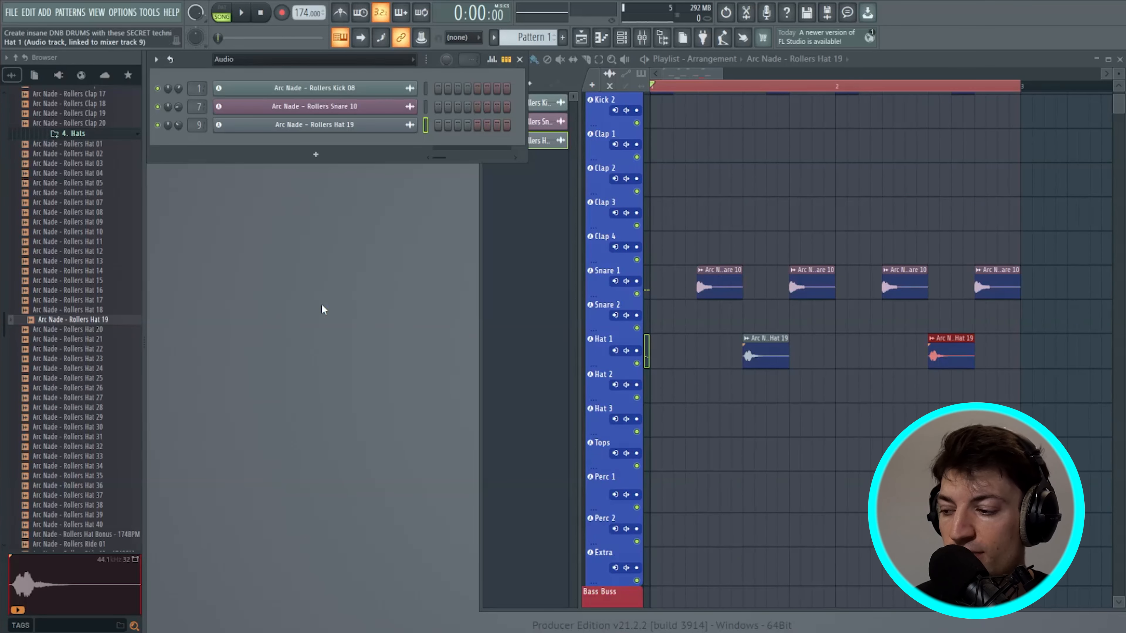
{"action": "key", "text": "space"}
Place Rollers Hat 09 on the Hat 2 track one step before bar 2's Hat 19, trim it to two steps and duplicate it directly after
{"action": "scroll", "coordinate": [877, 316], "scroll_direction": "down", "scroll_amount": 3}
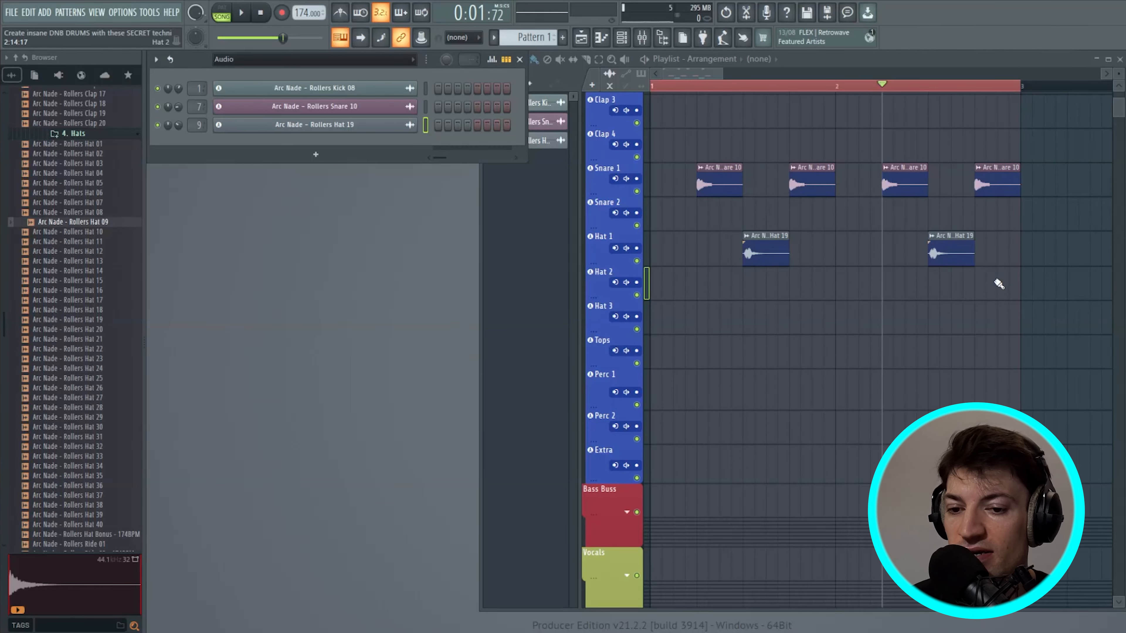
{"action": "left_click_drag", "start_coordinate": [83, 227], "coordinate": [918, 298]}
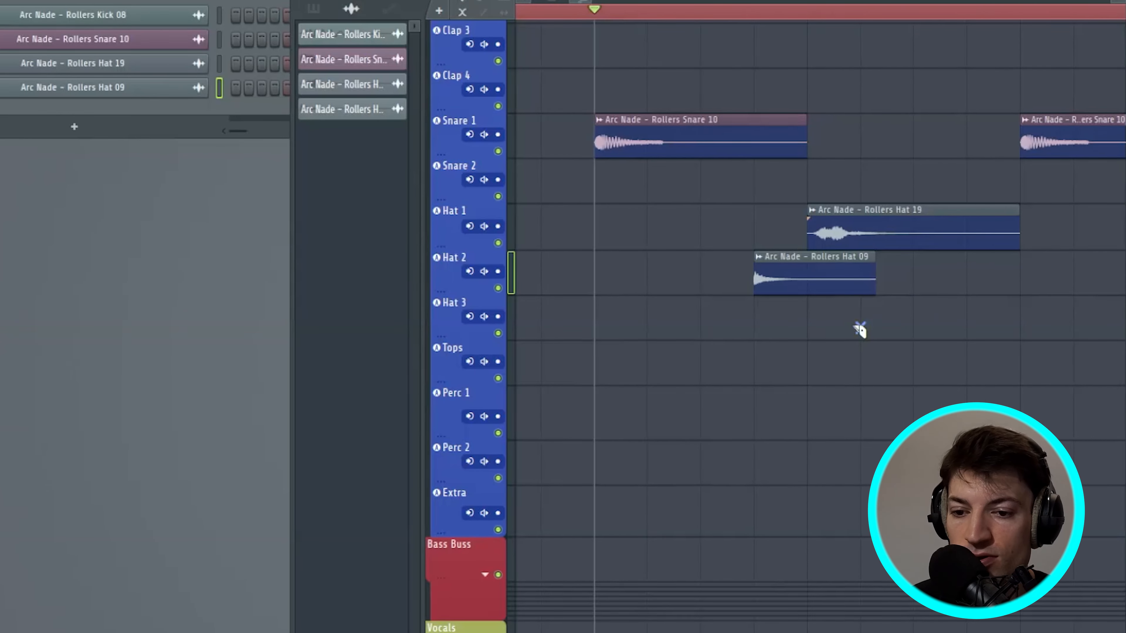
{"action": "left_click_drag", "start_coordinate": [861, 329], "coordinate": [864, 261]}
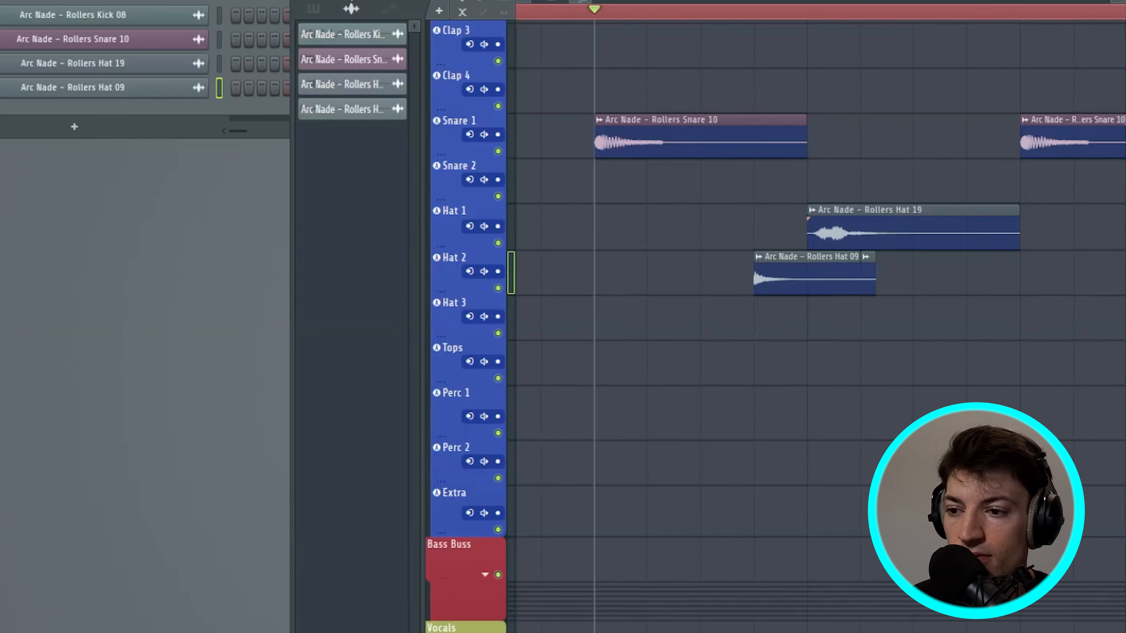
{"action": "right_click", "coordinate": [870, 286]}
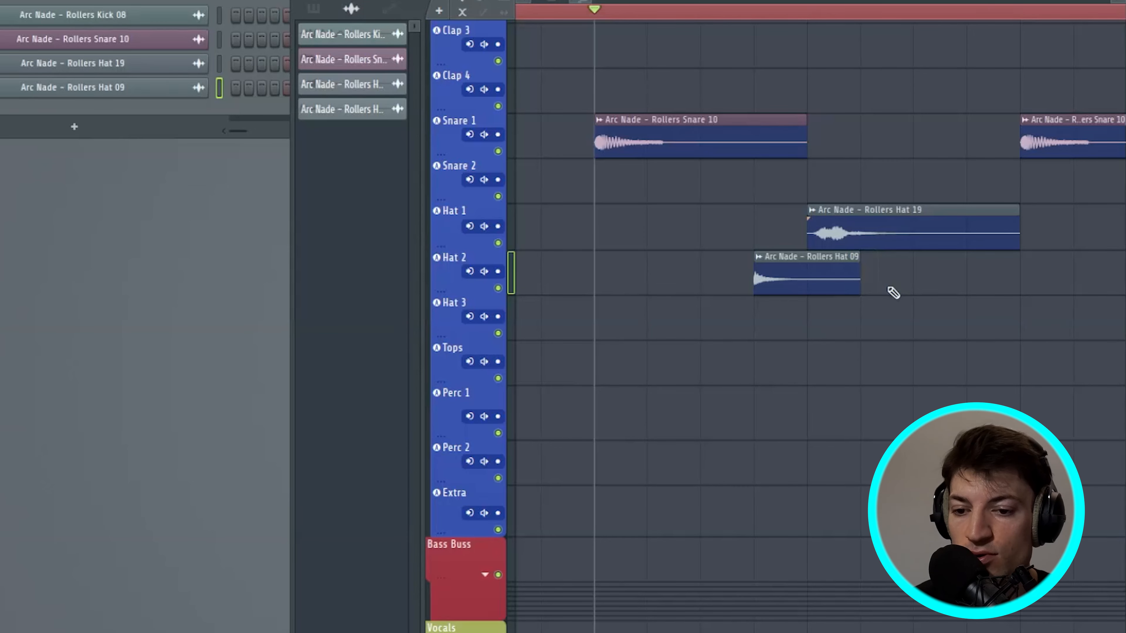
{"action": "left_click_drag", "start_coordinate": [778, 276], "coordinate": [901, 278]}
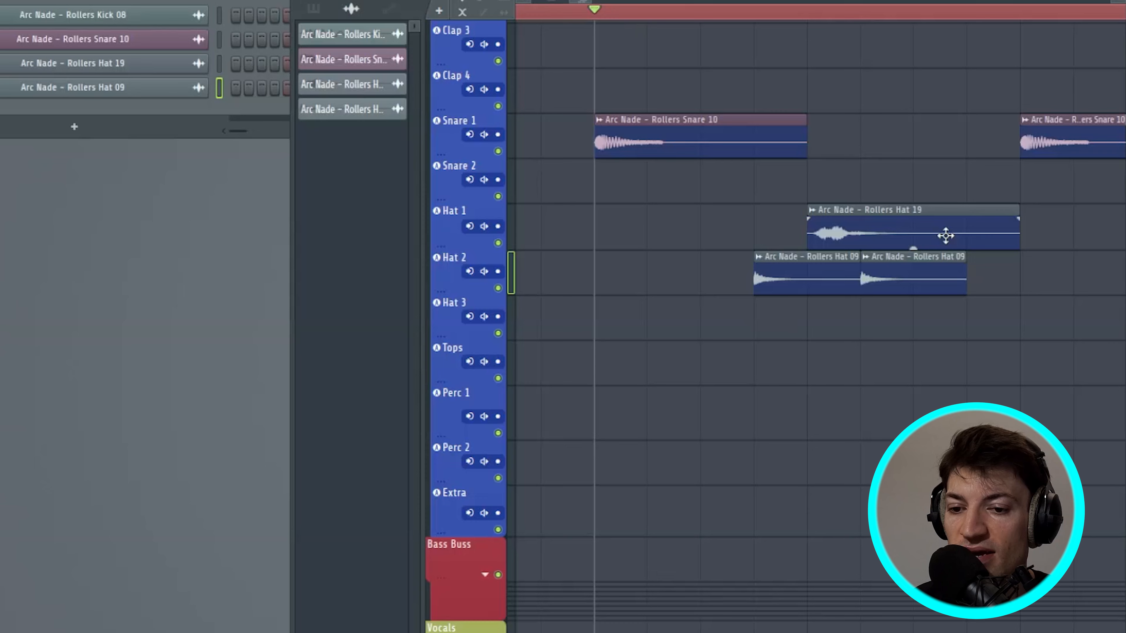
Play the loop with the Hat 09 hits and check the Hat 2 track's level in the mixer
{"action": "scroll", "coordinate": [587, 15], "scroll_direction": "down", "scroll_amount": 3}
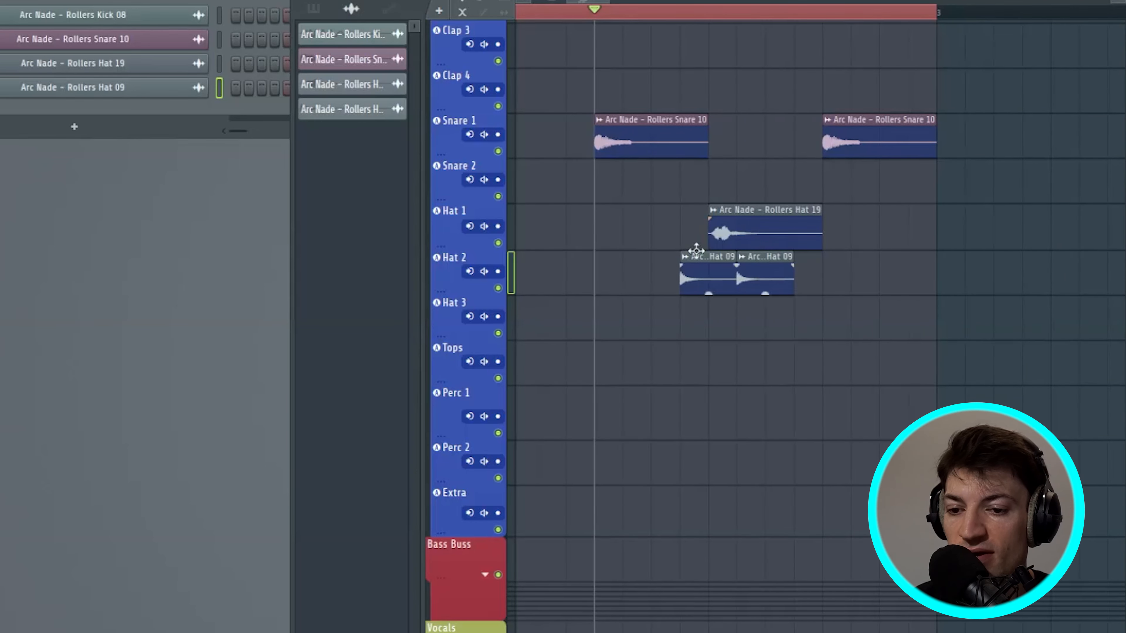
{"action": "key", "text": "space"}
{"action": "key", "text": "space"}
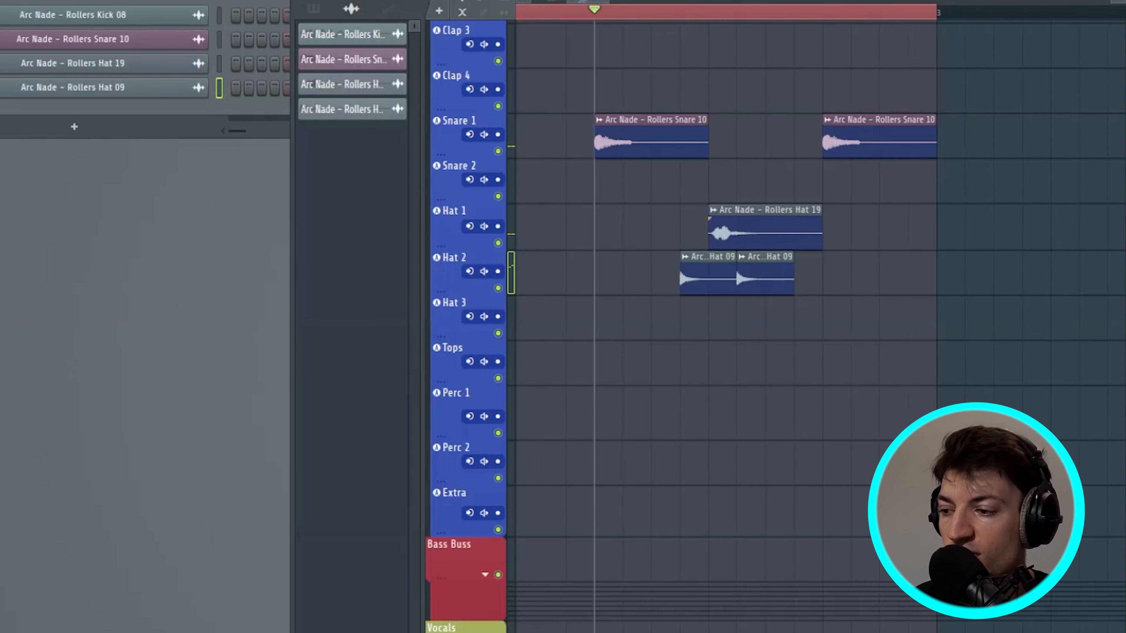
{"action": "key", "text": "F9"}
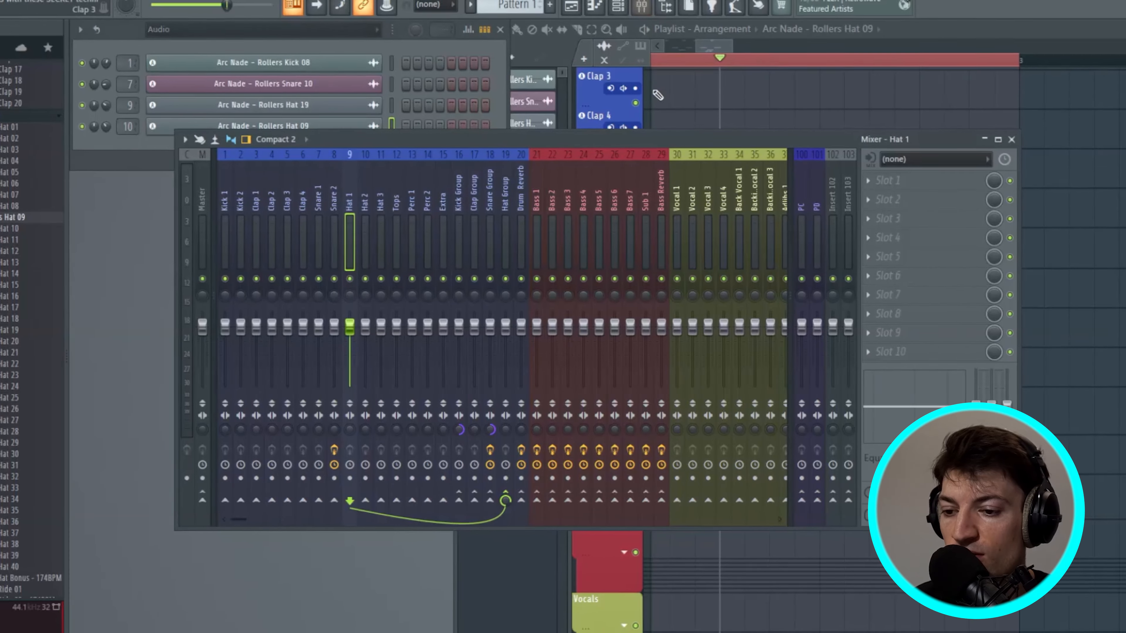
{"action": "key", "text": "space"}
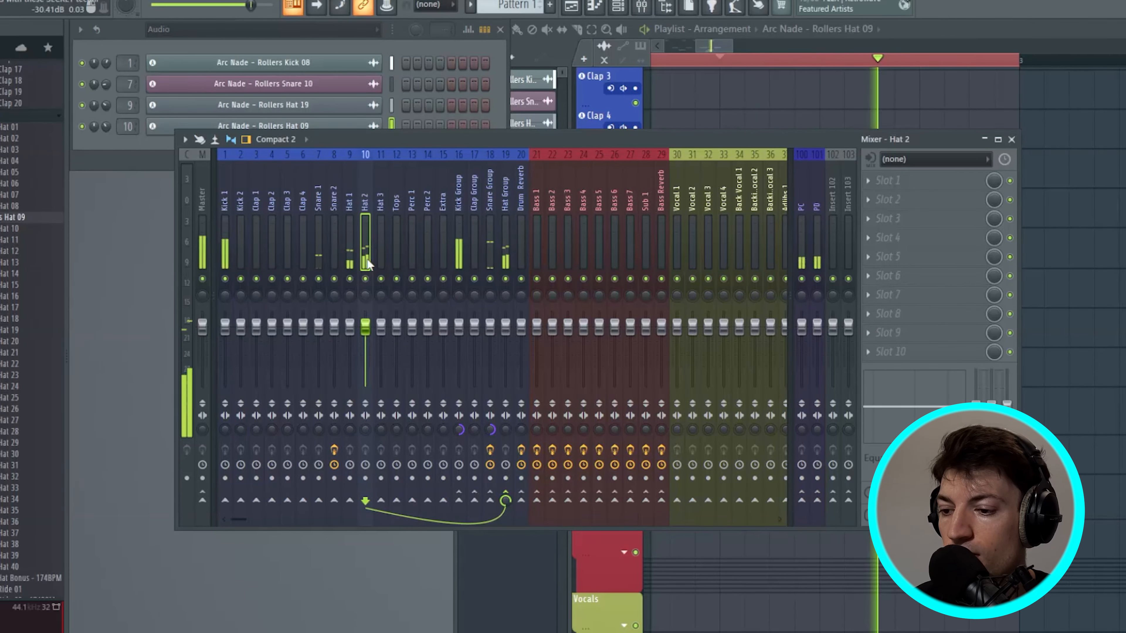
{"action": "key", "text": "space"}
Bring the playlist in front of the mixer and audition the two-bar drum loop
{"action": "left_click", "coordinate": [109, 127]}
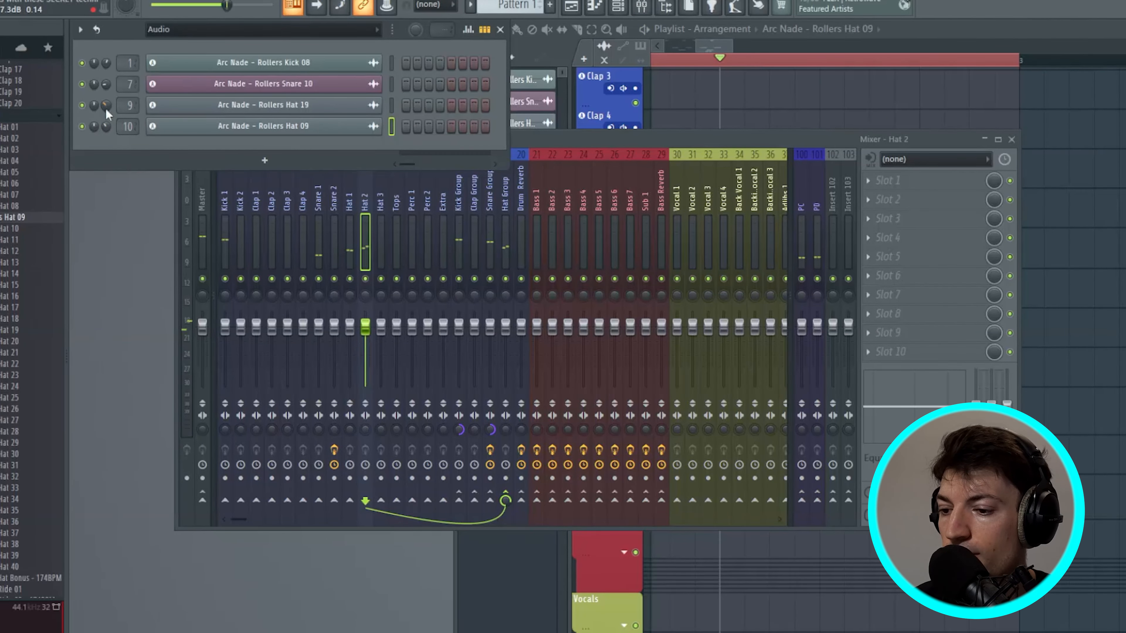
{"action": "key", "text": "space"}
{"action": "left_click_drag", "start_coordinate": [758, 66], "coordinate": [543, 58]}
{"action": "scroll", "coordinate": [701, 64], "scroll_direction": "down", "scroll_amount": 4}
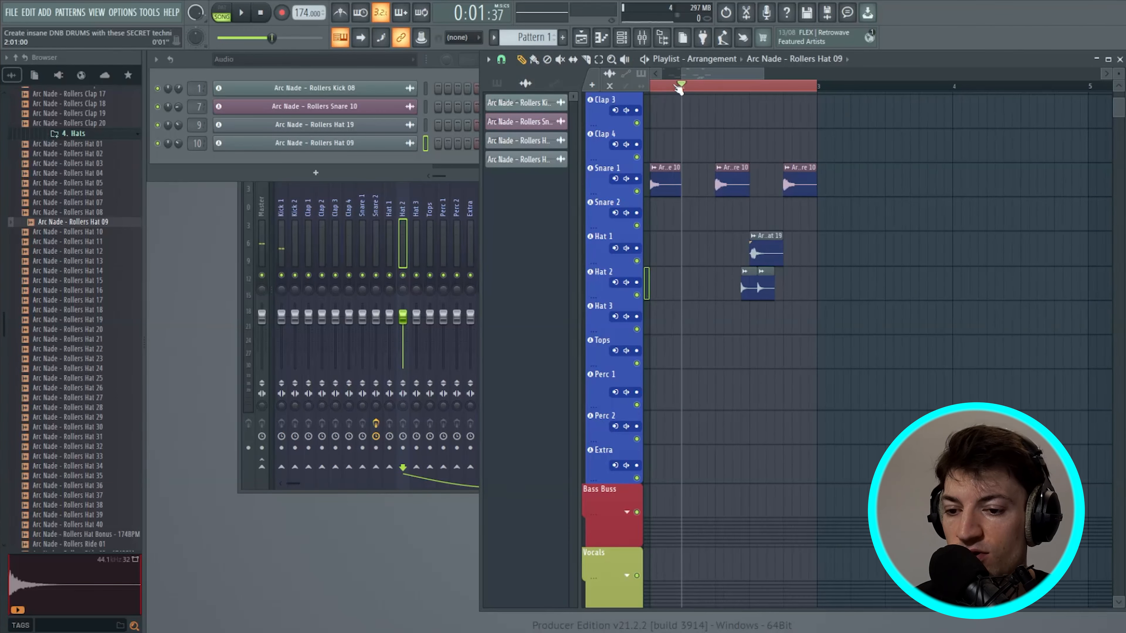
{"action": "key", "text": "space"}
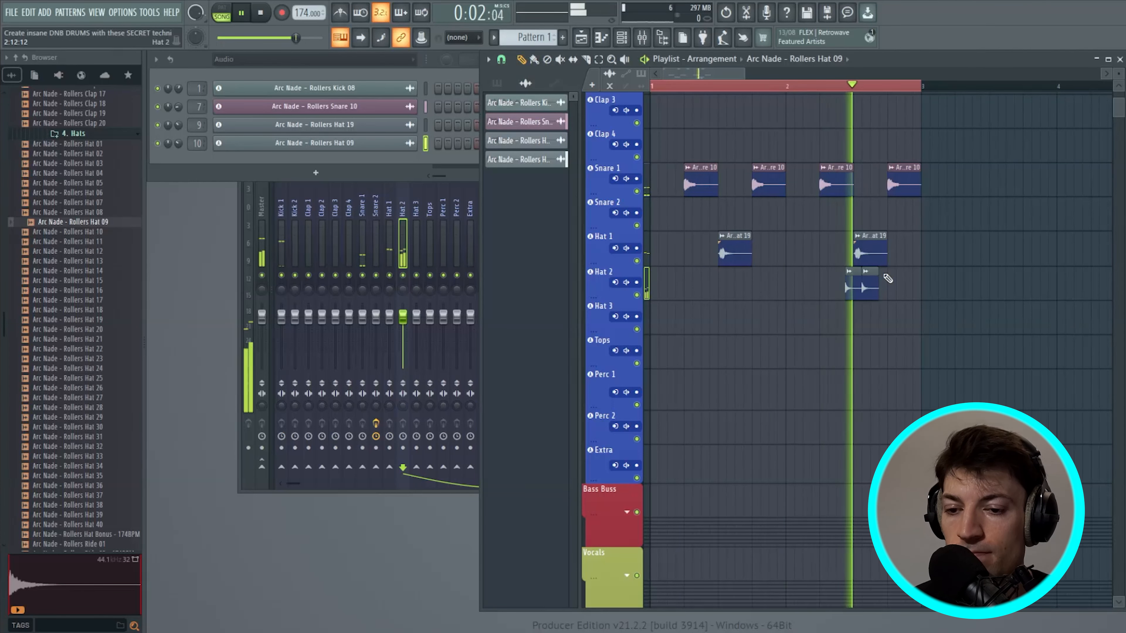
{"action": "key", "text": "space"}
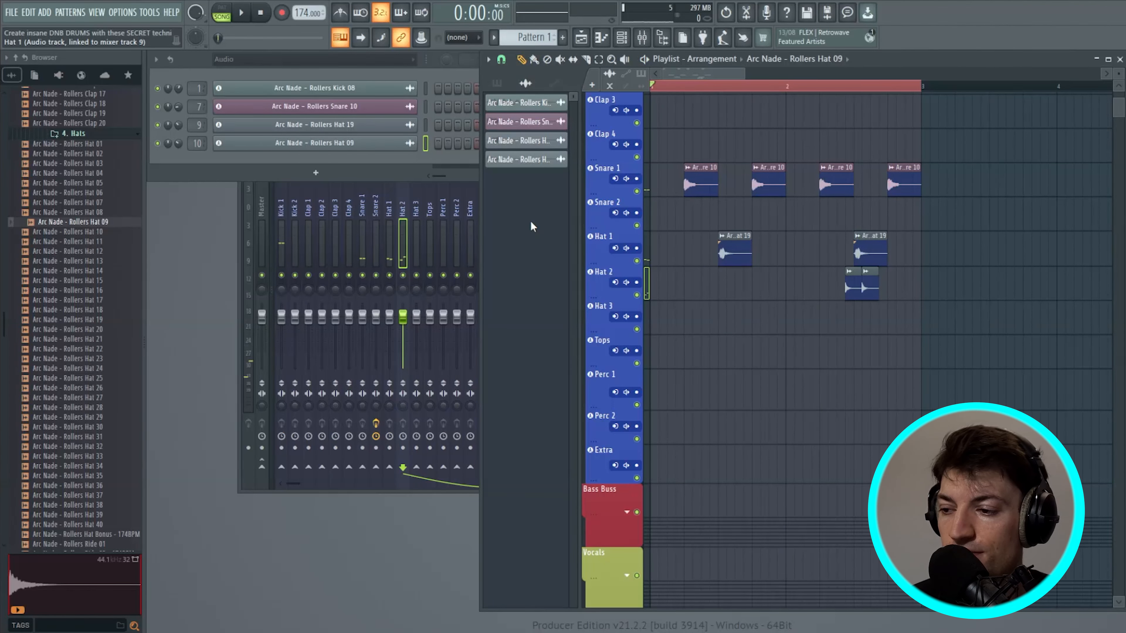
Look through the Rollers sample library for the Hi Hat Loops folder and widen the browser to read the full file names
{"action": "scroll", "coordinate": [722, 291], "scroll_direction": "up", "scroll_amount": 5}
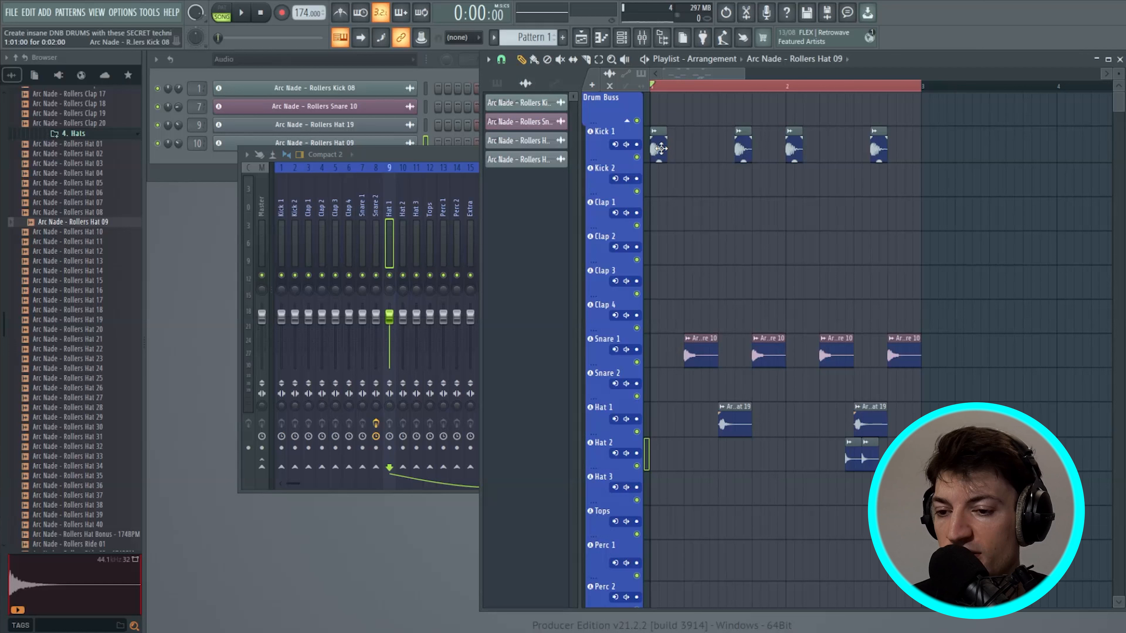
{"action": "scroll", "coordinate": [55, 253], "scroll_direction": "down", "scroll_amount": 3}
{"action": "scroll", "coordinate": [709, 247], "scroll_direction": "down", "scroll_amount": 1}
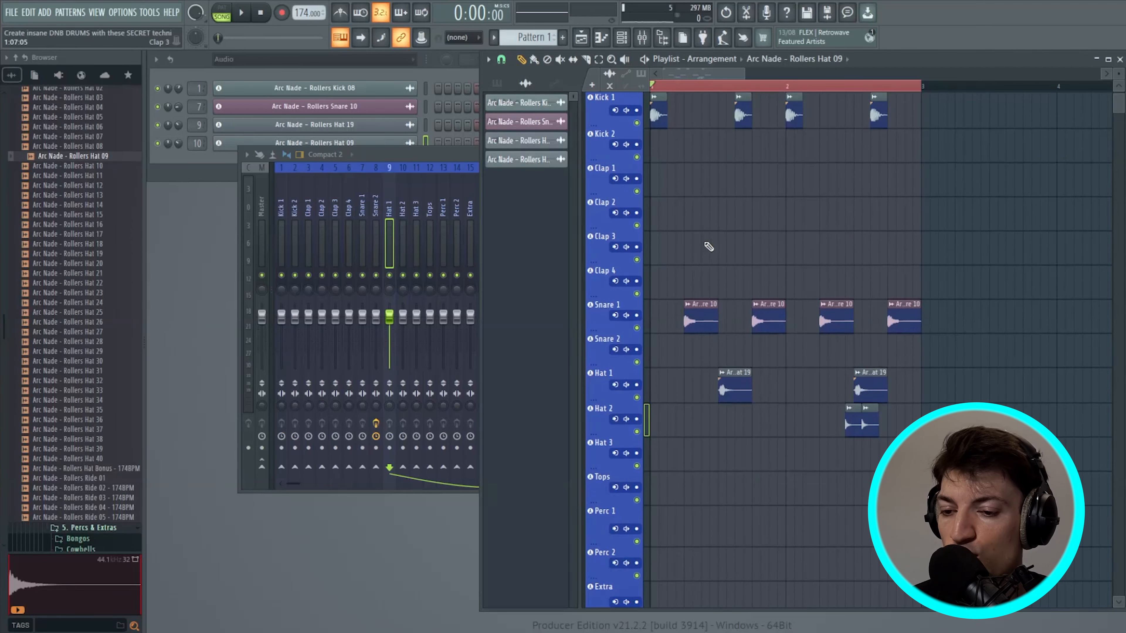
{"action": "scroll", "coordinate": [709, 275], "scroll_direction": "down", "scroll_amount": 3}
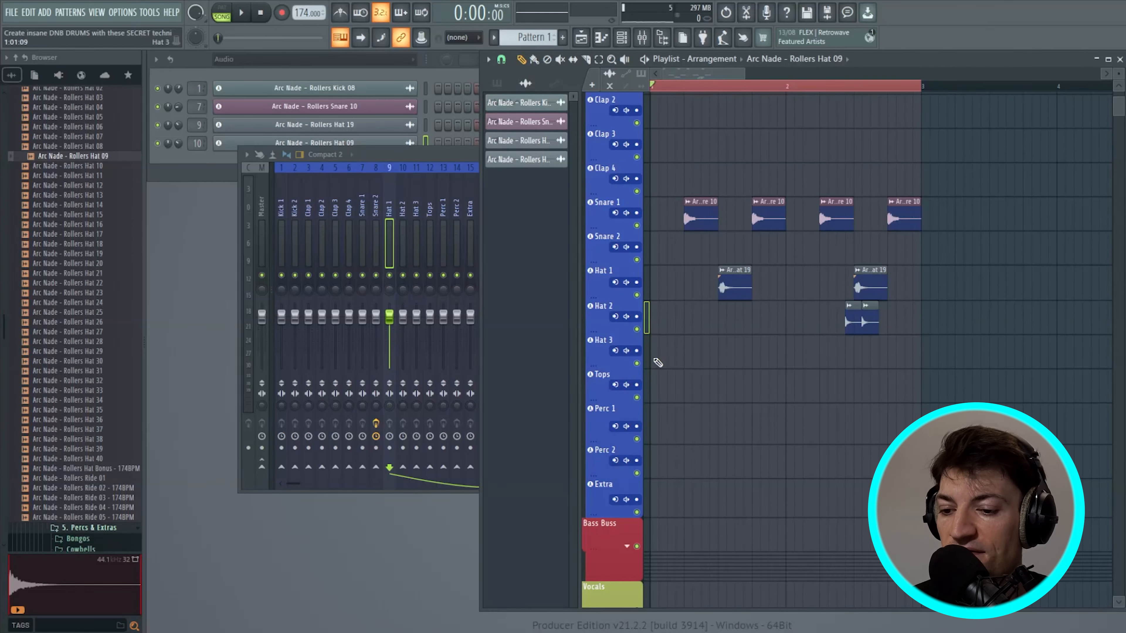
{"action": "scroll", "coordinate": [102, 371], "scroll_direction": "up", "scroll_amount": 3}
{"action": "scroll", "coordinate": [102, 371], "scroll_direction": "down", "scroll_amount": 14}
{"action": "scroll", "coordinate": [92, 353], "scroll_direction": "up", "scroll_amount": 4}
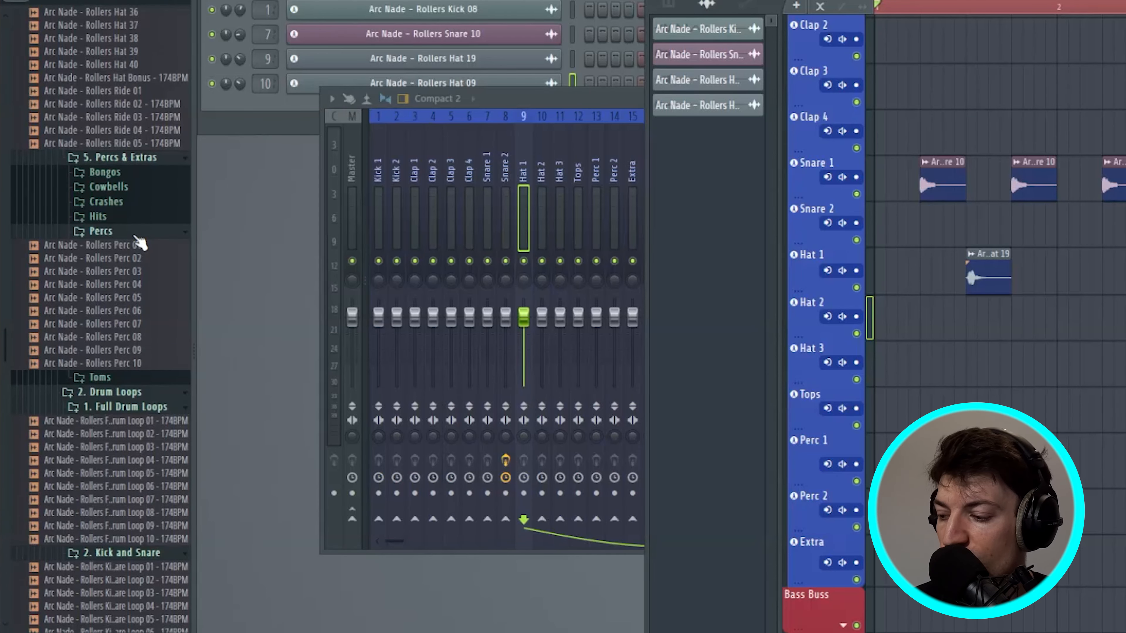
{"action": "left_click", "coordinate": [137, 236]}
{"action": "scroll", "coordinate": [143, 259], "scroll_direction": "down", "scroll_amount": 12}
{"action": "left_click_drag", "start_coordinate": [193, 216], "coordinate": [246, 214]}
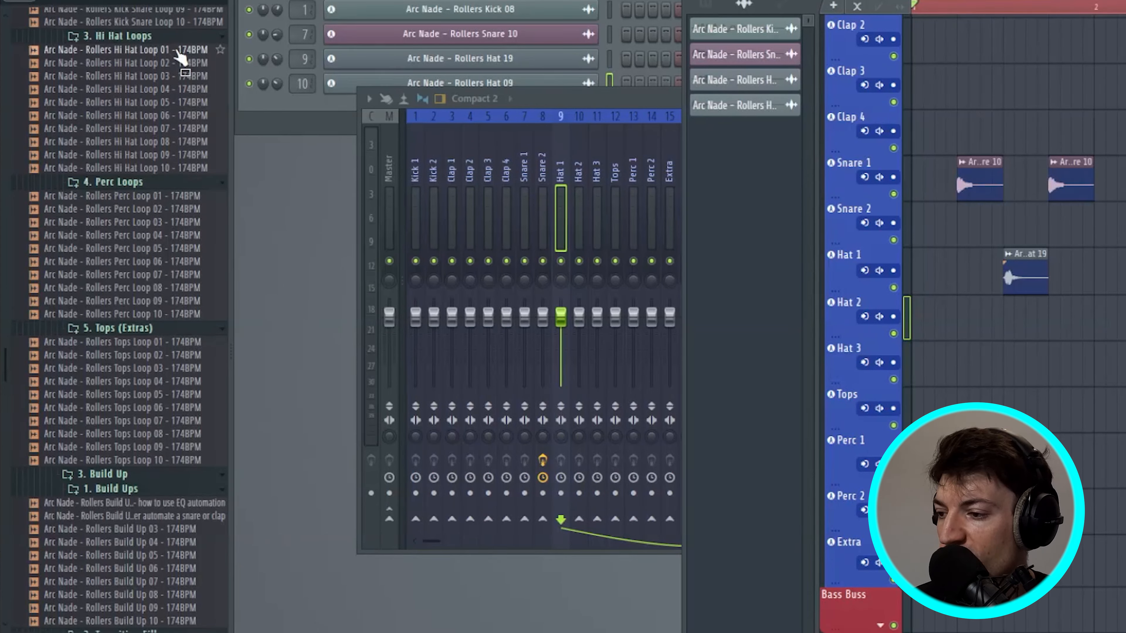
Preview Arc Nade - Rollers Hi Hat Loop 01 - 174BPM and place it at the start of the Hat 3 track
{"action": "left_click", "coordinate": [176, 50]}
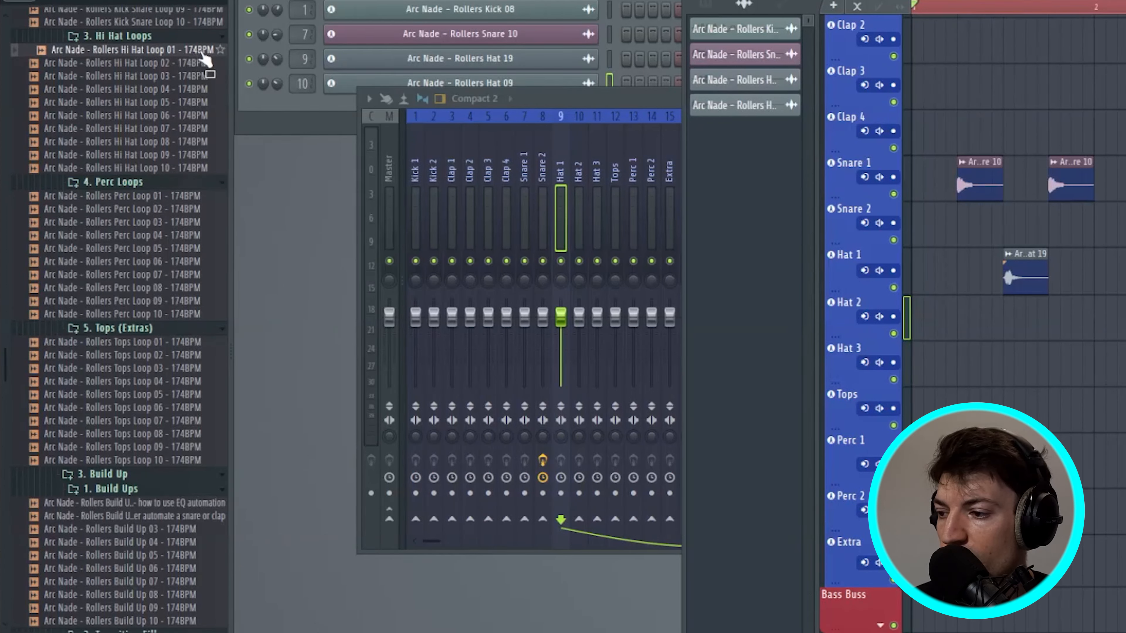
{"action": "left_click_drag", "start_coordinate": [163, 47], "coordinate": [1043, 369]}
Open the Hi Hat Loop 01 clip's settings and assign its tempo through tempo detection with the type-in BPM option
{"action": "double_click", "coordinate": [703, 369]}
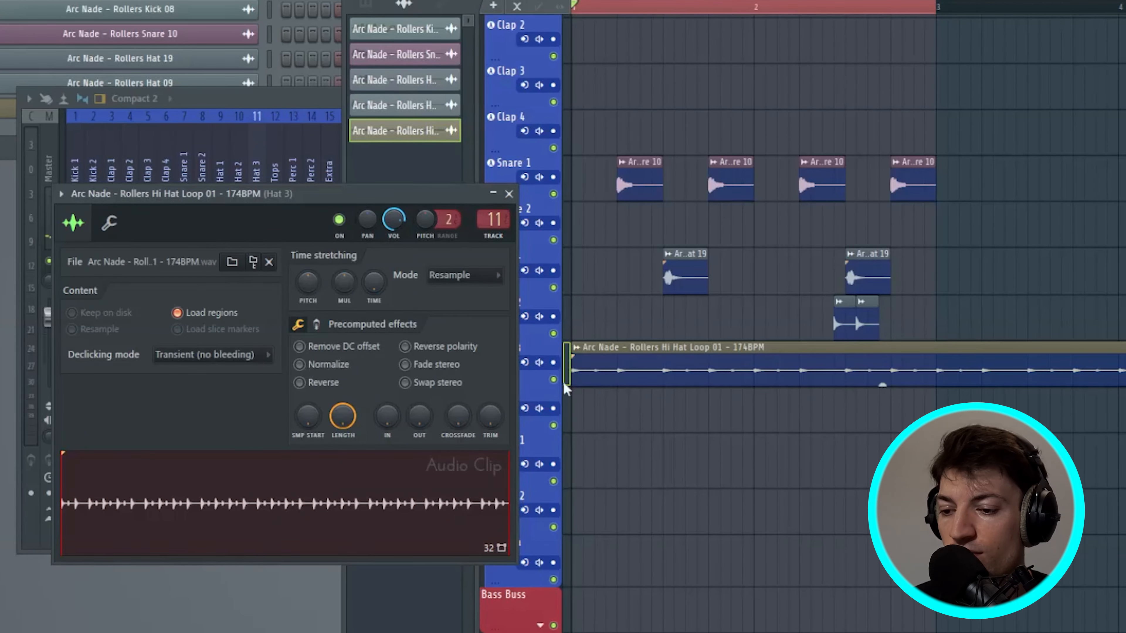
{"action": "left_click_drag", "start_coordinate": [353, 203], "coordinate": [349, 59]}
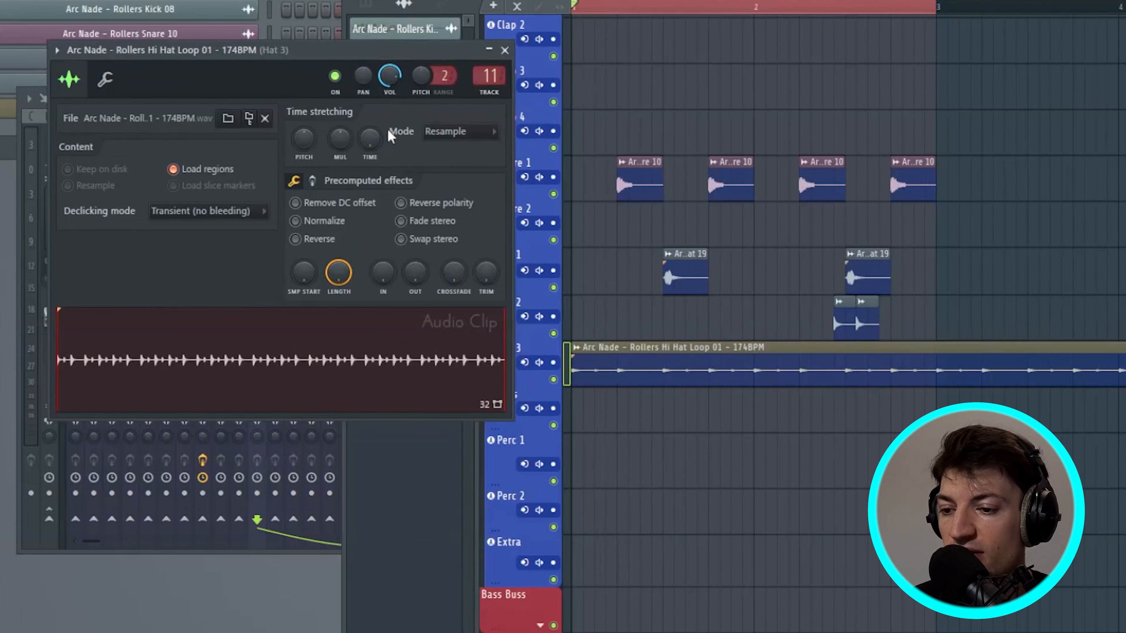
{"action": "right_click", "coordinate": [380, 144]}
{"action": "left_click", "coordinate": [423, 165]}
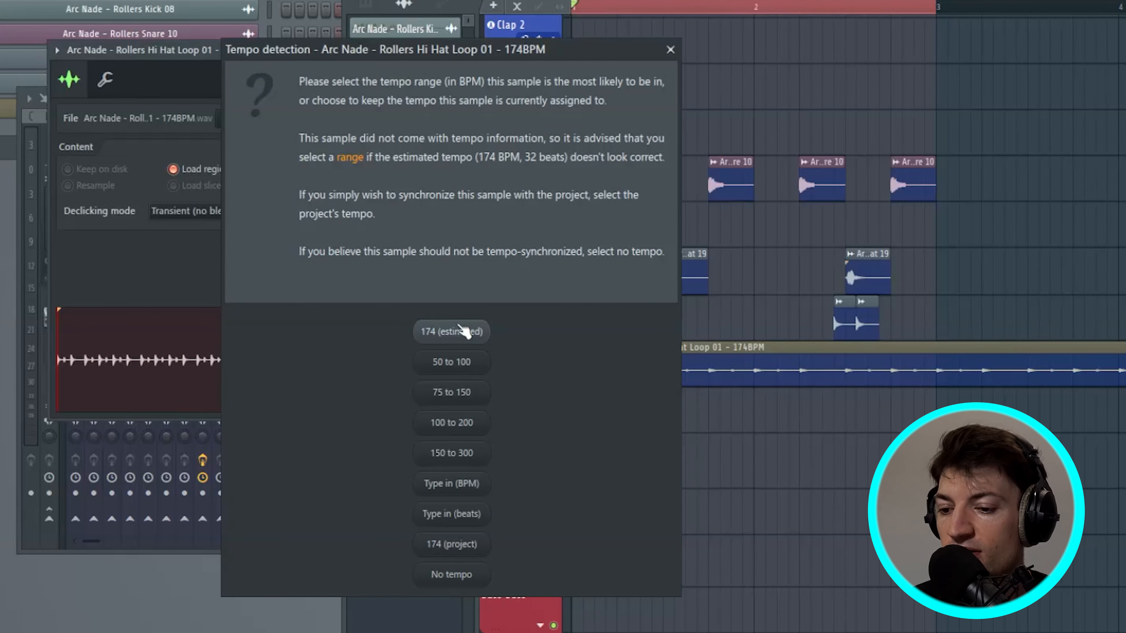
{"action": "left_click", "coordinate": [463, 485]}
{"action": "key", "text": "Return"}
Set the hi-hat loop's time stretching mode to e3 generic and close its settings
{"action": "left_click", "coordinate": [470, 131]}
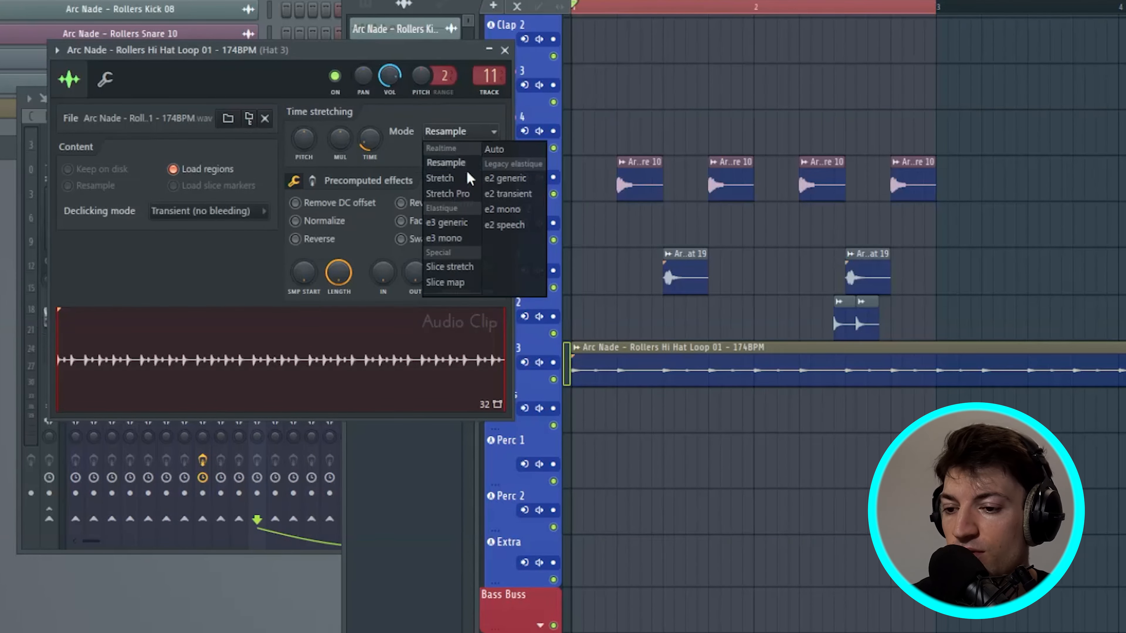
{"action": "left_click", "coordinate": [457, 235]}
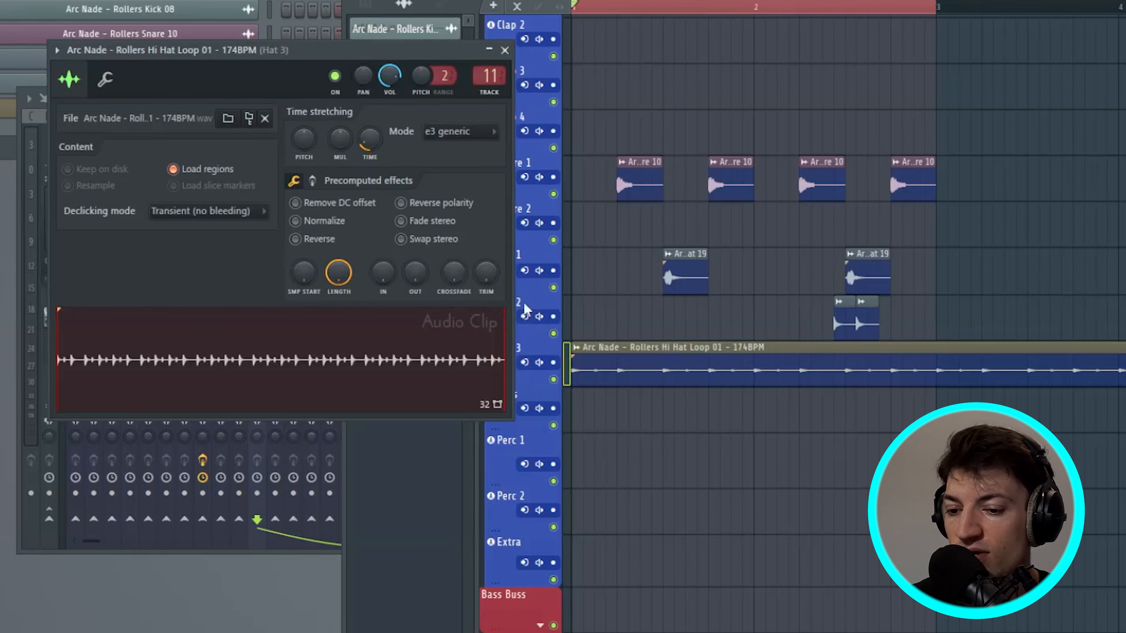
{"action": "left_click", "coordinate": [505, 50]}
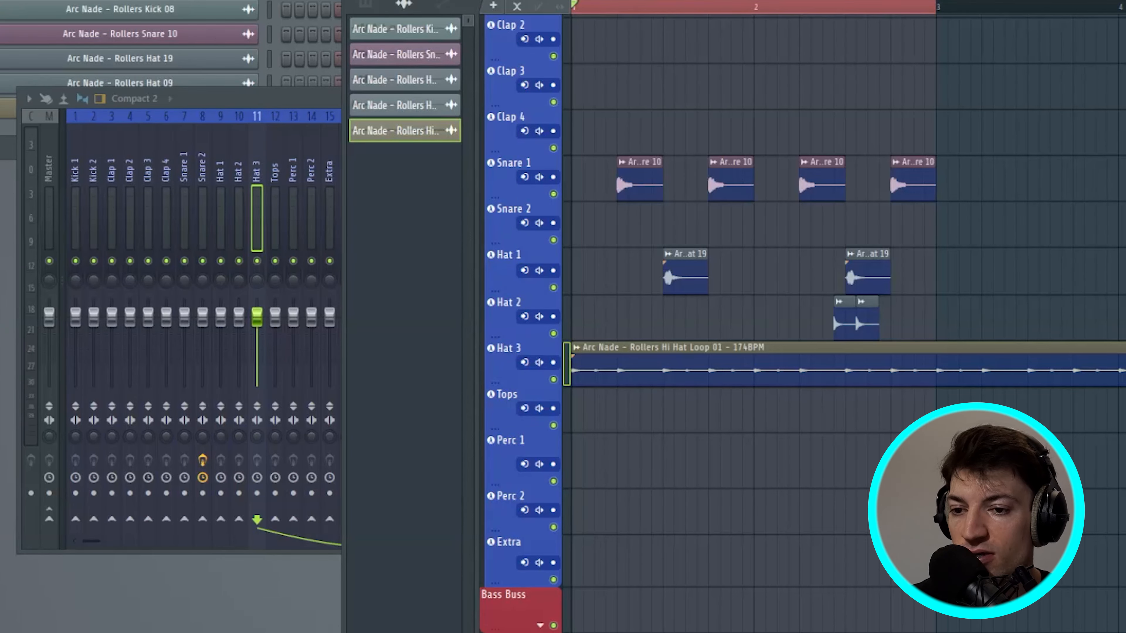
Shorten the Hi Hat Loop 01 clip to two bars and slice it two grid steps after its start
{"action": "scroll", "coordinate": [842, 311], "scroll_direction": "up", "scroll_amount": 3}
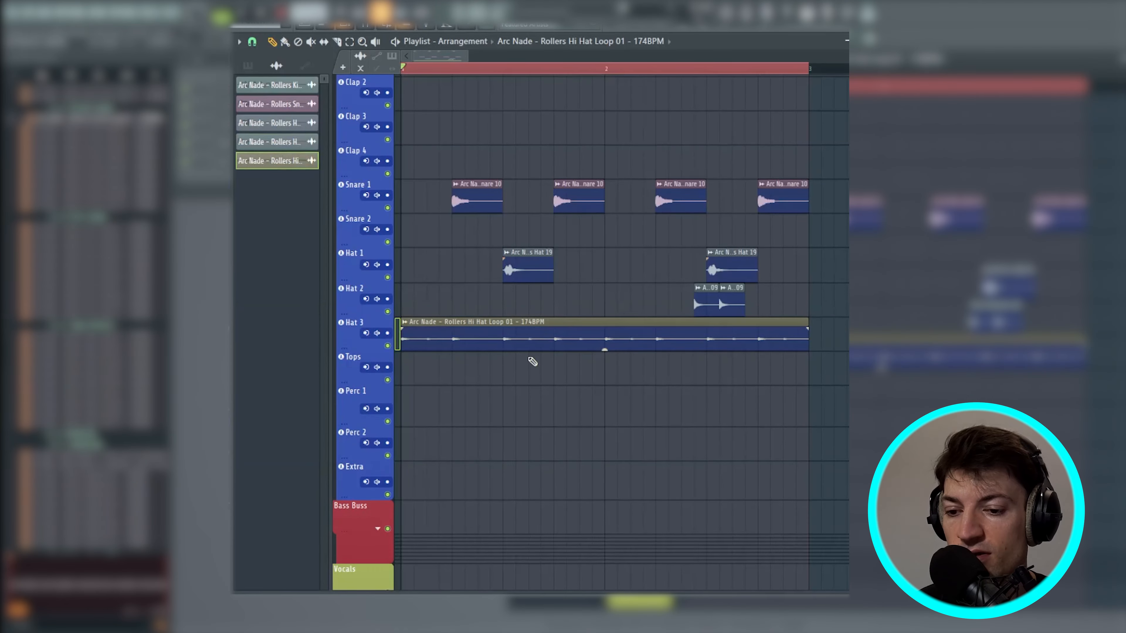
{"action": "left_click", "coordinate": [338, 42]}
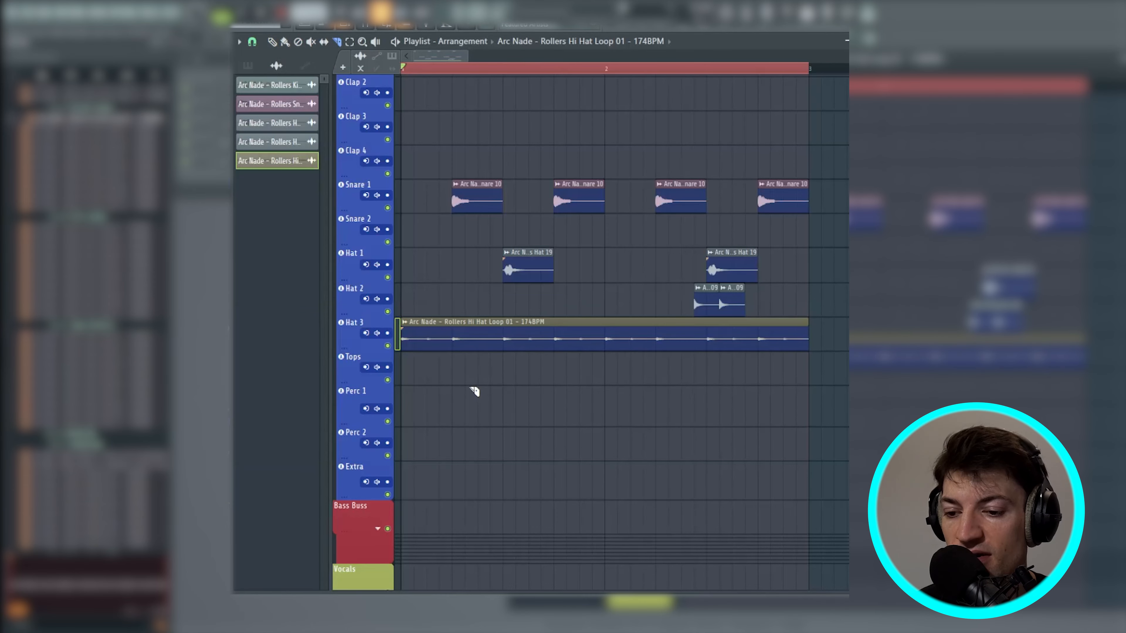
{"action": "scroll", "coordinate": [625, 355], "scroll_direction": "up", "scroll_amount": 3}
{"action": "scroll", "coordinate": [594, 328], "scroll_direction": "down", "scroll_amount": 3}
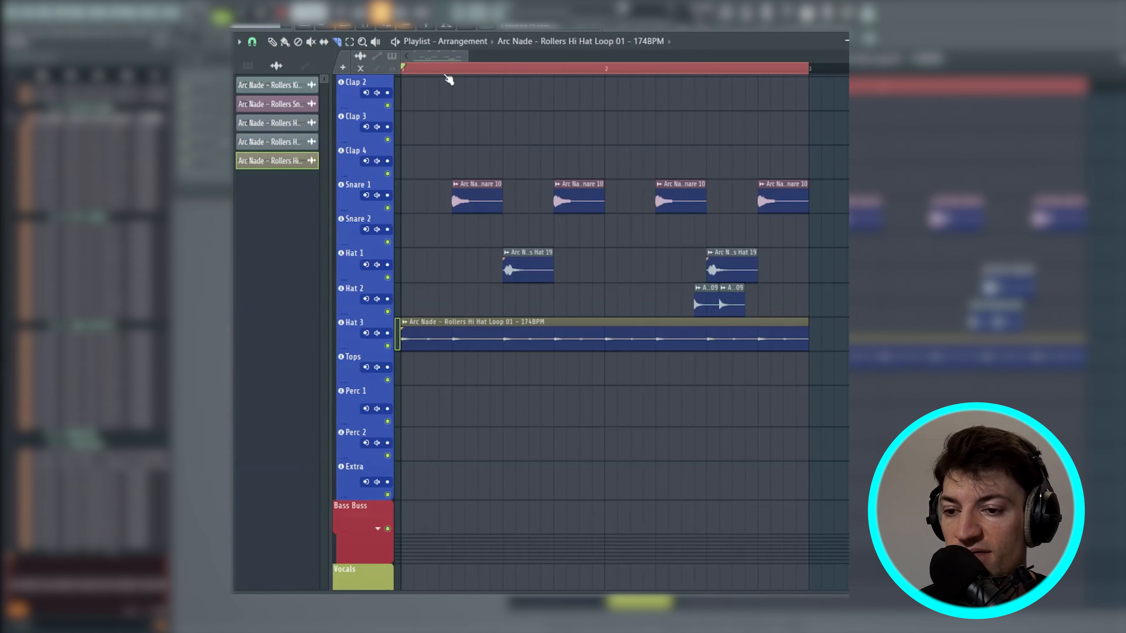
{"action": "scroll", "coordinate": [440, 138], "scroll_direction": "up", "scroll_amount": 3}
{"action": "scroll", "coordinate": [435, 340], "scroll_direction": "down", "scroll_amount": 4}
{"action": "left_click_drag", "start_coordinate": [440, 283], "coordinate": [428, 256]}
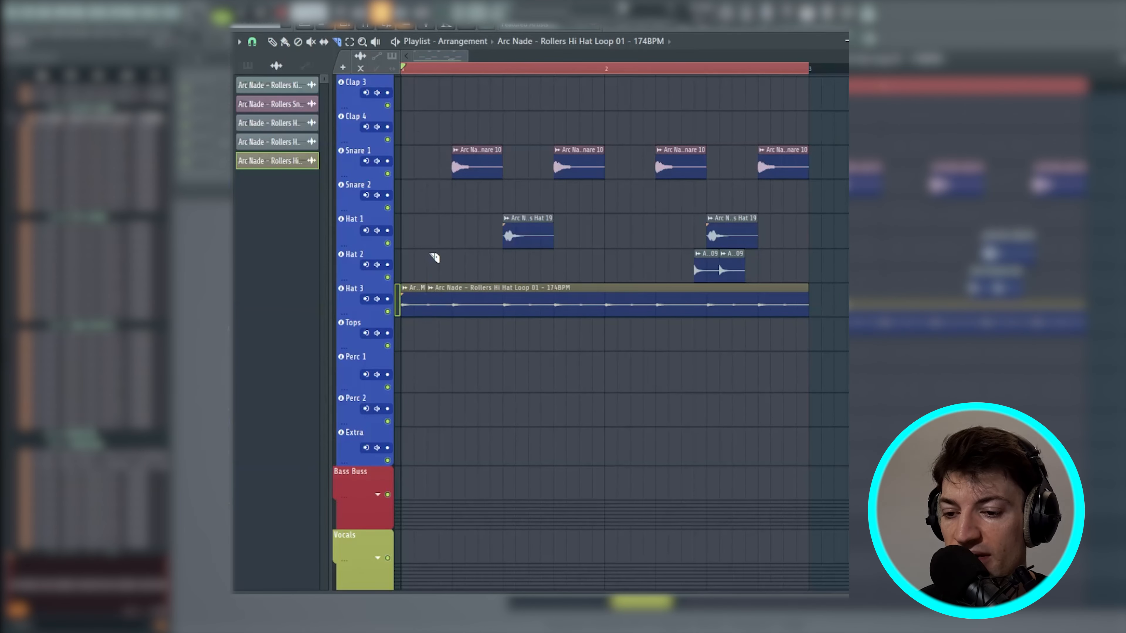
Delete the long remainder of the sliced Hi Hat Loop 01 and place the short slice again at bar 2 of Hat 3
{"action": "left_click", "coordinate": [272, 43]}
{"action": "right_click", "coordinate": [495, 312]}
{"action": "scroll", "coordinate": [480, 319], "scroll_direction": "up", "scroll_amount": 5}
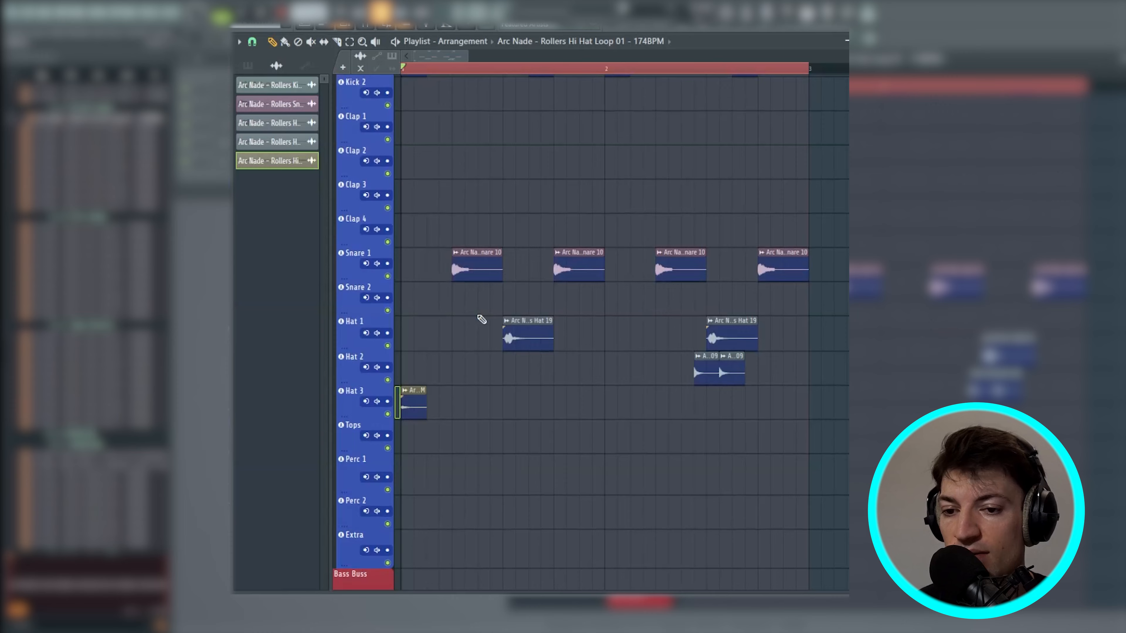
{"action": "left_click", "coordinate": [655, 466]}
{"action": "left_click_drag", "start_coordinate": [655, 466], "coordinate": [616, 466]}
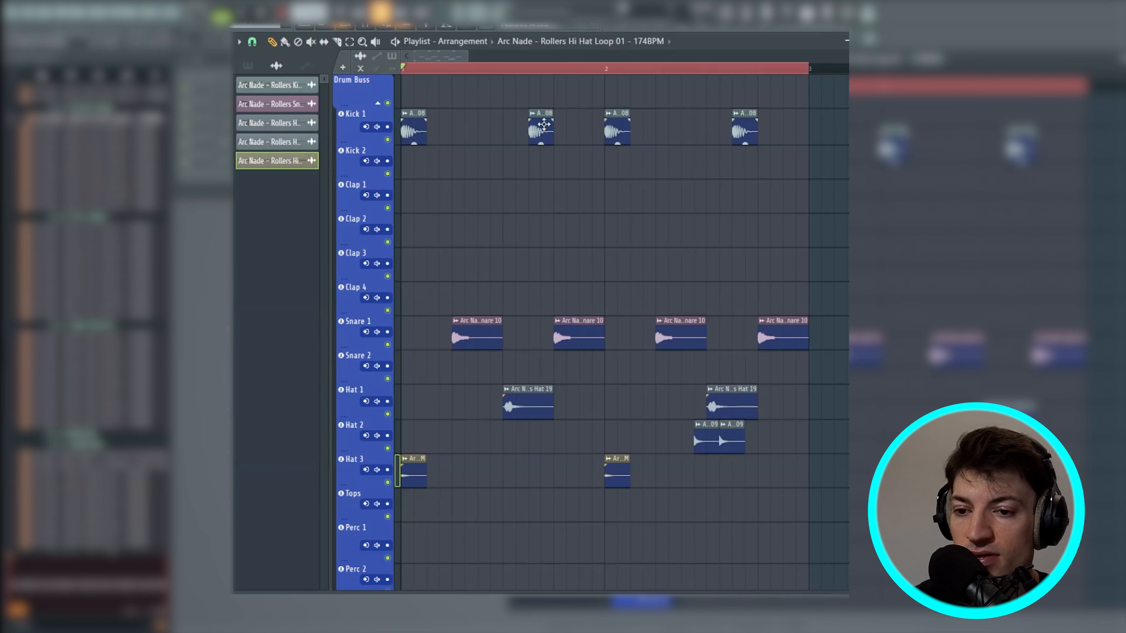
Increase the fade-out of the Rollers Hat 09 sample in its clip settings, close the settings and play the pattern
{"action": "double_click", "coordinate": [717, 441]}
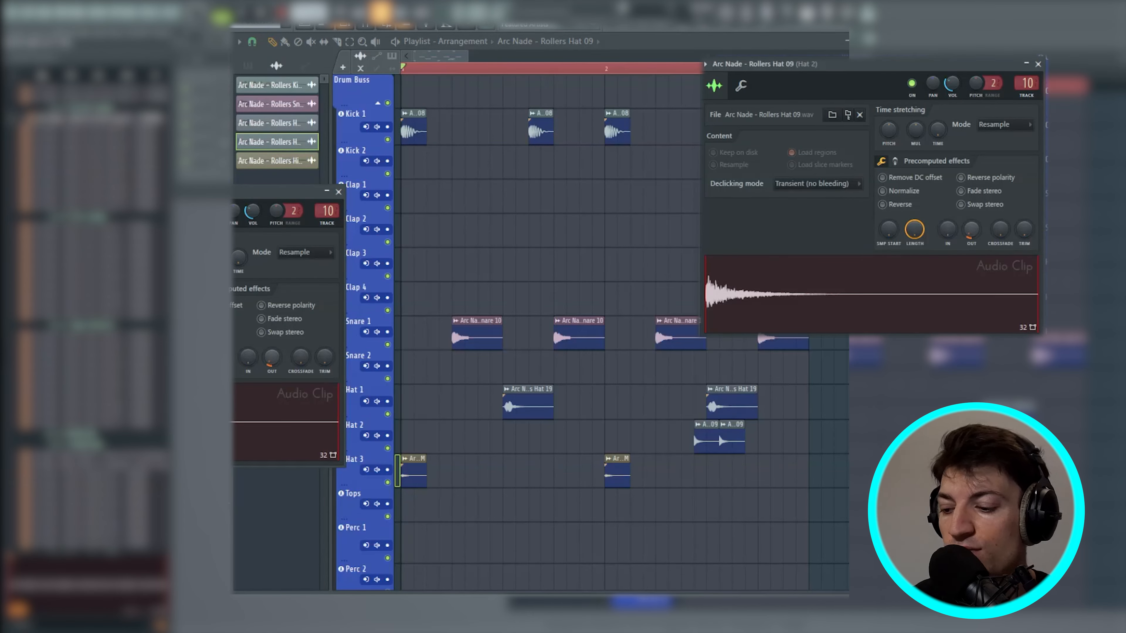
{"action": "left_click_drag", "start_coordinate": [972, 229], "coordinate": [971, 205]}
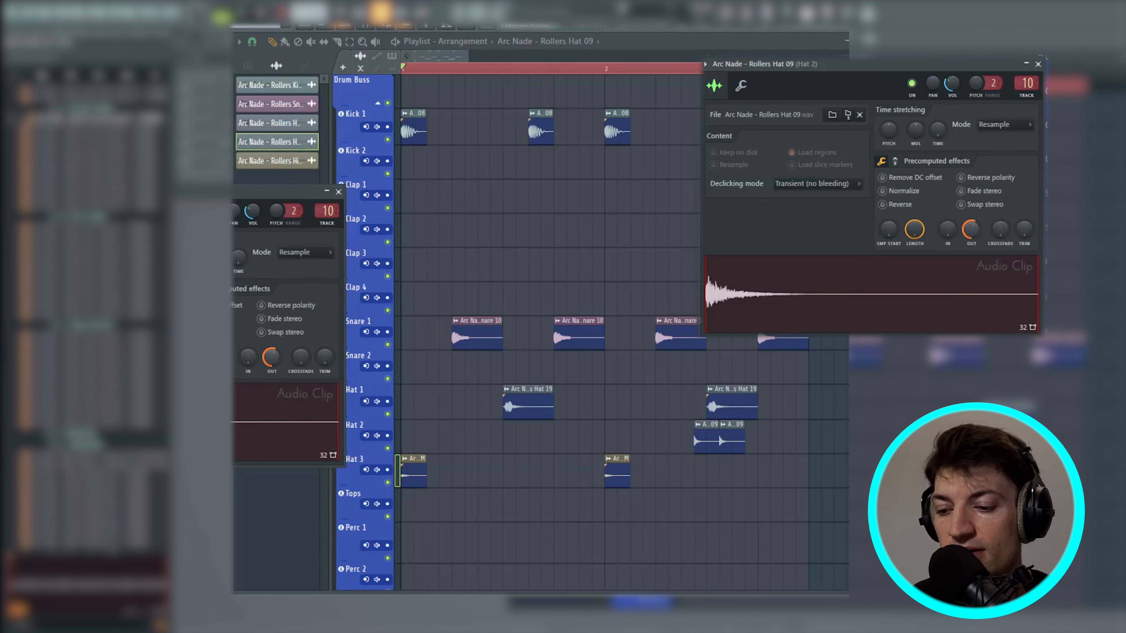
{"action": "left_click", "coordinate": [339, 192]}
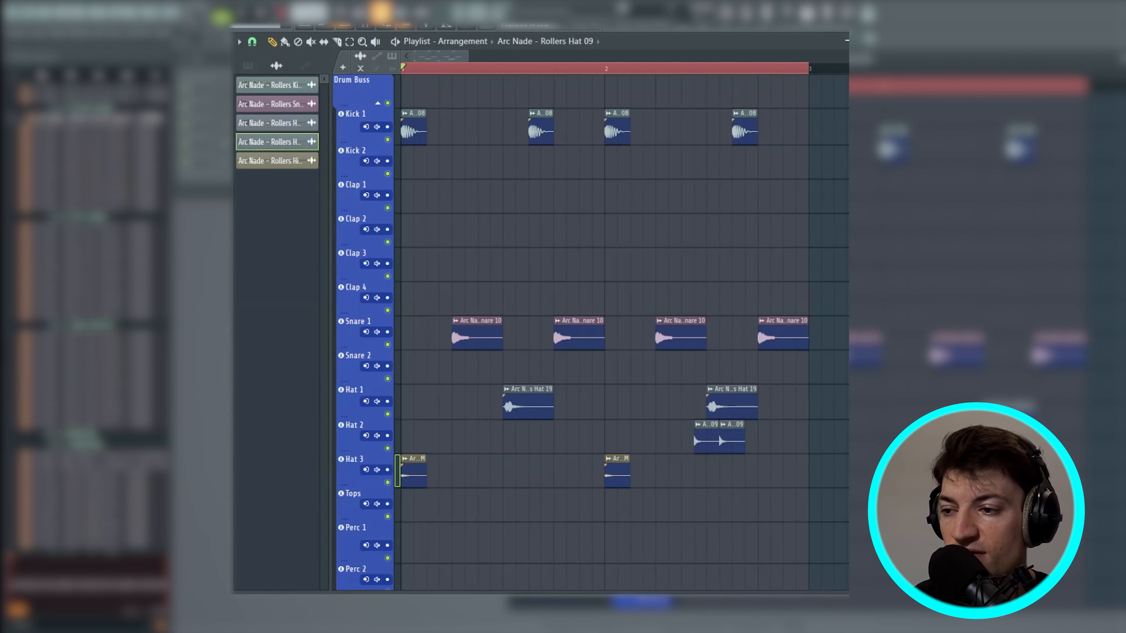
{"action": "key", "text": "space"}
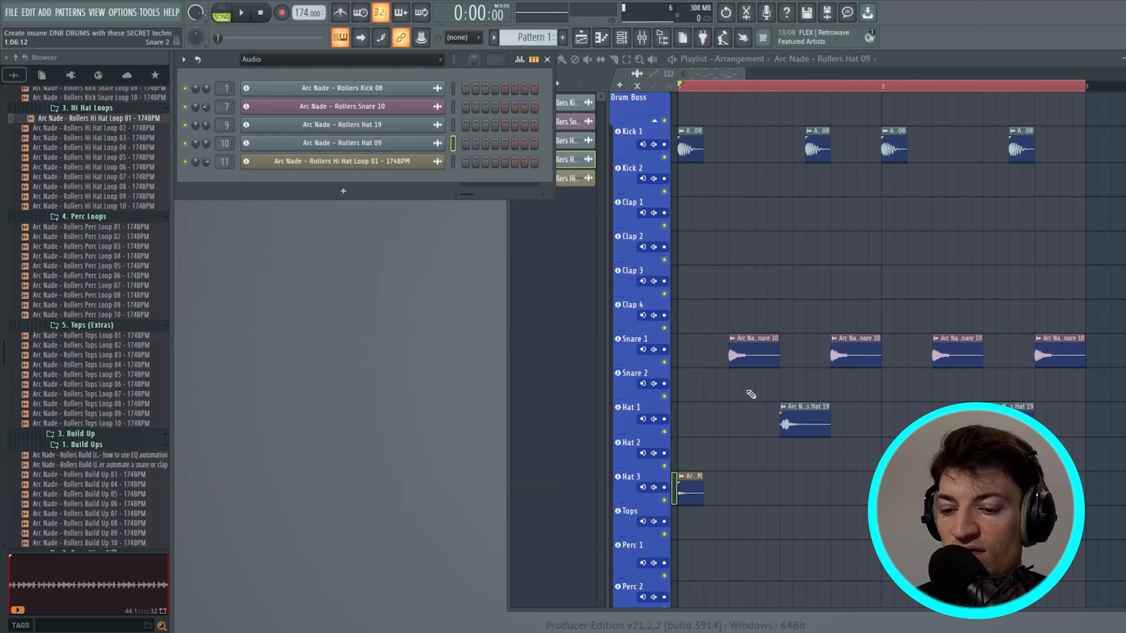
Preview clap samples and place Arc Nade - Rollers Clap 08 on the Clap 1 track, one grid step before the second kick
{"action": "scroll", "coordinate": [789, 508], "scroll_direction": "down", "scroll_amount": 1}
{"action": "scroll", "coordinate": [891, 429], "scroll_direction": "up", "scroll_amount": 1}
{"action": "scroll", "coordinate": [891, 429], "scroll_direction": "up", "scroll_amount": 1}
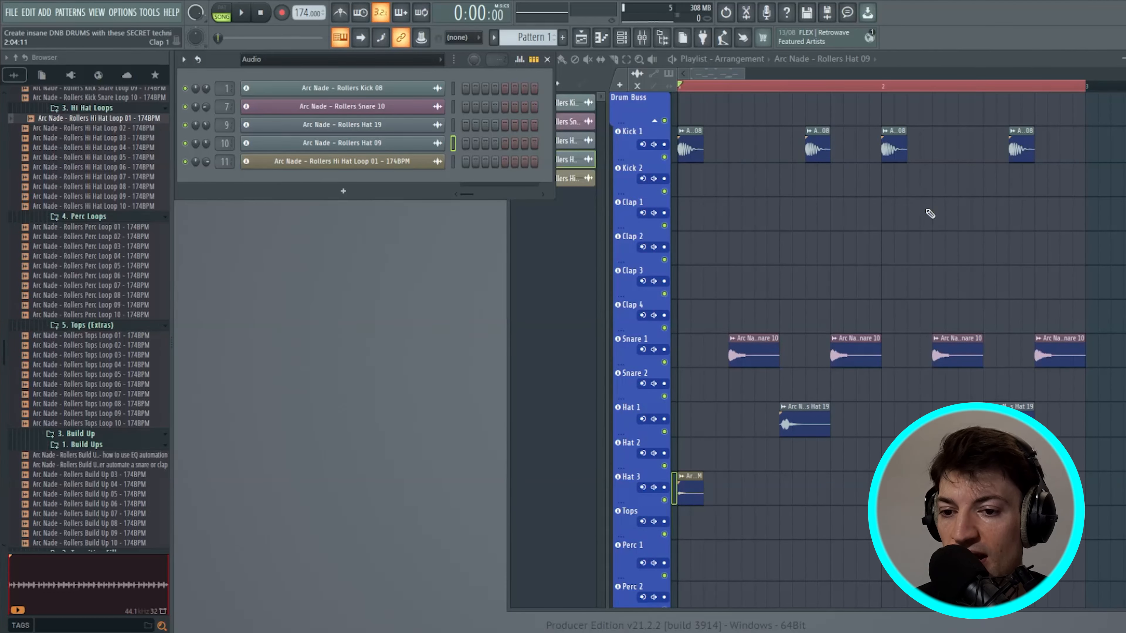
{"action": "scroll", "coordinate": [165, 177], "scroll_direction": "up", "scroll_amount": 10}
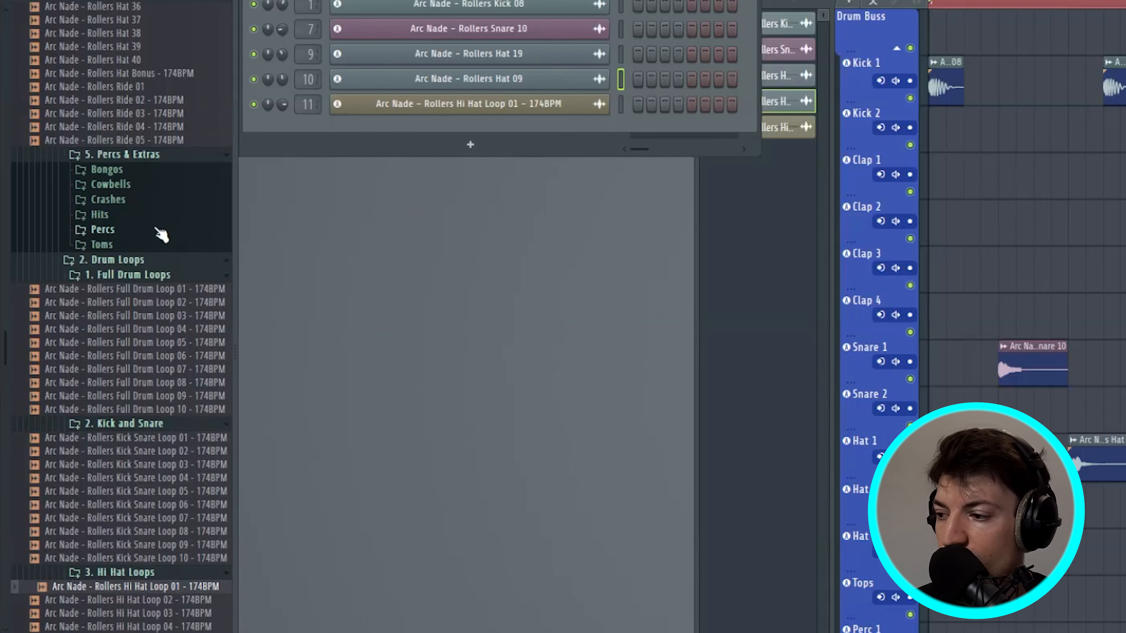
{"action": "scroll", "coordinate": [155, 229], "scroll_direction": "up", "scroll_amount": 15}
{"action": "left_click", "coordinate": [143, 408]}
{"action": "left_click", "coordinate": [151, 419]}
{"action": "left_click", "coordinate": [150, 434]}
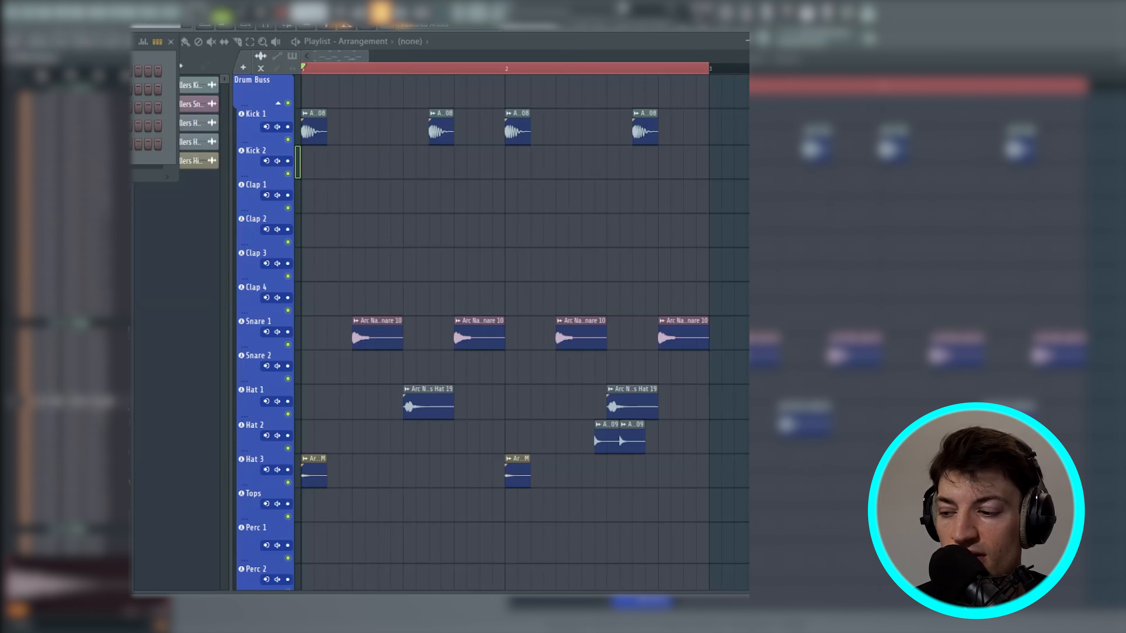
{"action": "left_click_drag", "start_coordinate": [107, 402], "coordinate": [419, 202]}
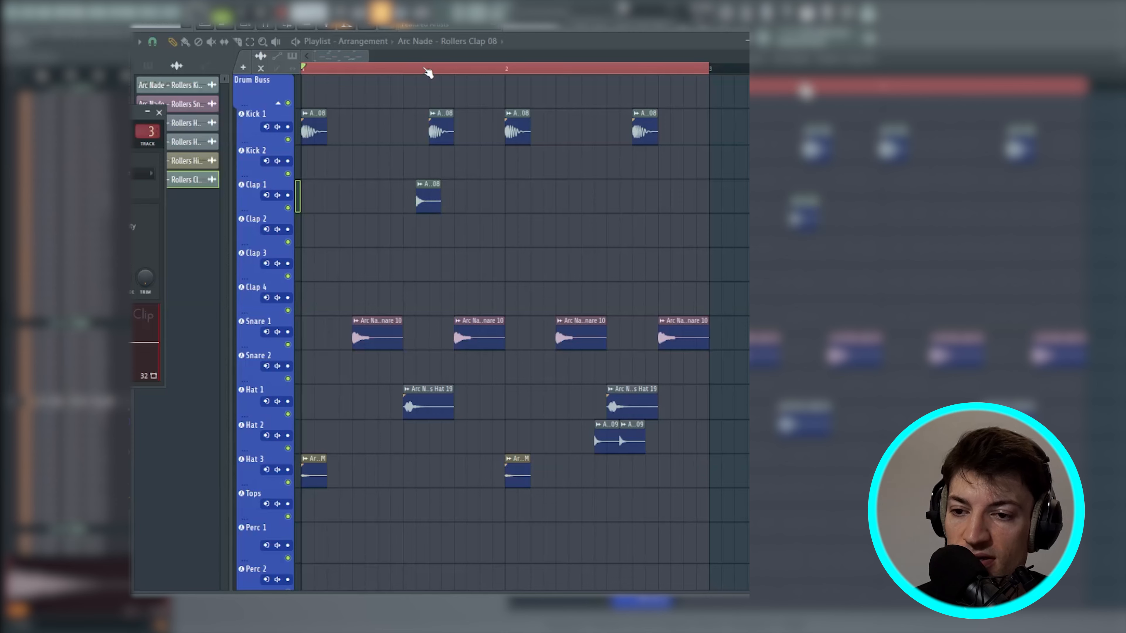
Add a second Clap 08 clip on Clap 1 one grid step before the fourth kick and close the clap's settings
{"action": "left_click", "coordinate": [429, 204]}
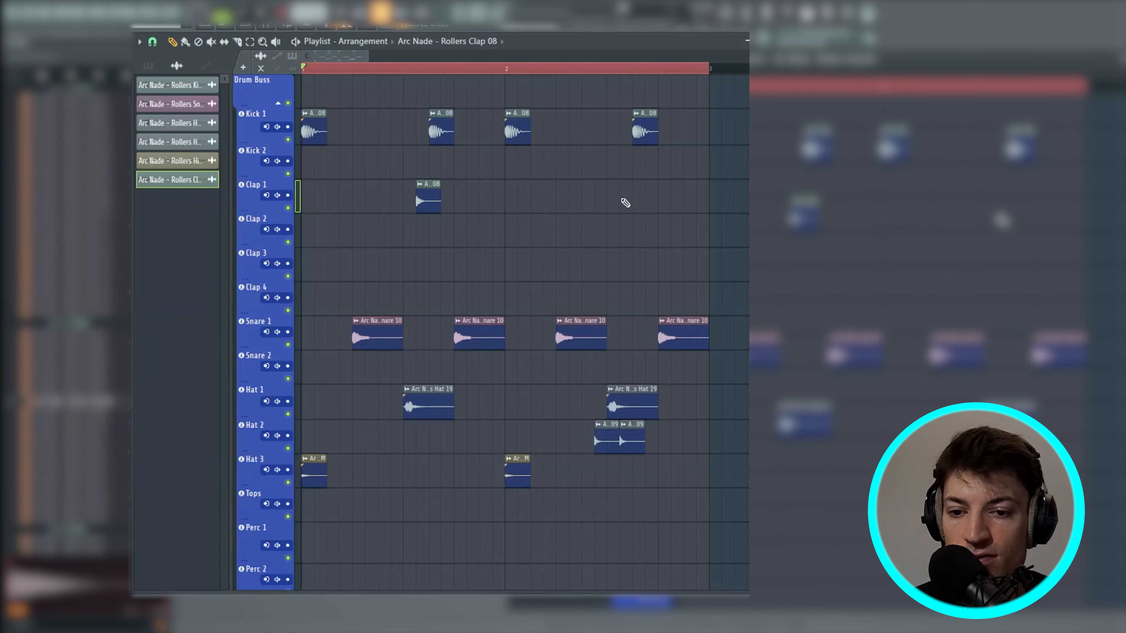
{"action": "left_click", "coordinate": [626, 201]}
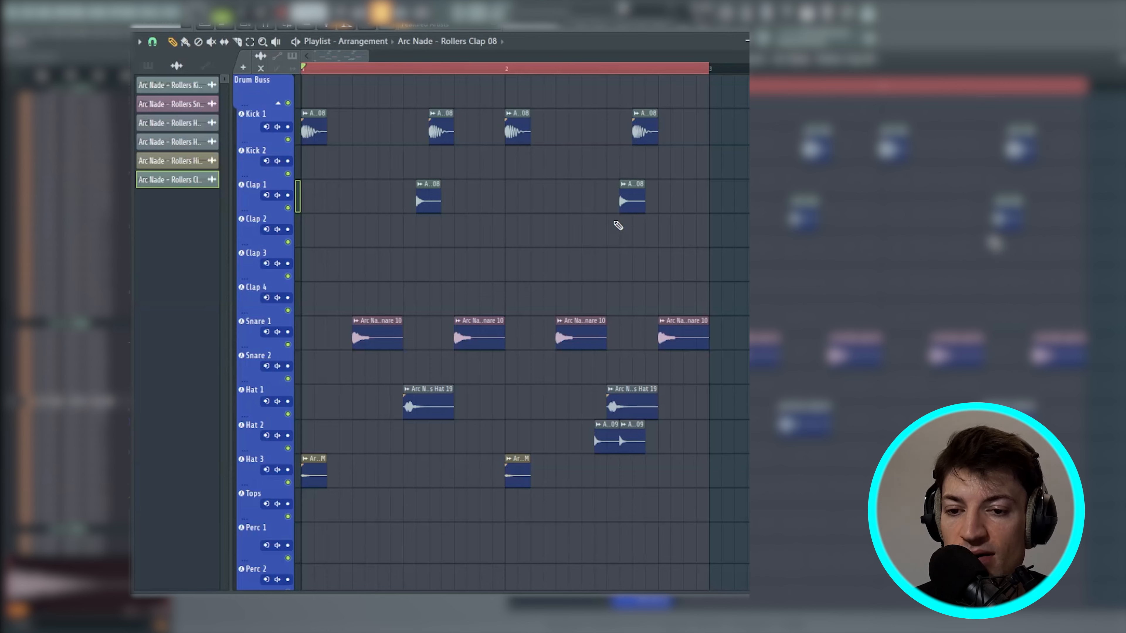
{"action": "double_click", "coordinate": [141, 108]}
{"action": "left_click", "coordinate": [160, 113]}
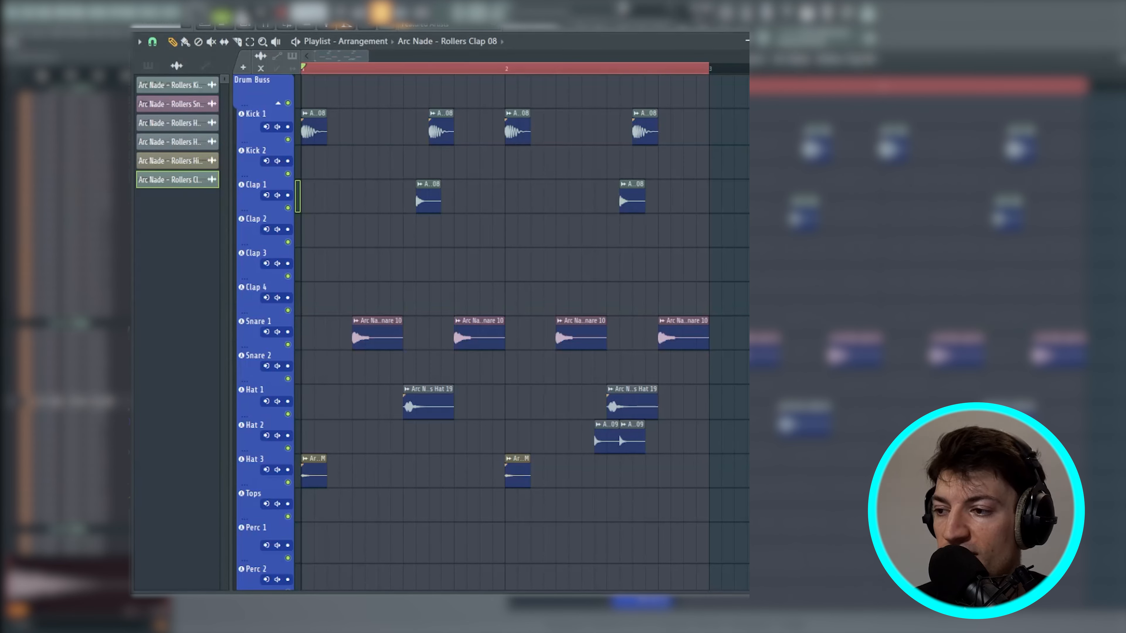
Lower the Clap 08 channel's volume during playback while checking the Clap 1 level in the mixer
{"action": "key", "text": "space"}
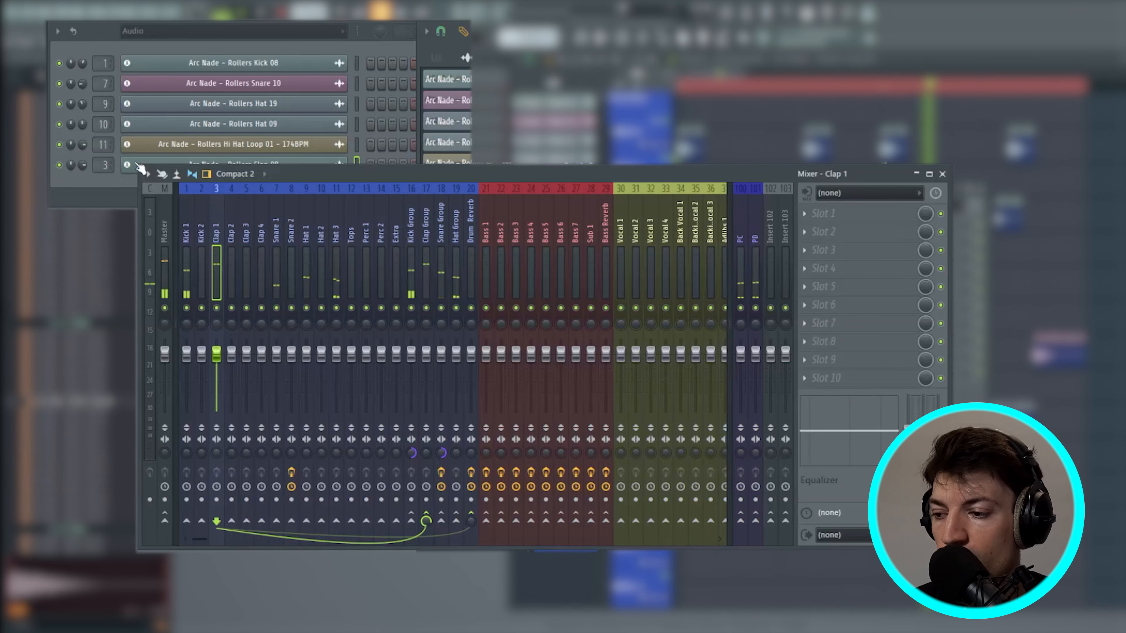
{"action": "left_click", "coordinate": [82, 170]}
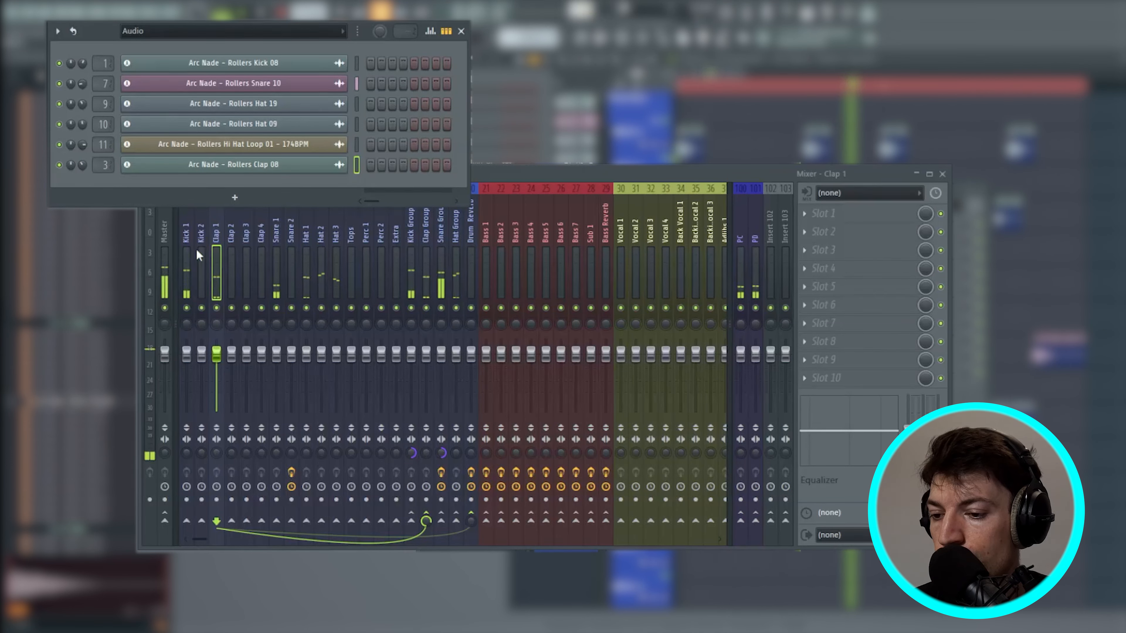
{"action": "left_click", "coordinate": [218, 266]}
{"action": "key", "text": "space"}
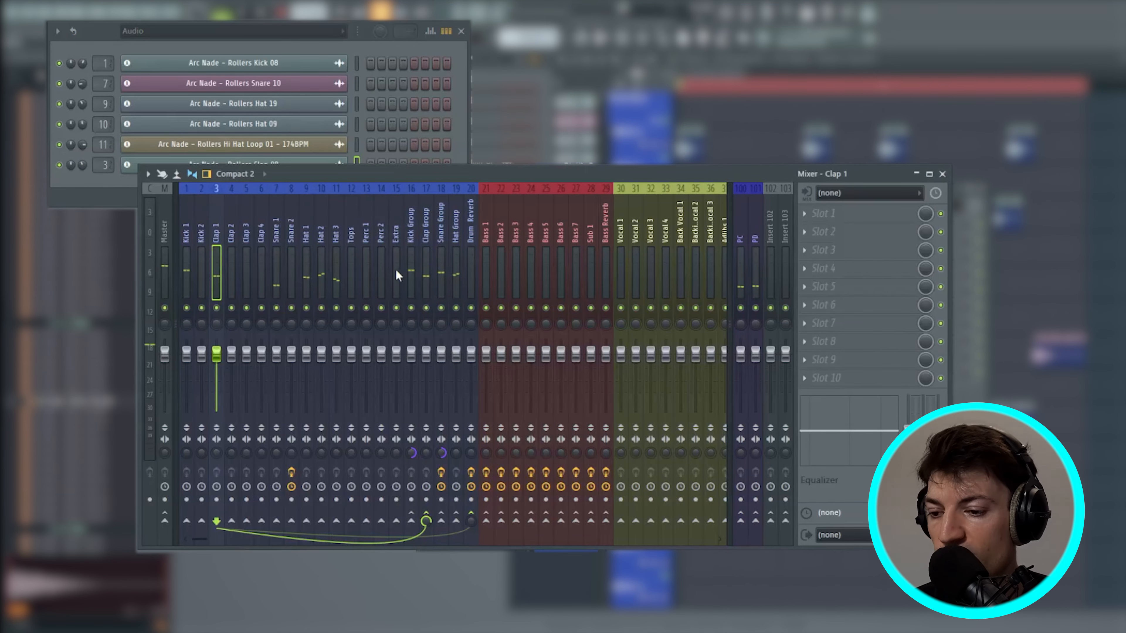
Set the Clap Group's stereo separation like the Kick and Snare Groups, widen the Hat Group and play the pattern
{"action": "left_click", "coordinate": [411, 272]}
{"action": "left_click", "coordinate": [426, 271]}
{"action": "left_click", "coordinate": [441, 284]}
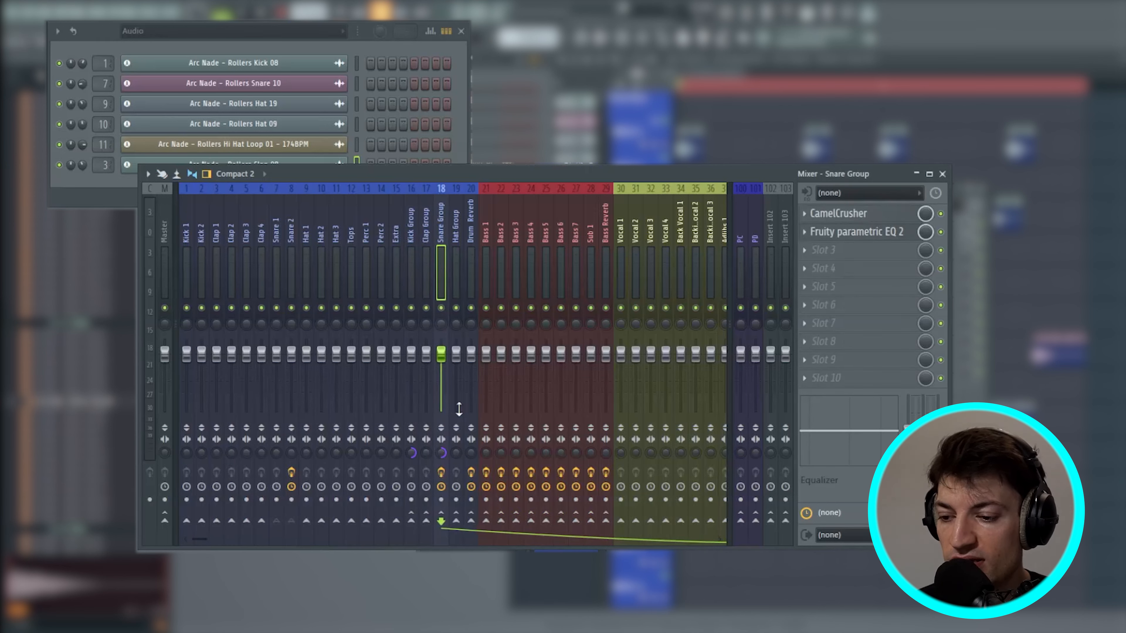
{"action": "left_click", "coordinate": [413, 455]}
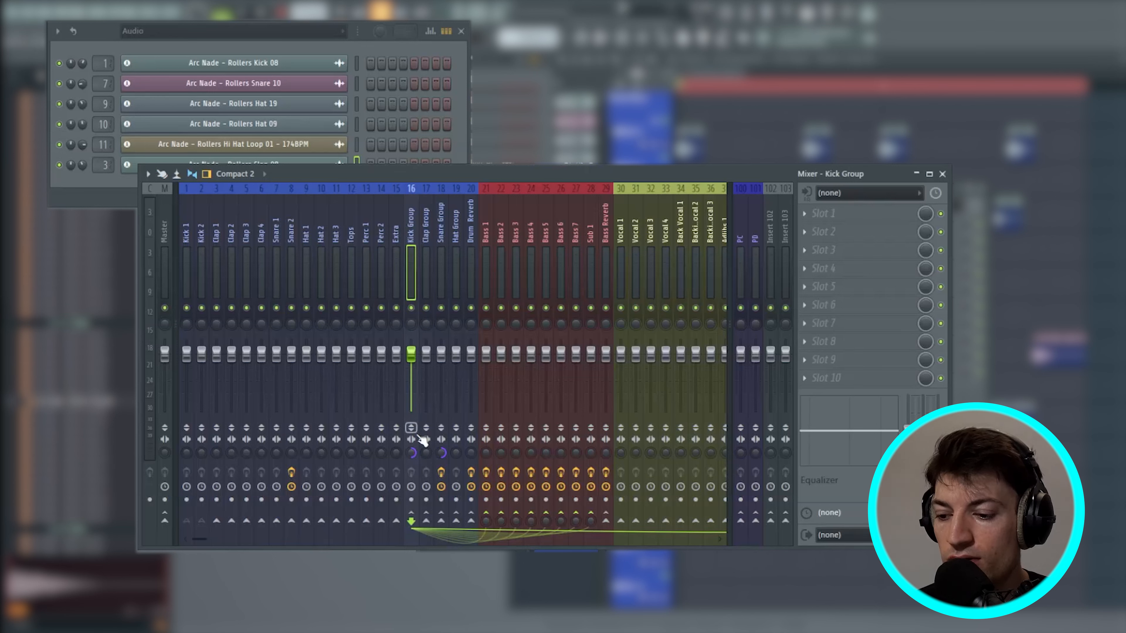
{"action": "left_click", "coordinate": [441, 450]}
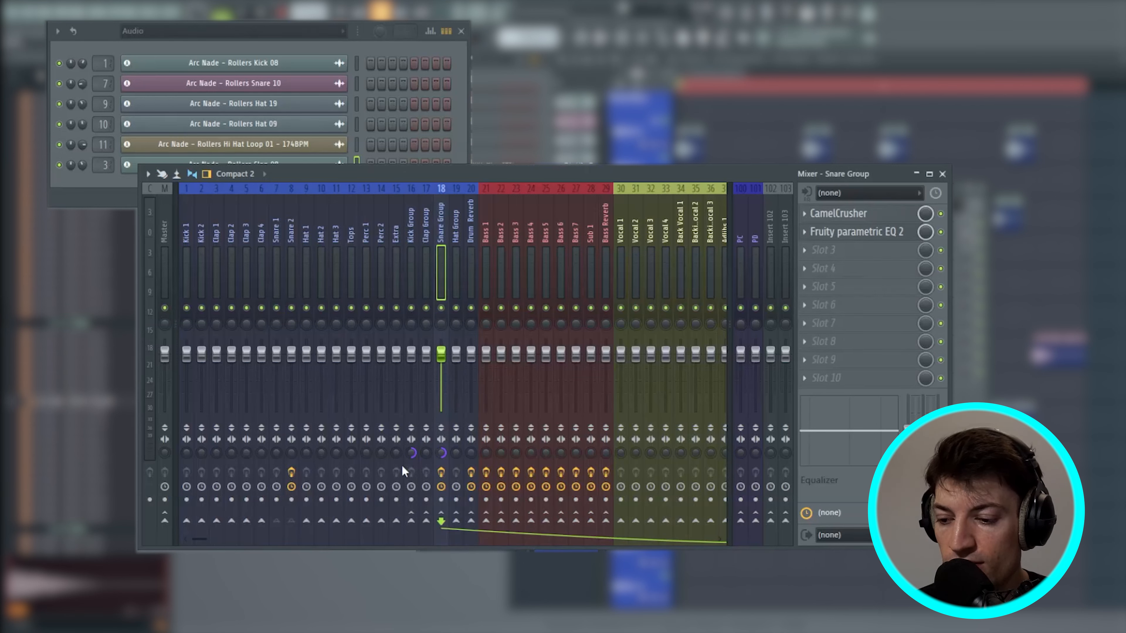
{"action": "left_click", "coordinate": [427, 454]}
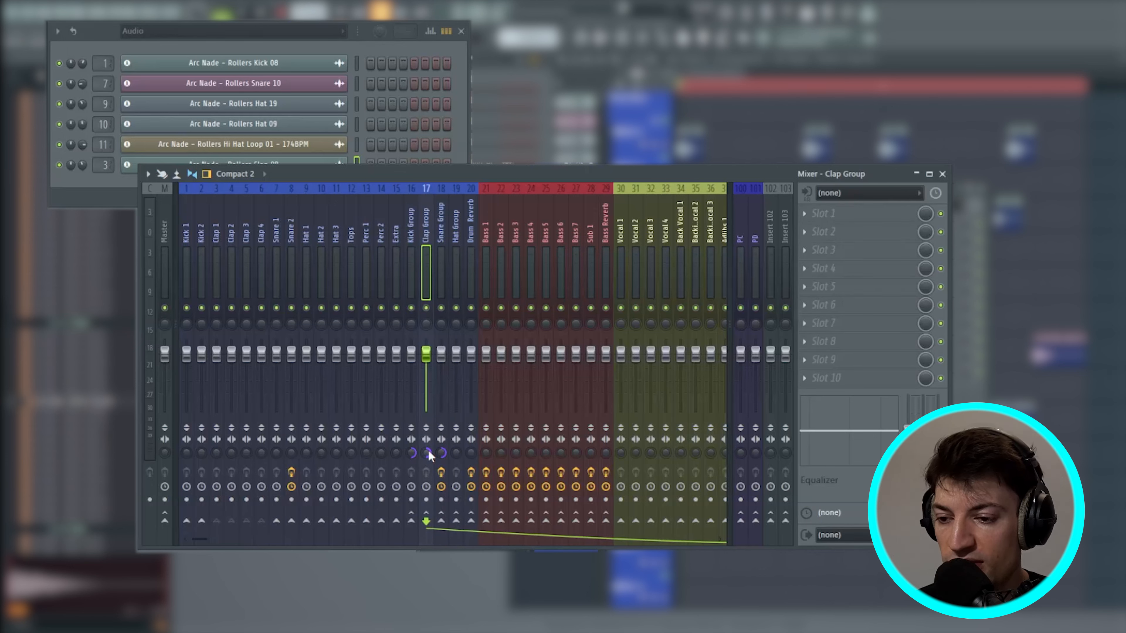
{"action": "left_click", "coordinate": [457, 457]}
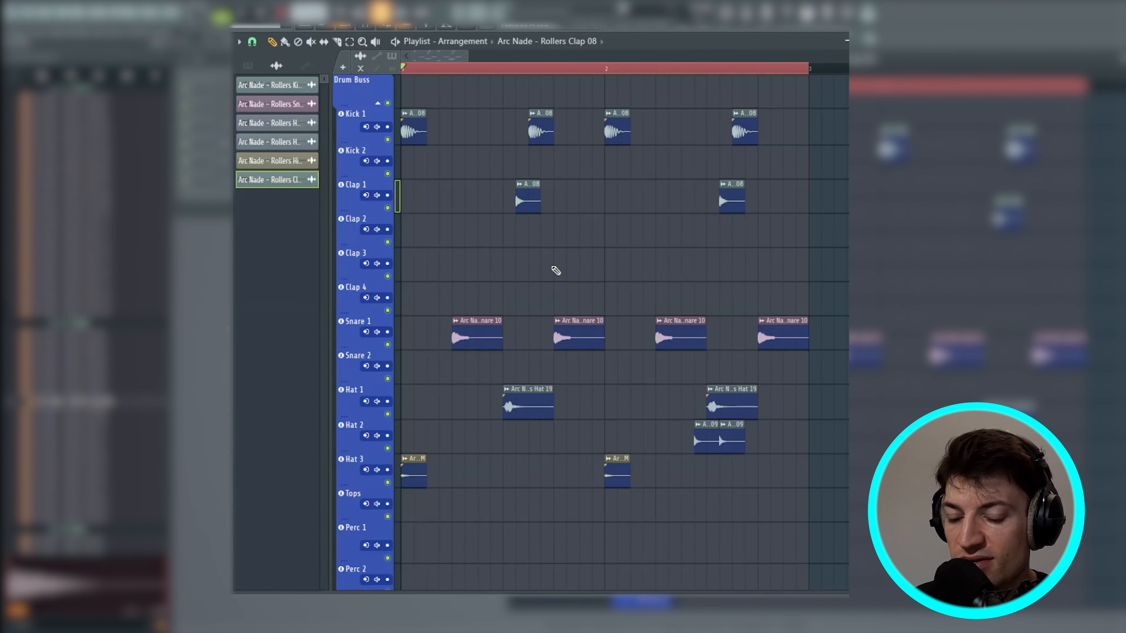
{"action": "key", "text": "space"}
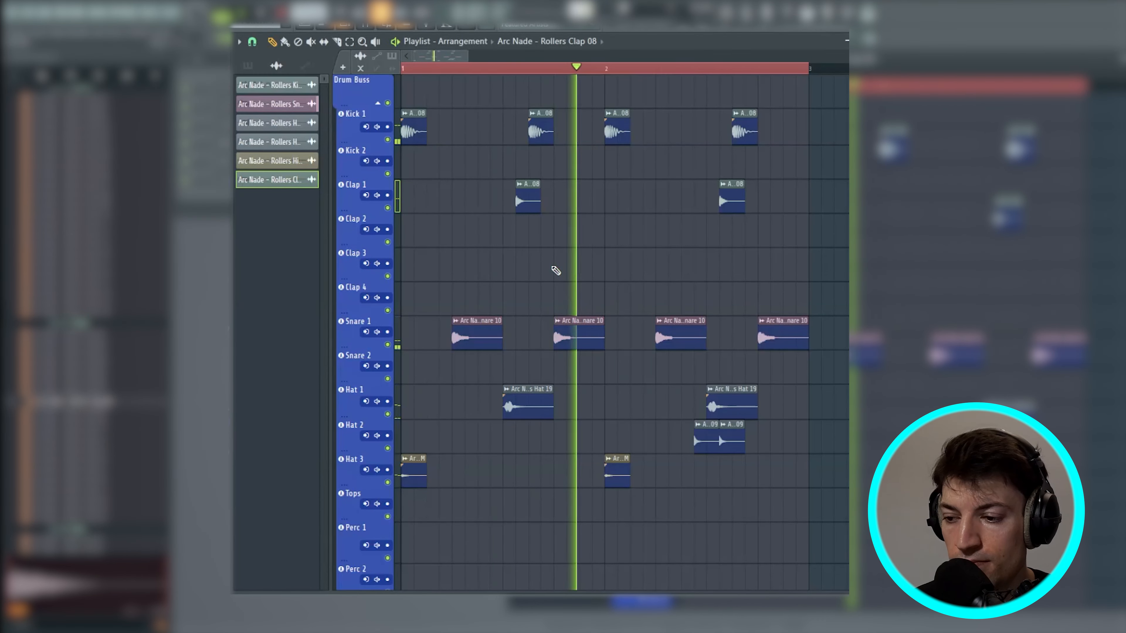
{"action": "key", "text": "space"}
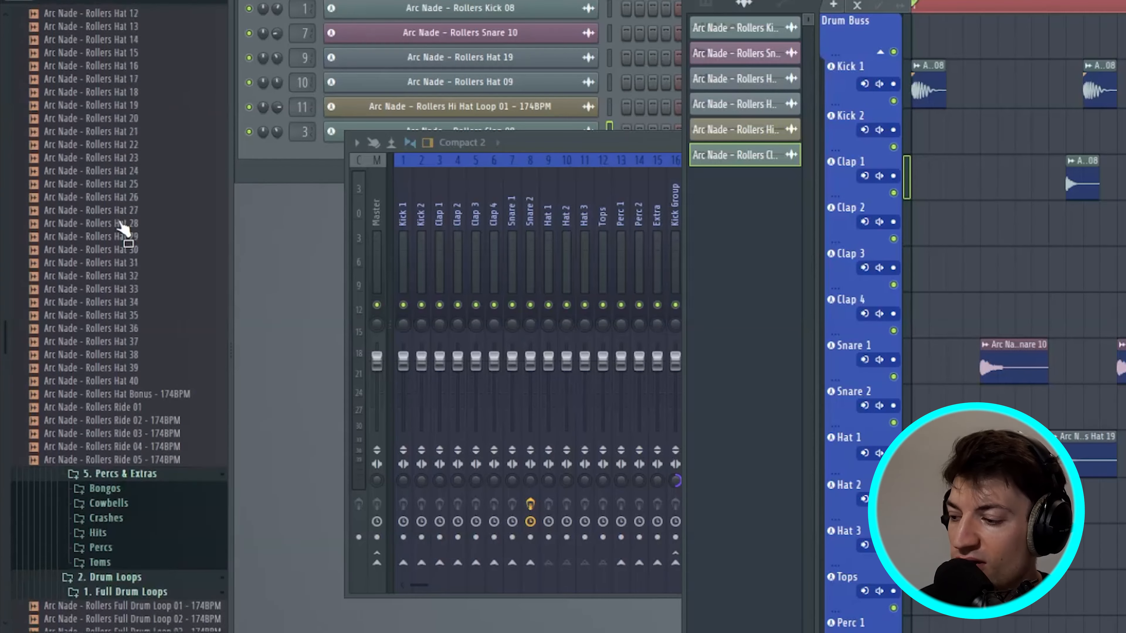
Preview Arc Nade - Rollers Perc Loop 05 - 174BPM and place it at the start of the Perc 1 track
{"action": "scroll", "coordinate": [124, 229], "scroll_direction": "down", "scroll_amount": 5}
{"action": "scroll", "coordinate": [144, 330], "scroll_direction": "down", "scroll_amount": 13}
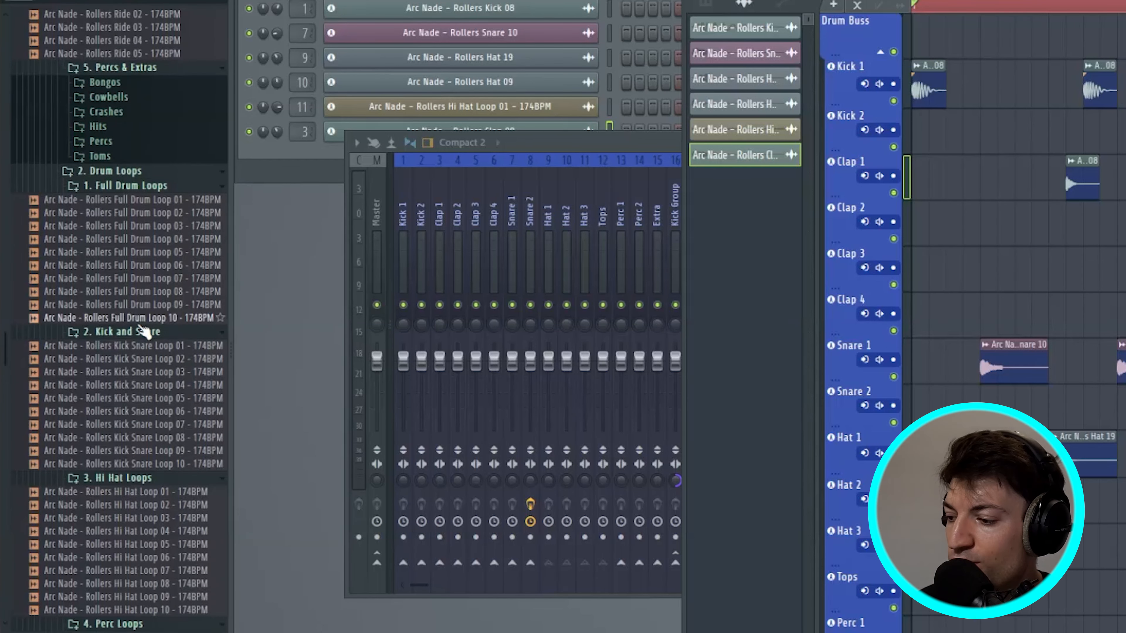
{"action": "scroll", "coordinate": [121, 352], "scroll_direction": "down", "scroll_amount": 4}
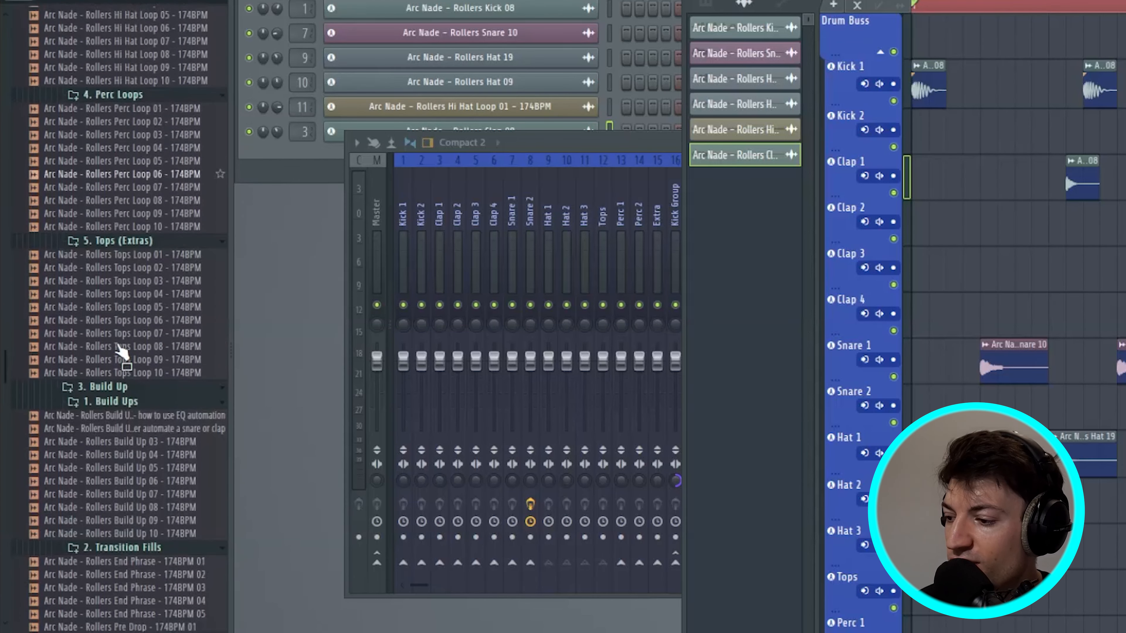
{"action": "left_click", "coordinate": [162, 156]}
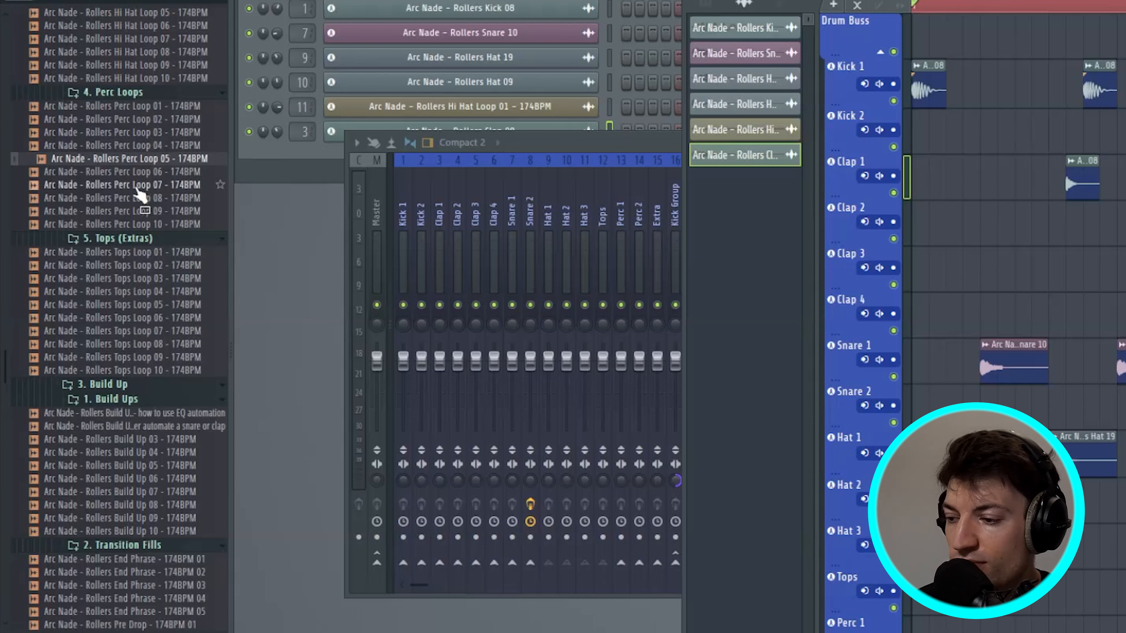
{"action": "scroll", "coordinate": [1006, 266], "scroll_direction": "down", "scroll_amount": 3}
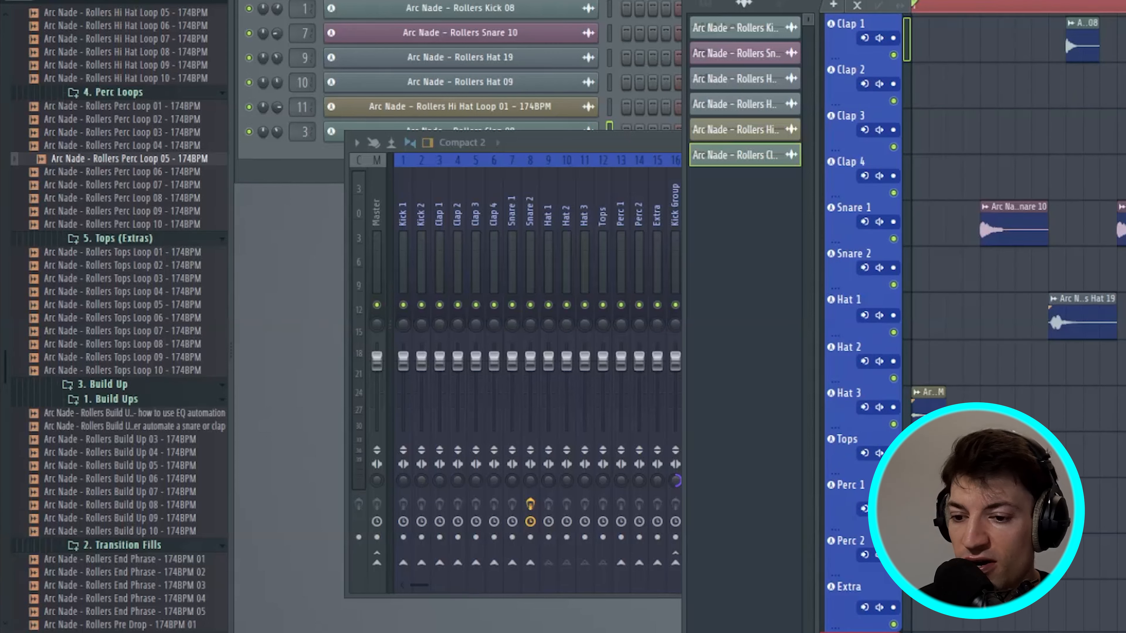
{"action": "scroll", "coordinate": [1084, 329], "scroll_direction": "down", "scroll_amount": 2}
{"action": "left_click_drag", "start_coordinate": [144, 164], "coordinate": [761, 401]}
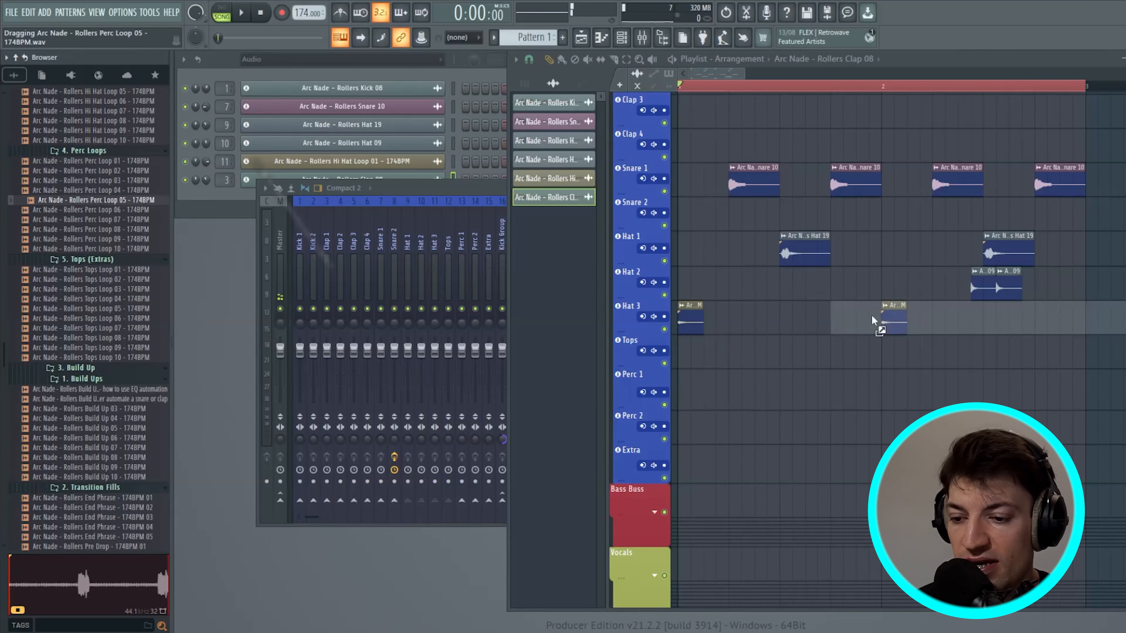
Change the playlist's grid snap, slice the Perc Loop 05 clip at the start of bar 3 and delete the remainder
{"action": "scroll", "coordinate": [725, 388], "scroll_direction": "down", "scroll_amount": 3}
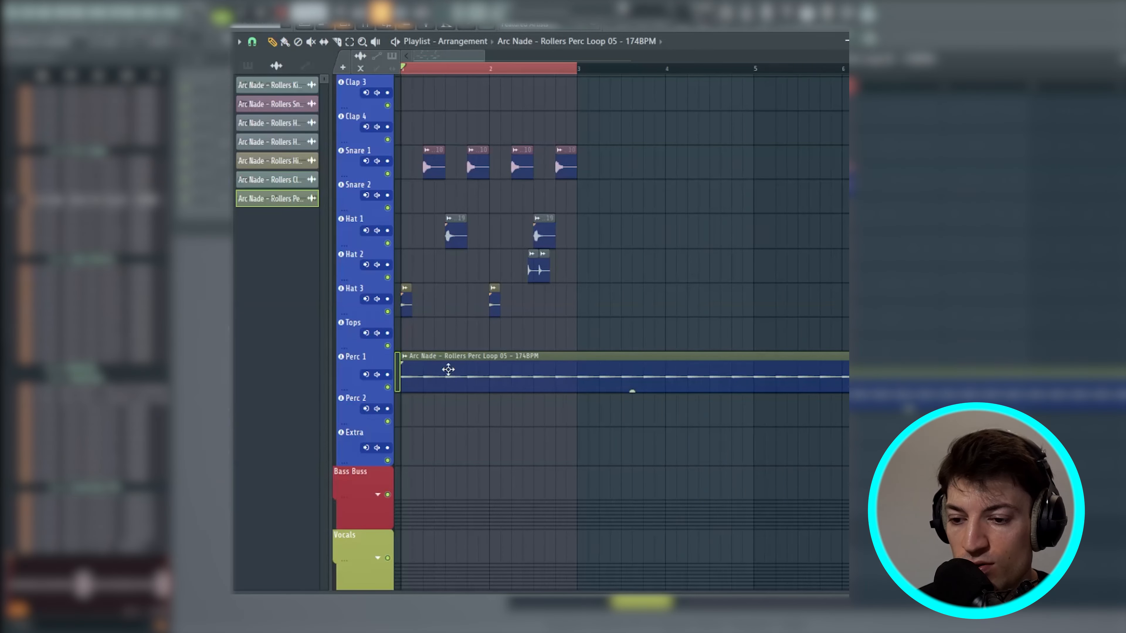
{"action": "mouse_move", "coordinate": [484, 53]}
{"action": "left_mouse_down"}
{"action": "mouse_move", "coordinate": [571, 53]}
{"action": "mouse_move", "coordinate": [501, 52]}
{"action": "left_mouse_up"}
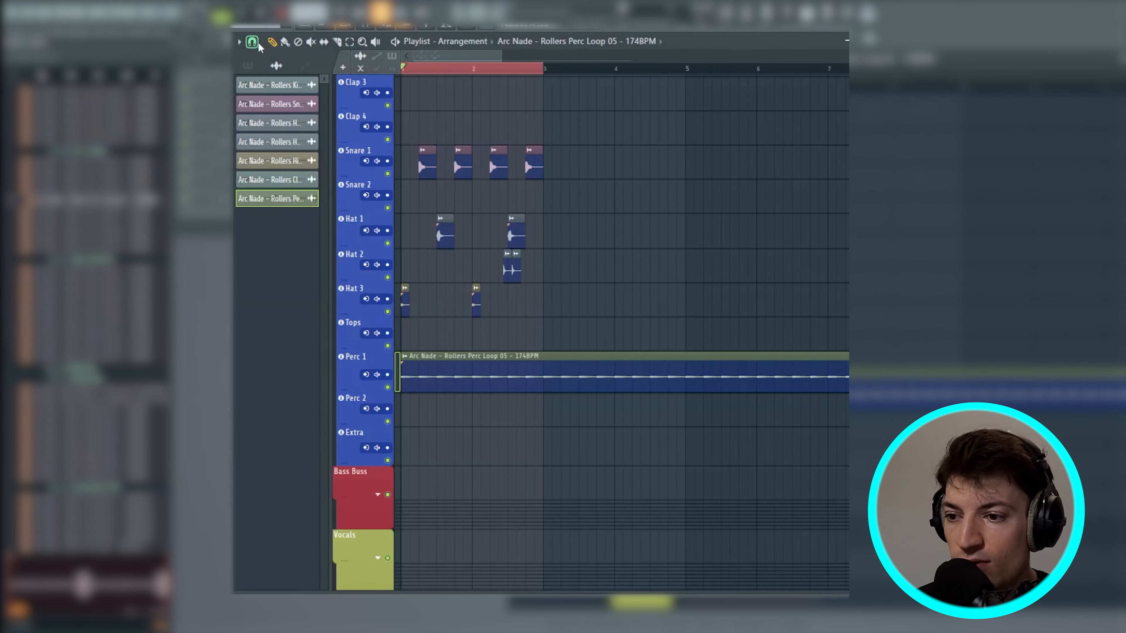
{"action": "left_click", "coordinate": [252, 42]}
{"action": "left_click", "coordinate": [269, 229]}
{"action": "left_click", "coordinate": [337, 42]}
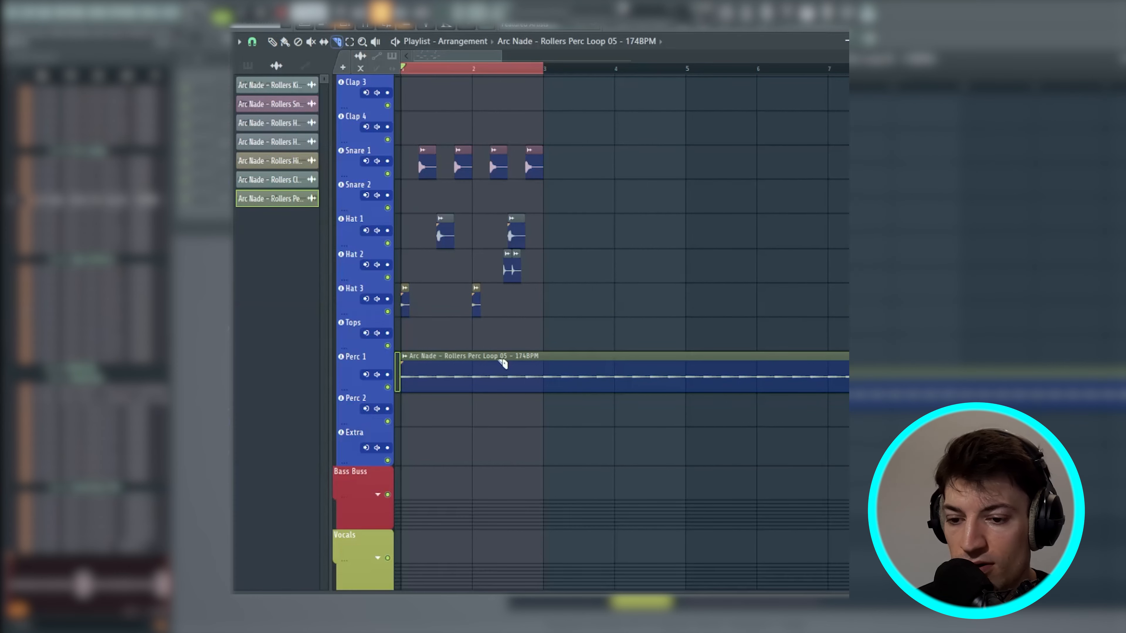
{"action": "left_click_drag", "start_coordinate": [545, 449], "coordinate": [545, 320]}
{"action": "left_click", "coordinate": [272, 42]}
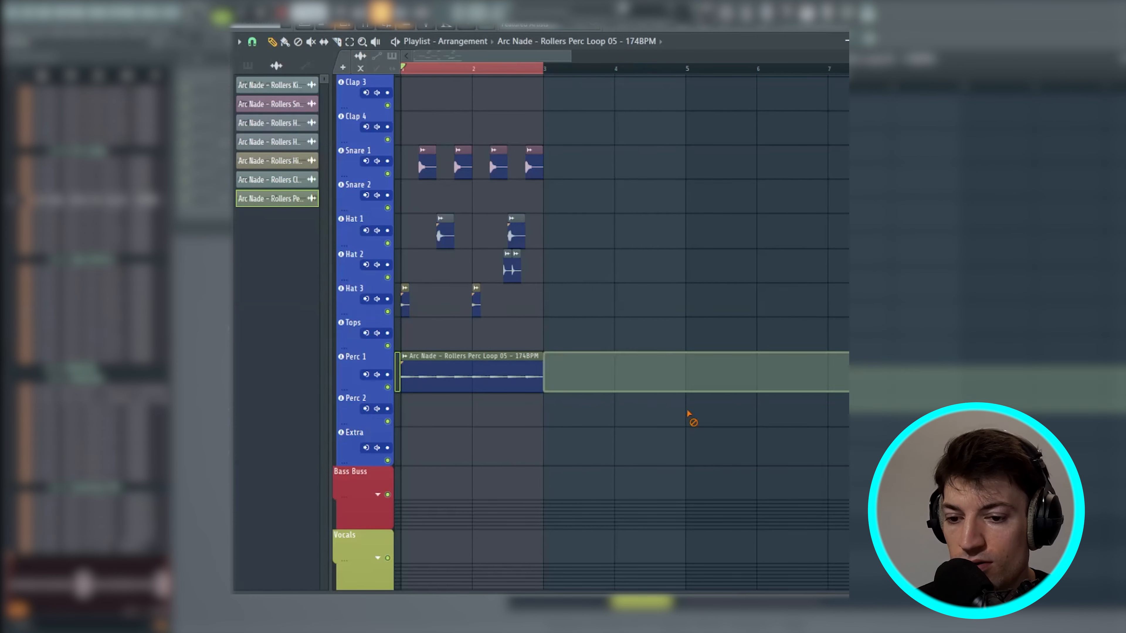
{"action": "right_click", "coordinate": [688, 382]}
{"action": "left_click_drag", "start_coordinate": [570, 56], "coordinate": [487, 57]}
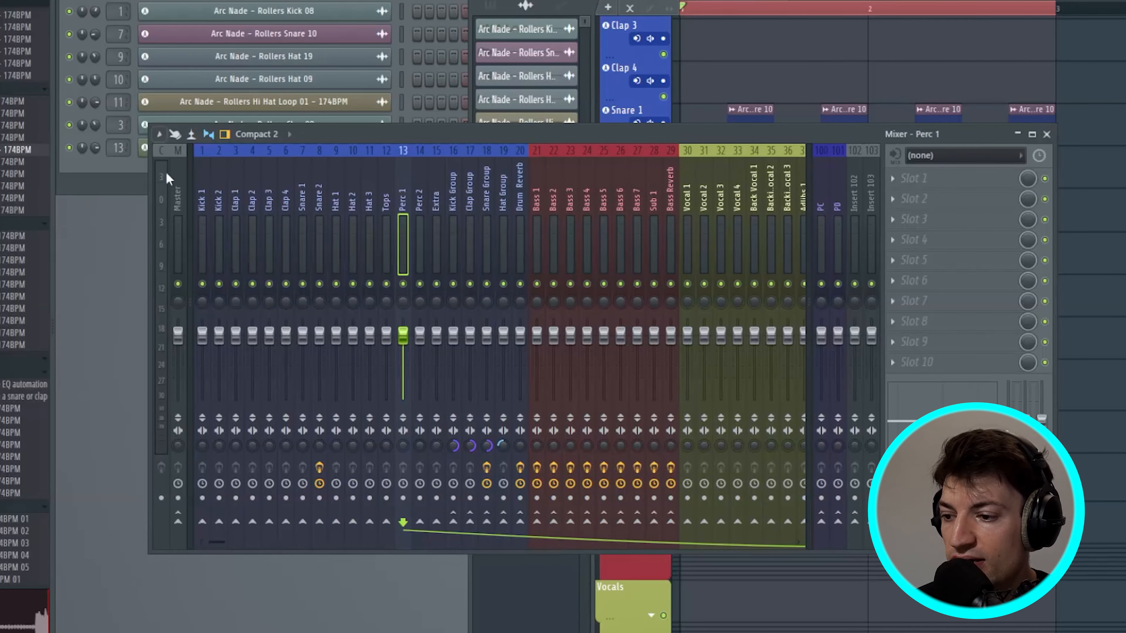
Play the pattern and lower the Perc Loop 05 channel's volume while checking the Perc 1 level in the mixer
{"action": "key", "text": "space"}
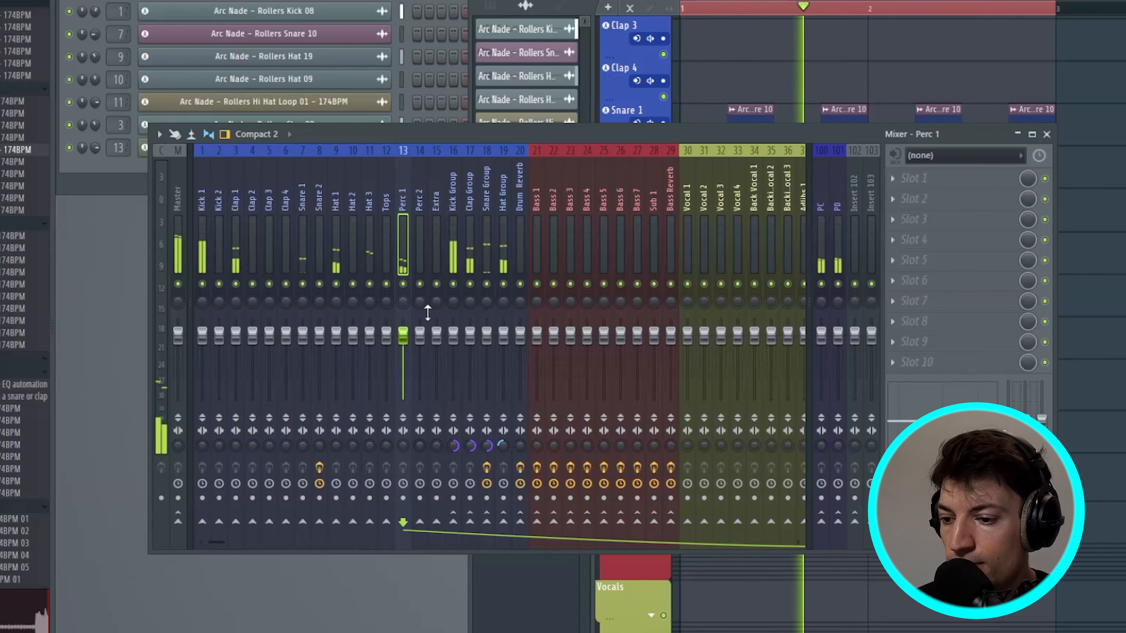
{"action": "left_click", "coordinate": [91, 178]}
{"action": "left_click_drag", "start_coordinate": [94, 152], "coordinate": [94, 165]}
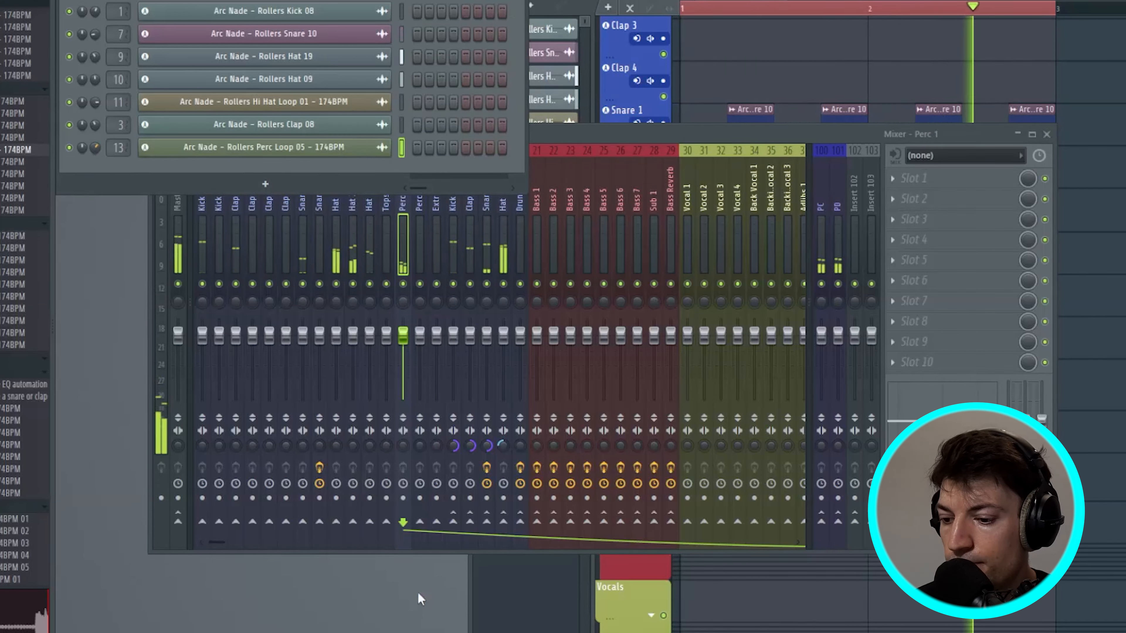
Widen the stereo separation of the Perc 1 mixer track and adjust the Perc Loop 05 channel's volume
{"action": "left_click", "coordinate": [403, 453]}
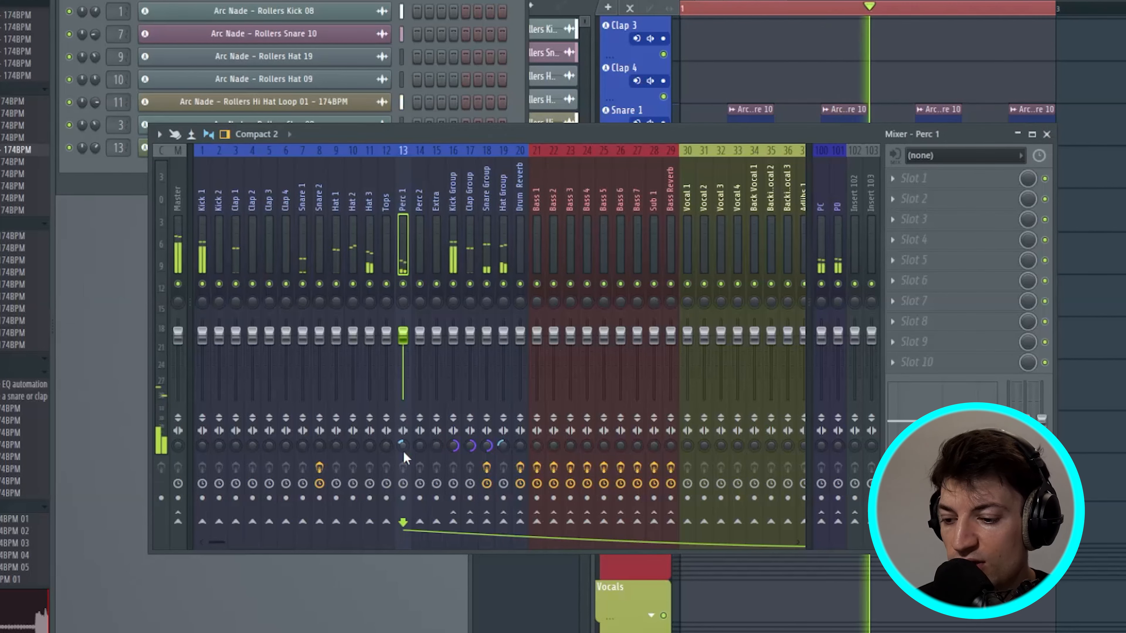
{"action": "left_click", "coordinate": [96, 156]}
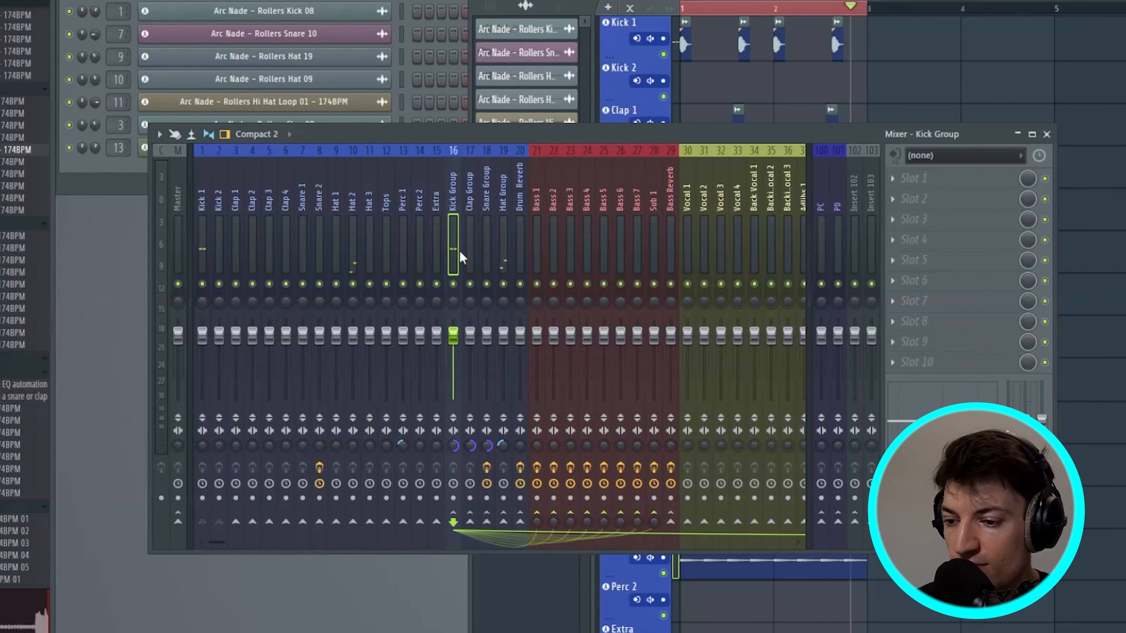
Play the pattern, compare the Kick, Snare and Hat Group levels, and lower the Snare Group and Hat Group faders
{"action": "left_click", "coordinate": [523, 283]}
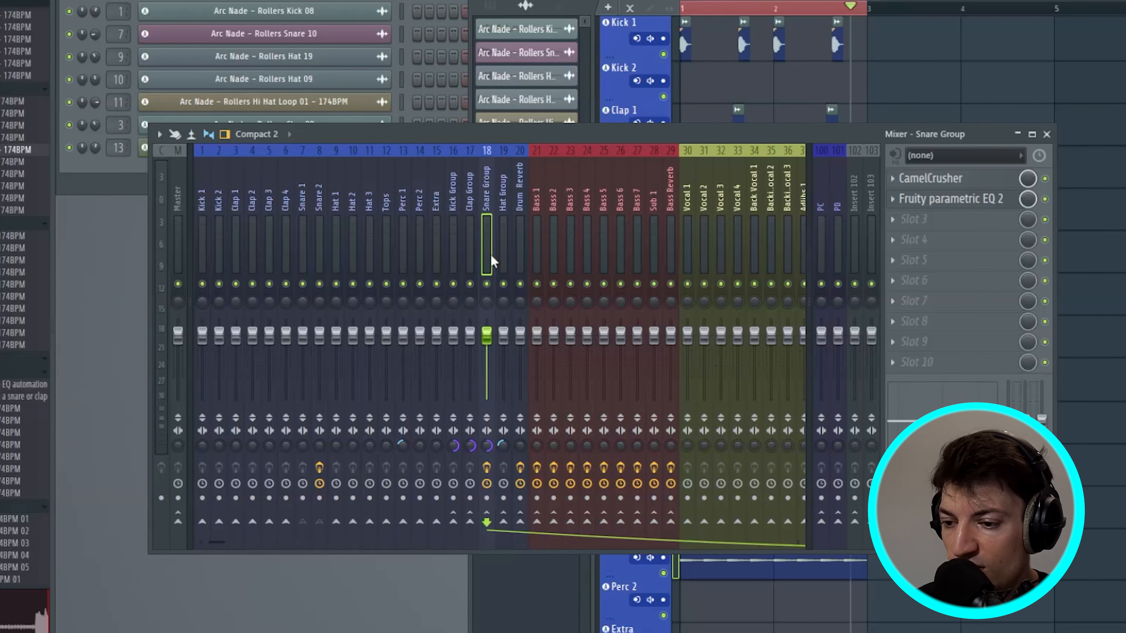
{"action": "left_click", "coordinate": [452, 252]}
{"action": "key", "text": "space"}
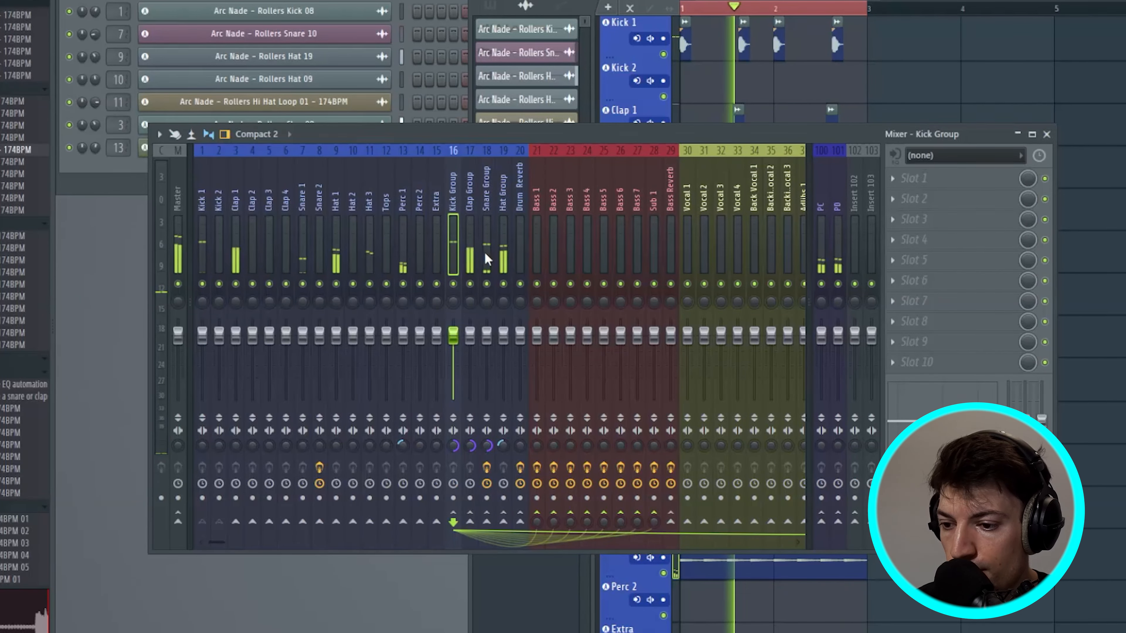
{"action": "left_click", "coordinate": [484, 257]}
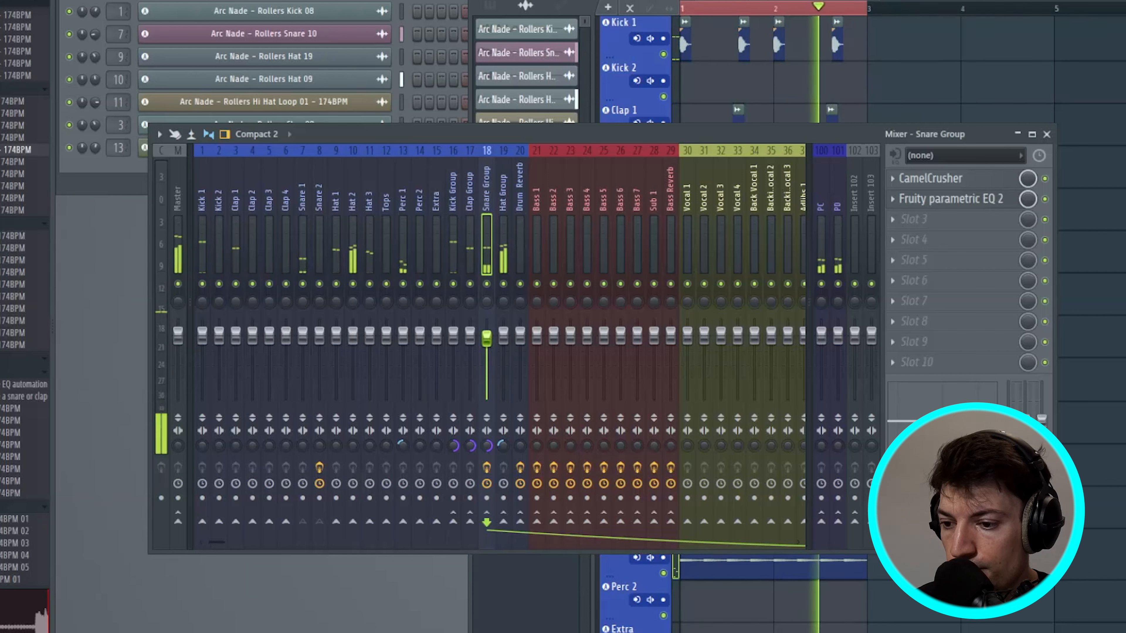
{"action": "left_click", "coordinate": [504, 262]}
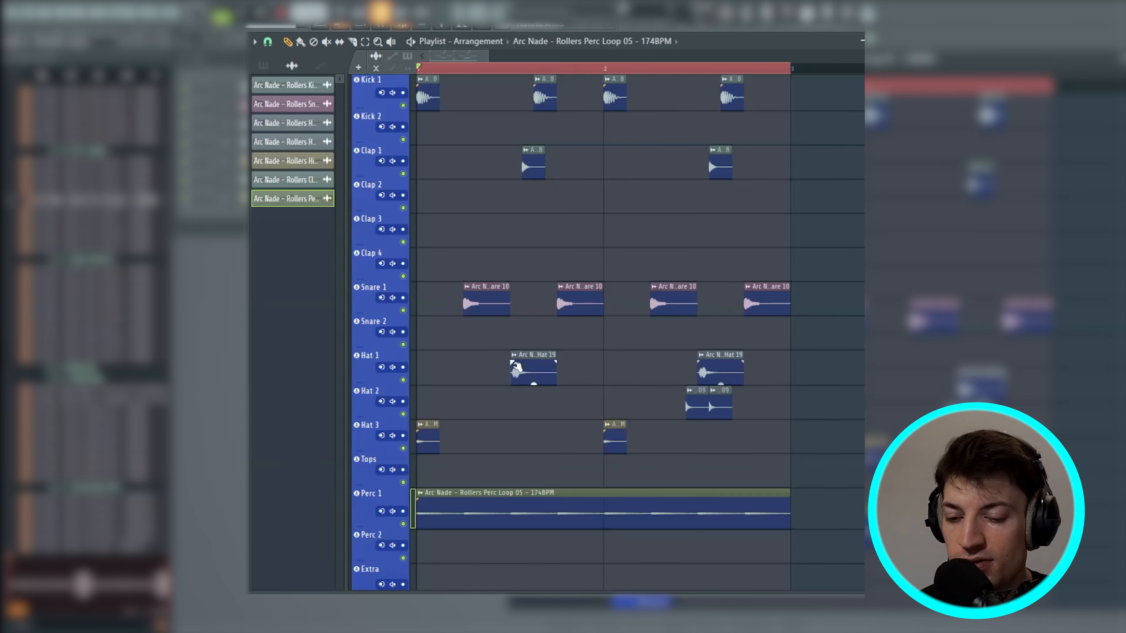
Replace the Hat 09 sample on the Hat 2 track with Arc Nade - Rollers Hat 10 and play the pattern
{"action": "left_click", "coordinate": [700, 412]}
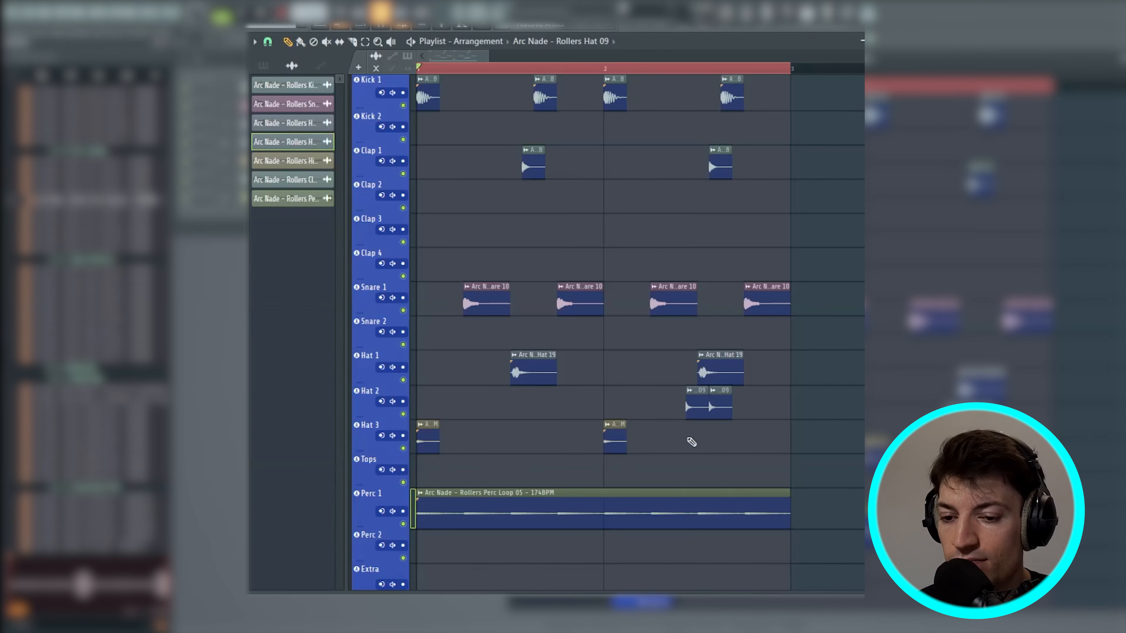
{"action": "scroll", "coordinate": [129, 288], "scroll_direction": "up", "scroll_amount": 10}
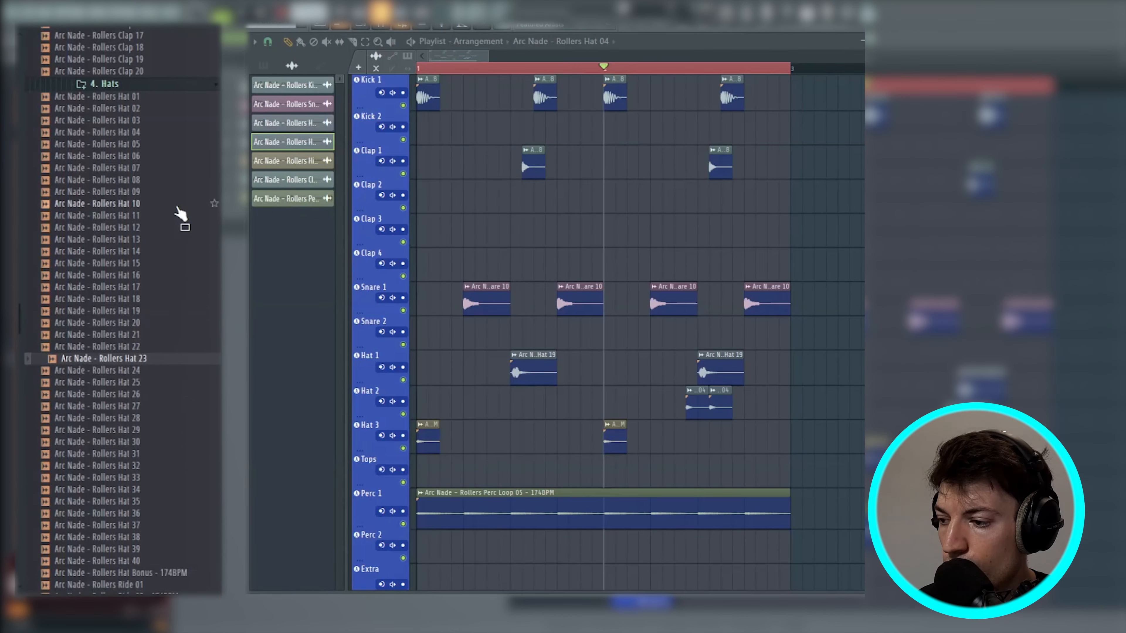
{"action": "left_click_drag", "start_coordinate": [164, 204], "coordinate": [714, 406]}
{"action": "key", "text": "space"}
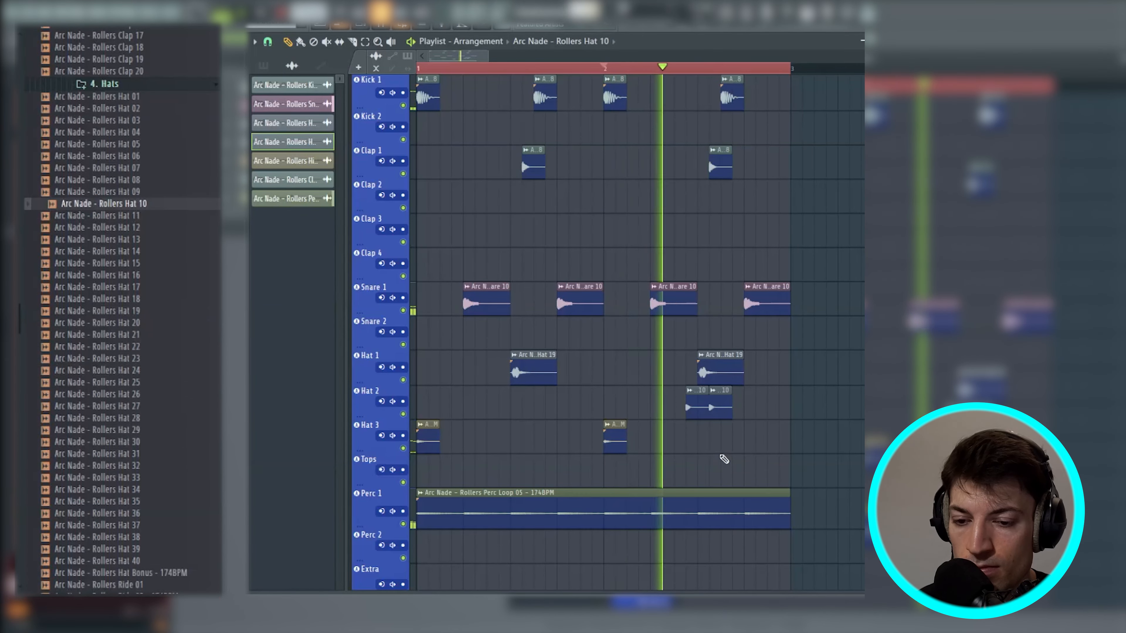
{"action": "key", "text": "space"}
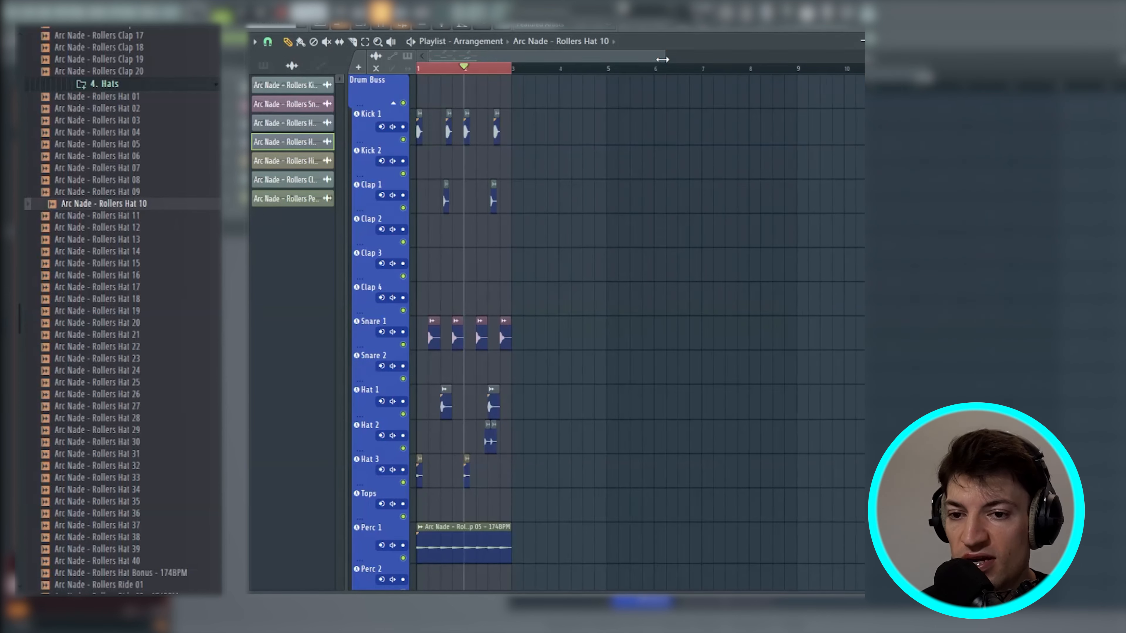
Place Arc Nade - Rollers Clap 04 on the Clap 2 track in line with each of the four Snare 1 hits
{"action": "left_click_drag", "start_coordinate": [664, 60], "coordinate": [493, 103]}
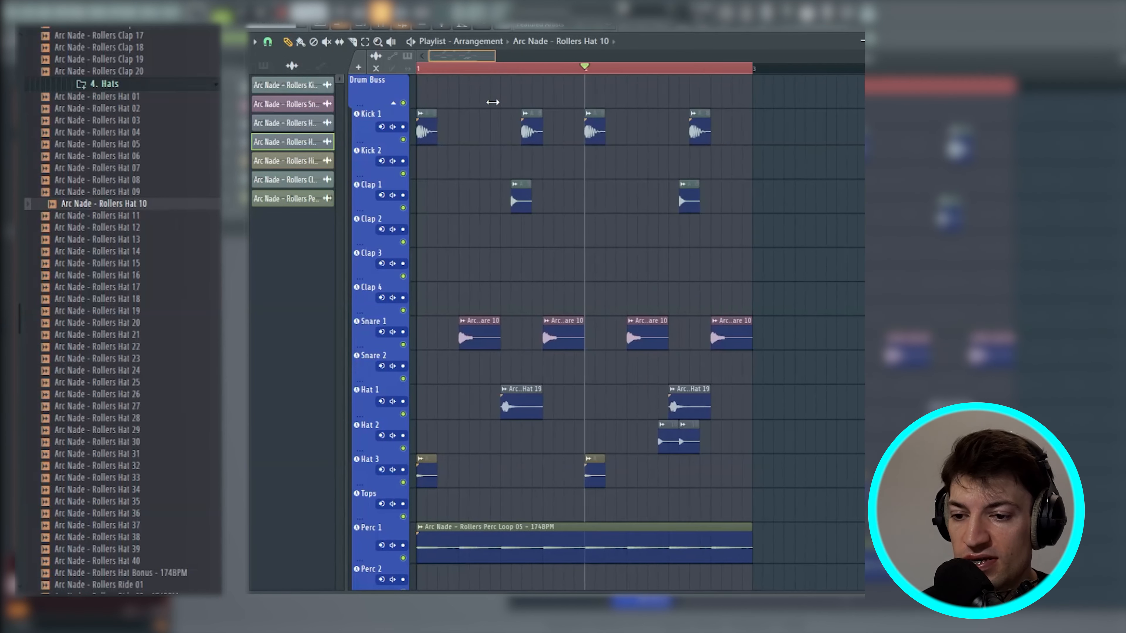
{"action": "left_click", "coordinate": [482, 322]}
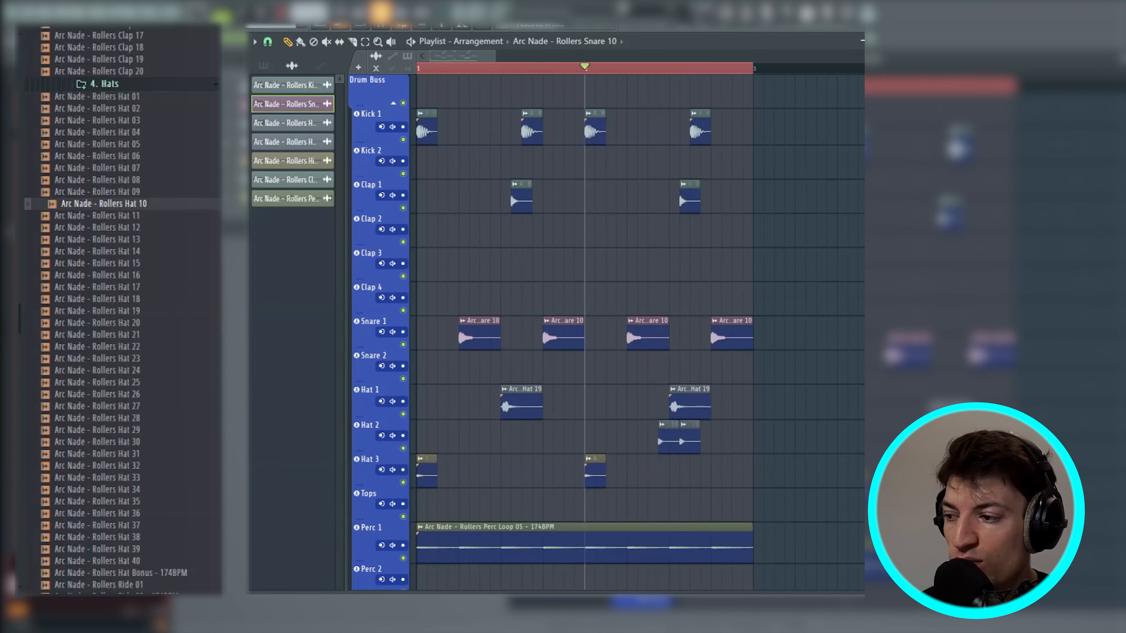
{"action": "scroll", "coordinate": [117, 268], "scroll_direction": "up", "scroll_amount": 10}
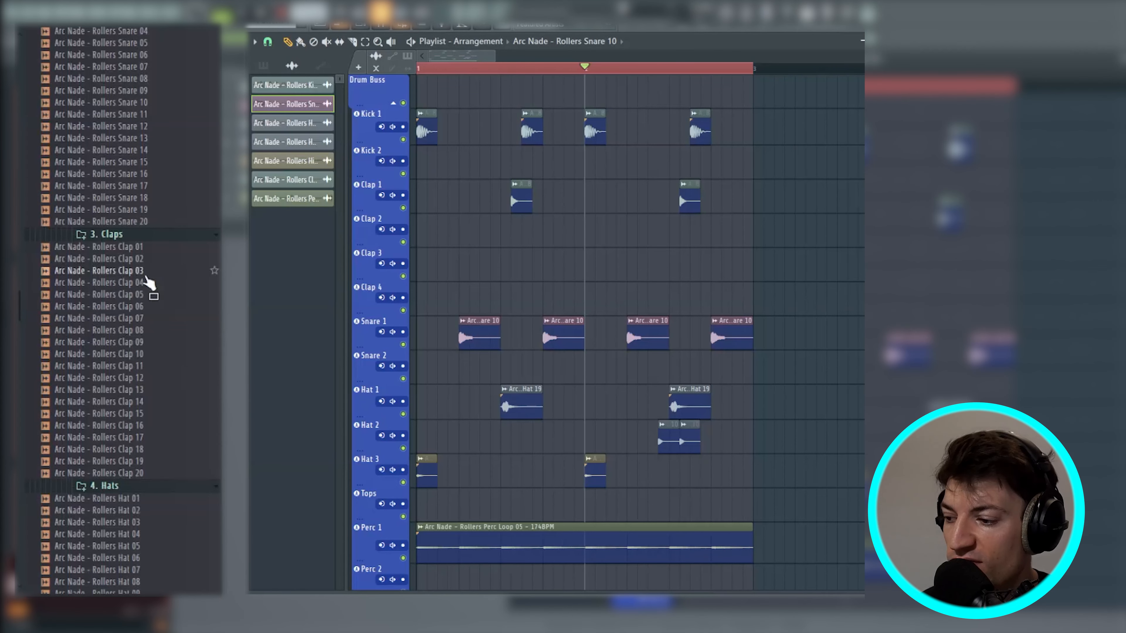
{"action": "scroll", "coordinate": [146, 283], "scroll_direction": "down", "scroll_amount": 3}
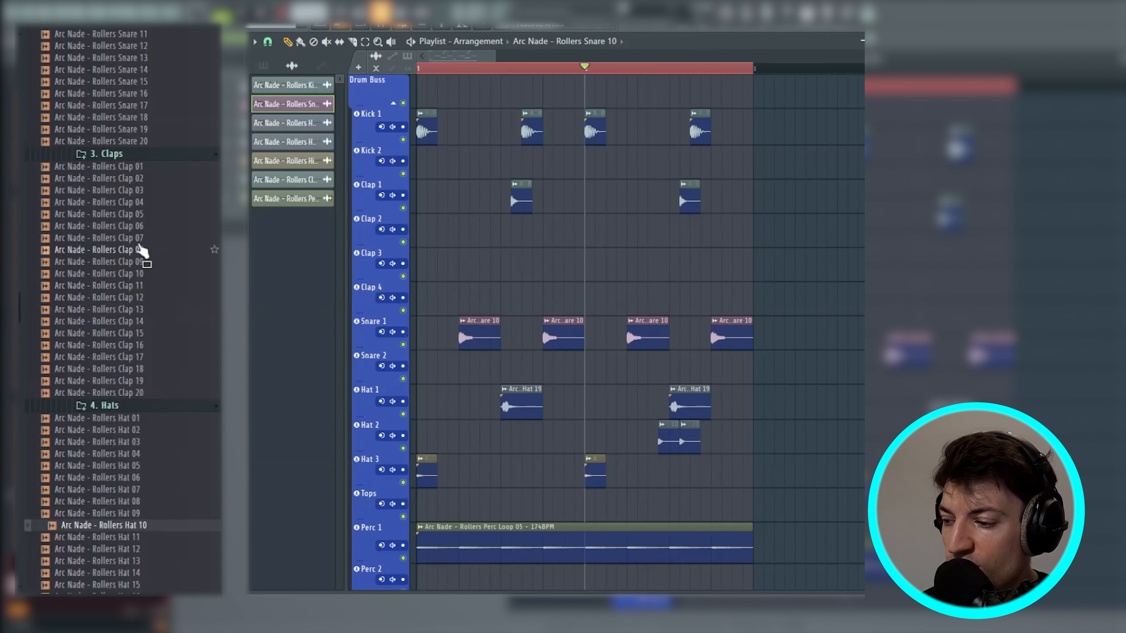
{"action": "left_click_drag", "start_coordinate": [150, 203], "coordinate": [465, 240]}
{"action": "left_click", "coordinate": [550, 241]}
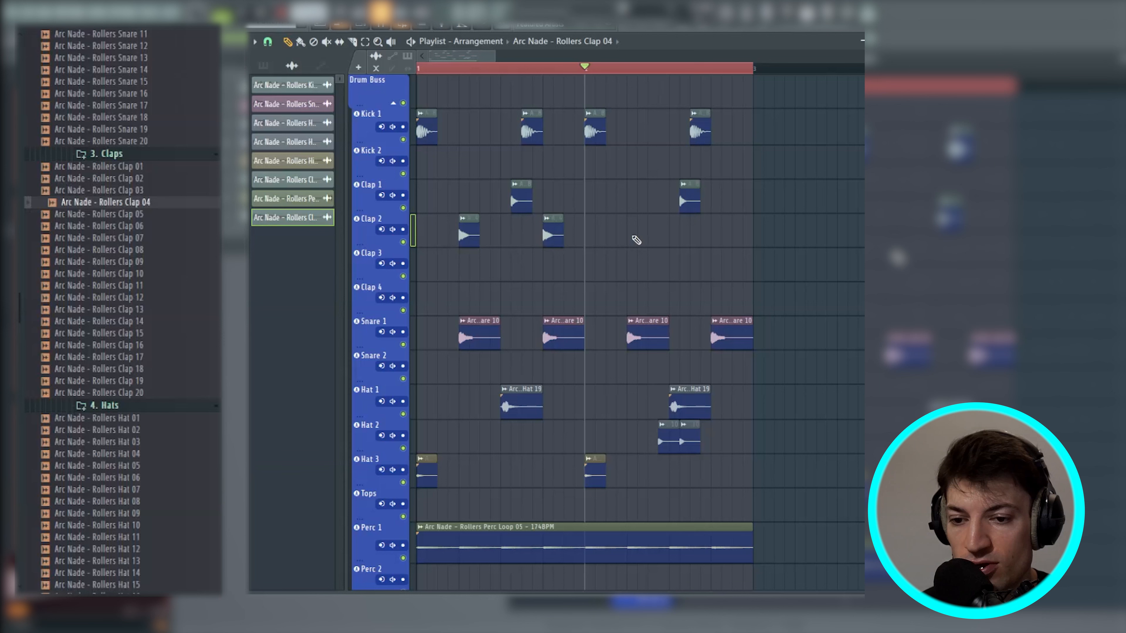
{"action": "left_click", "coordinate": [634, 241]}
{"action": "left_click", "coordinate": [717, 236]}
Mute the Snare 1 track and play the pattern while checking the Clap Group level in the mixer
{"action": "left_click", "coordinate": [403, 344]}
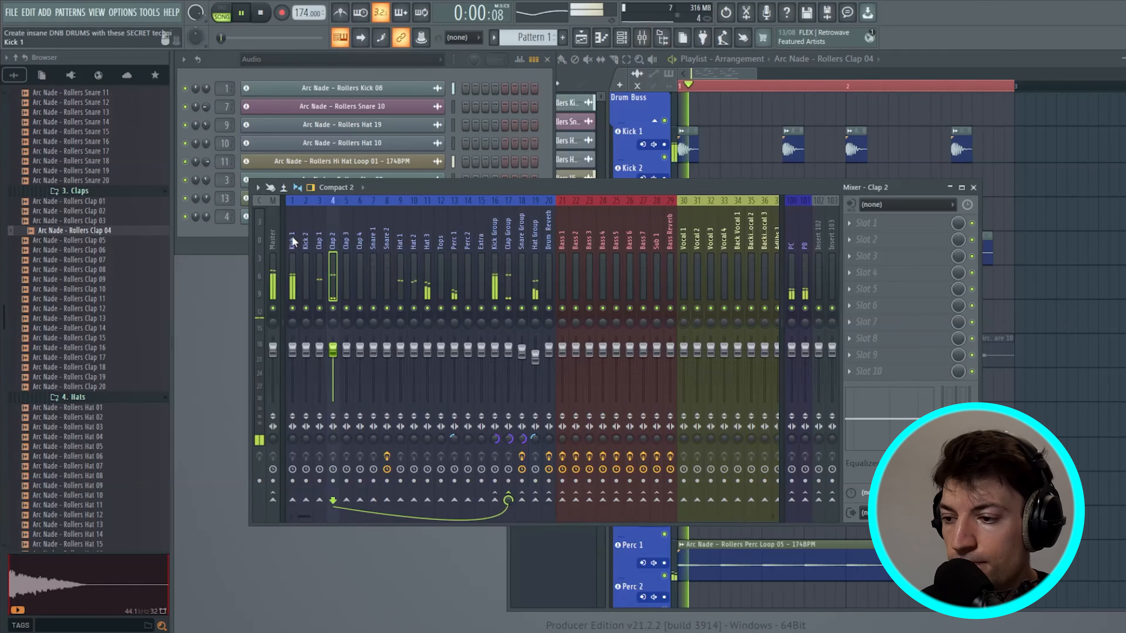
{"action": "left_click", "coordinate": [239, 244]}
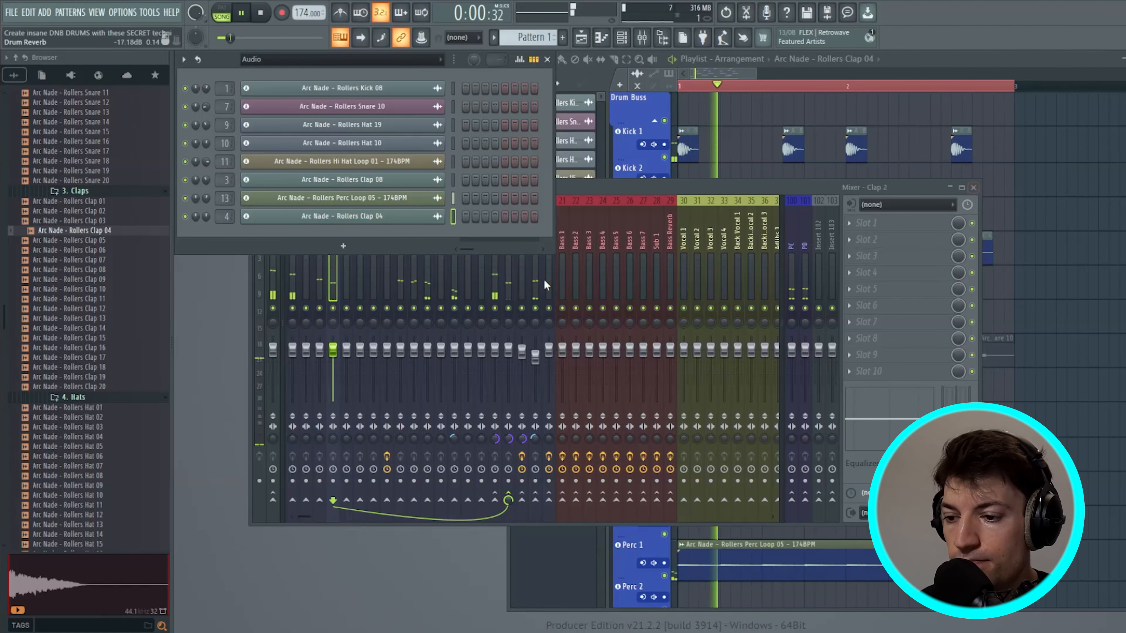
{"action": "left_click", "coordinate": [508, 284]}
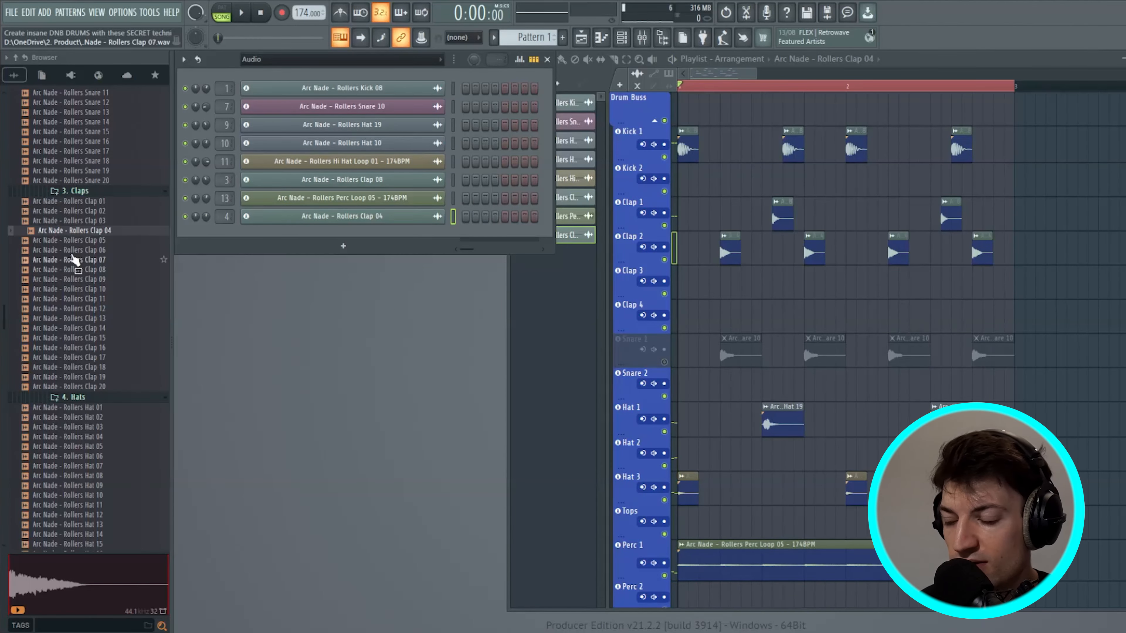
Replace the Clap 2 sample with Arc Nade - Rollers Clap 05, set its quick fade out to 35% and play the pattern
{"action": "left_click", "coordinate": [88, 239]}
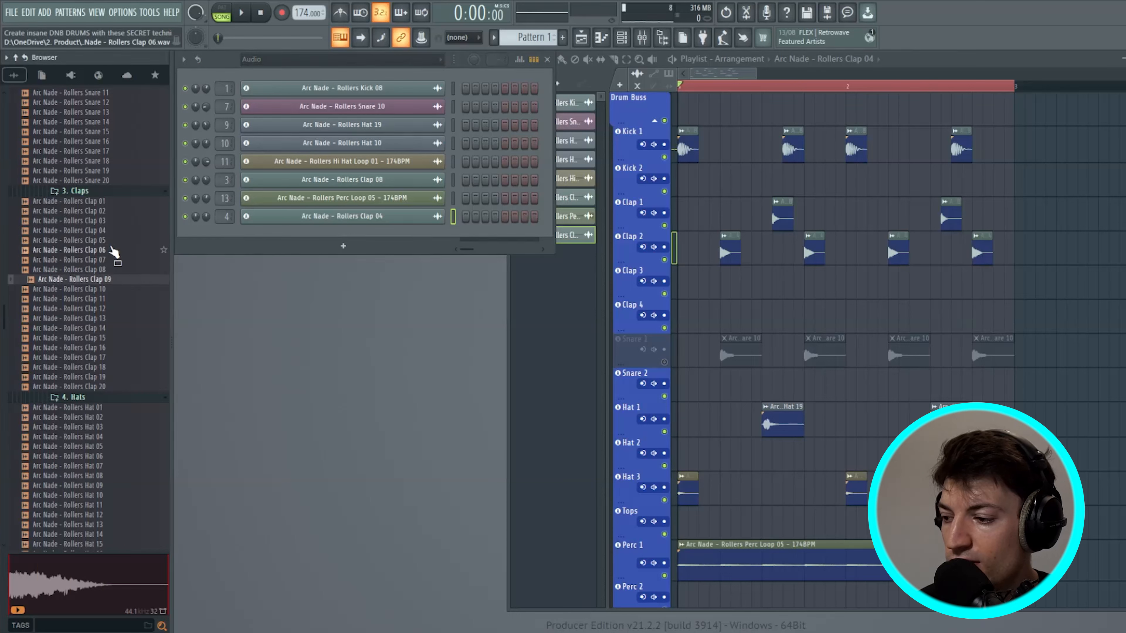
{"action": "left_click_drag", "start_coordinate": [106, 242], "coordinate": [725, 257]}
{"action": "double_click", "coordinate": [727, 254]}
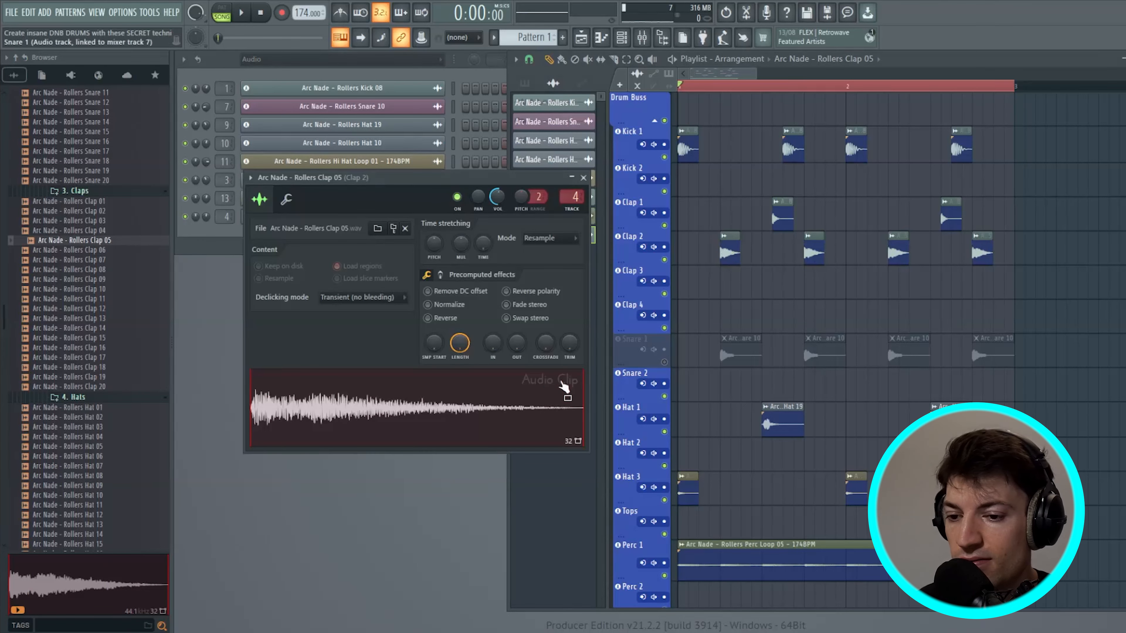
{"action": "left_click_drag", "start_coordinate": [513, 346], "coordinate": [513, 317]}
{"action": "key", "text": "space"}
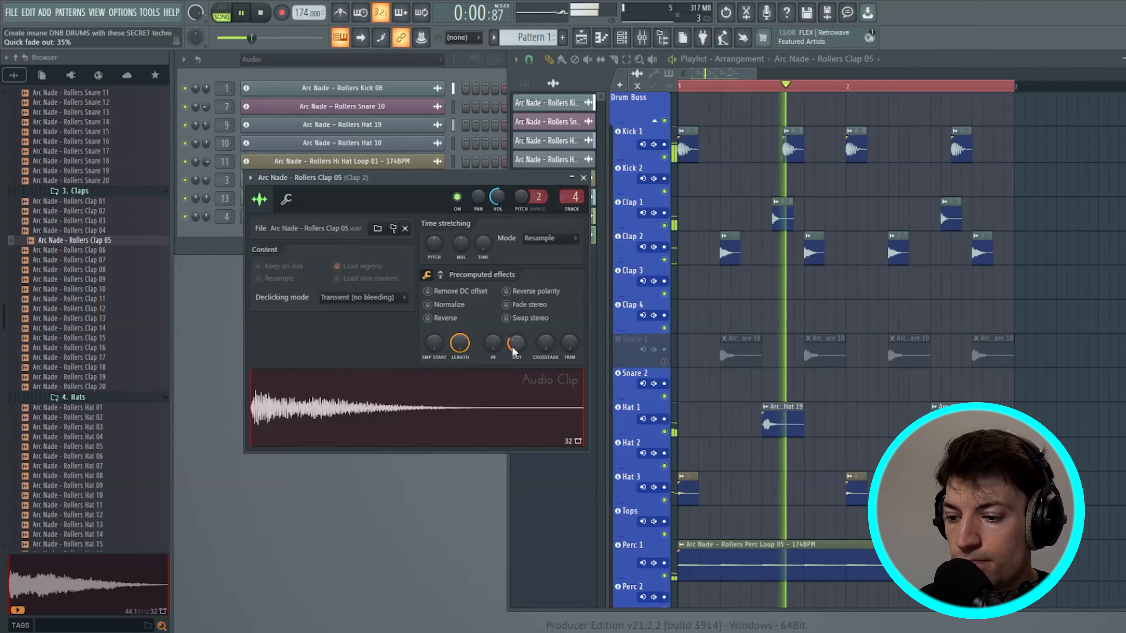
{"action": "left_click", "coordinate": [583, 178]}
{"action": "key", "text": "space"}
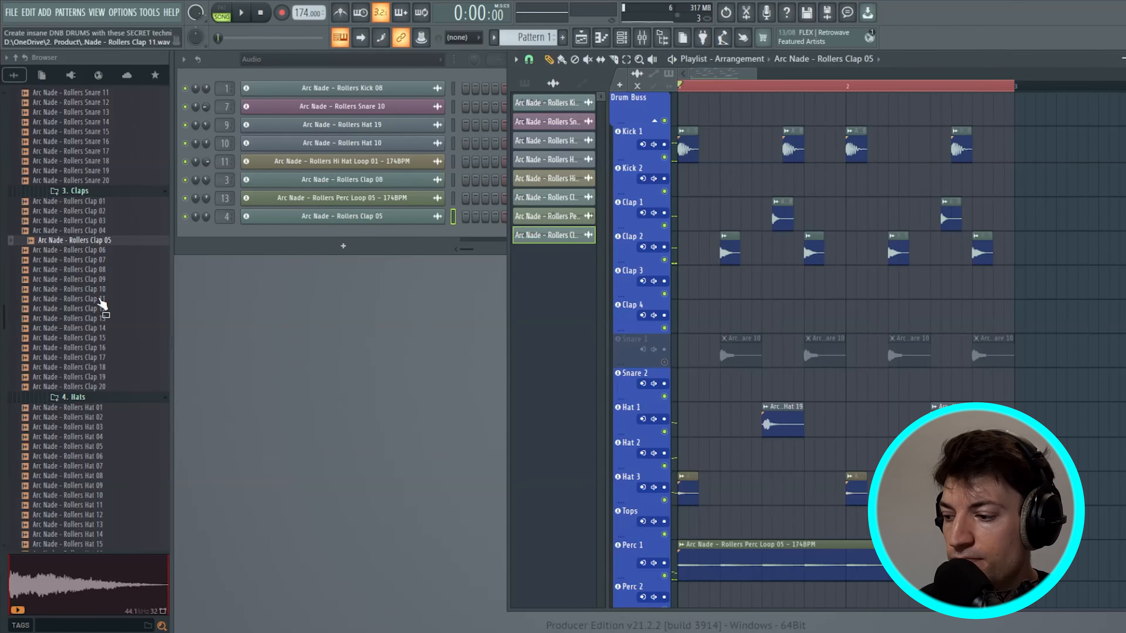
Replace the Clap 2 sample with Arc Nade - Rollers Clap 11 and play the pattern while checking its level in the mixer
{"action": "left_click", "coordinate": [100, 299]}
{"action": "left_click_drag", "start_coordinate": [99, 299], "coordinate": [720, 263]}
{"action": "key", "text": "space"}
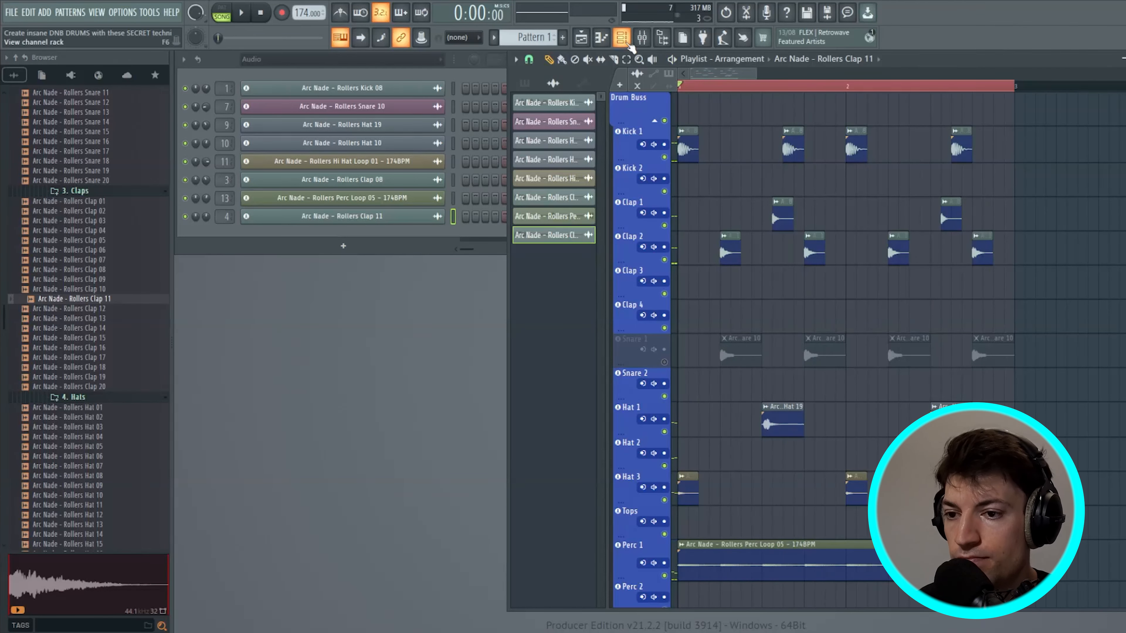
{"action": "key", "text": "F9"}
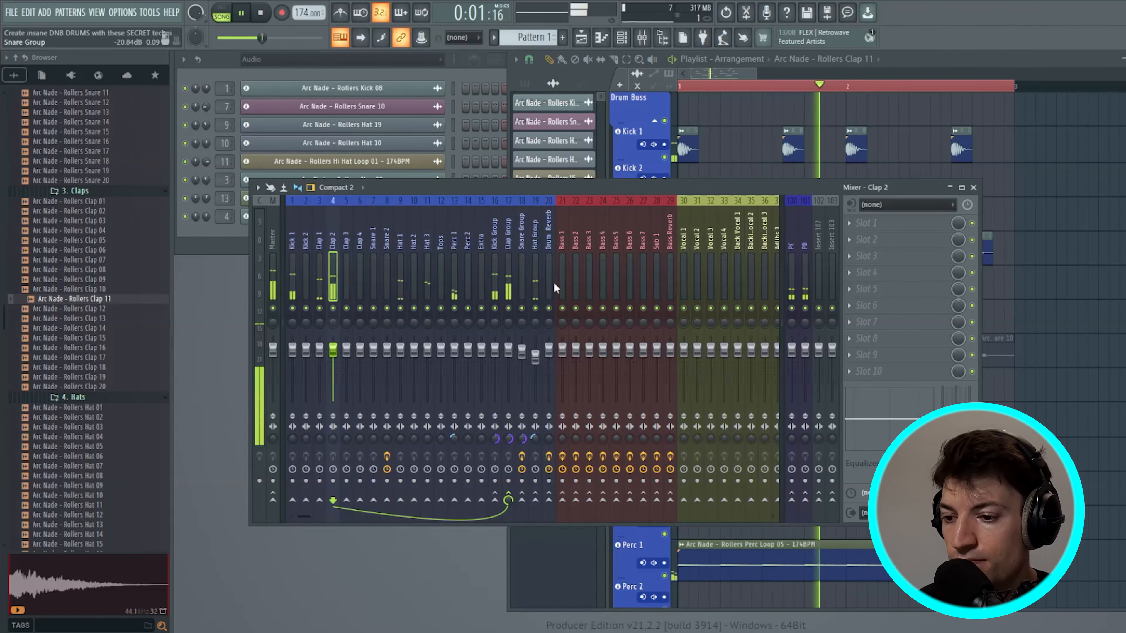
{"action": "key", "text": "space"}
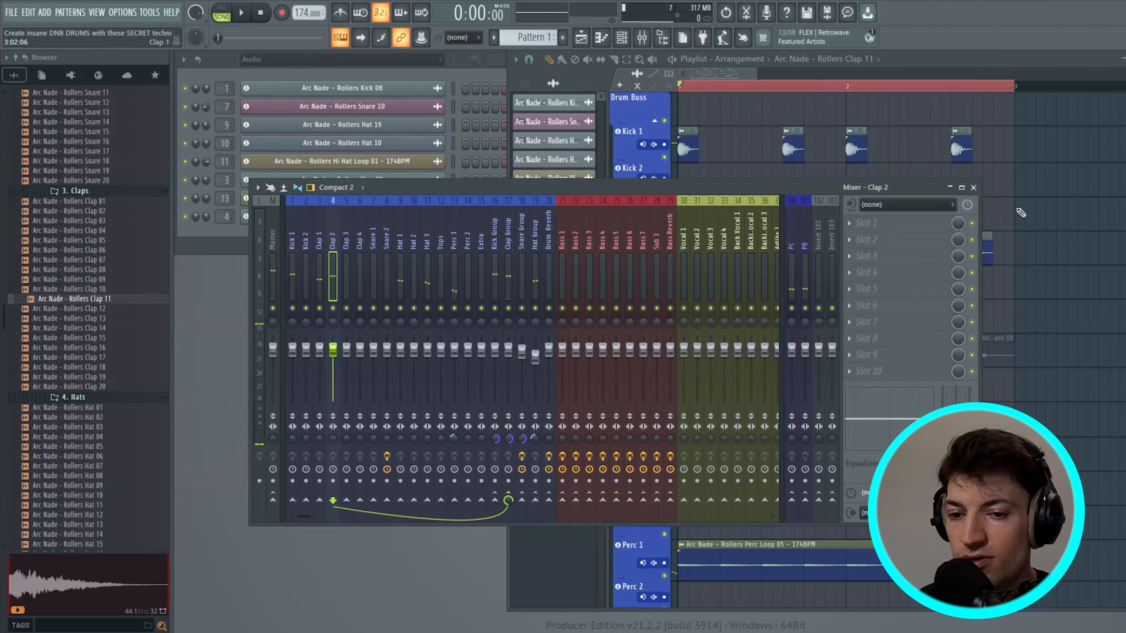
{"action": "left_click", "coordinate": [973, 188]}
Mute the Clap 2 track and unmute the Snare 1 track in the playlist
{"action": "scroll", "coordinate": [834, 470], "scroll_direction": "down", "scroll_amount": 5}
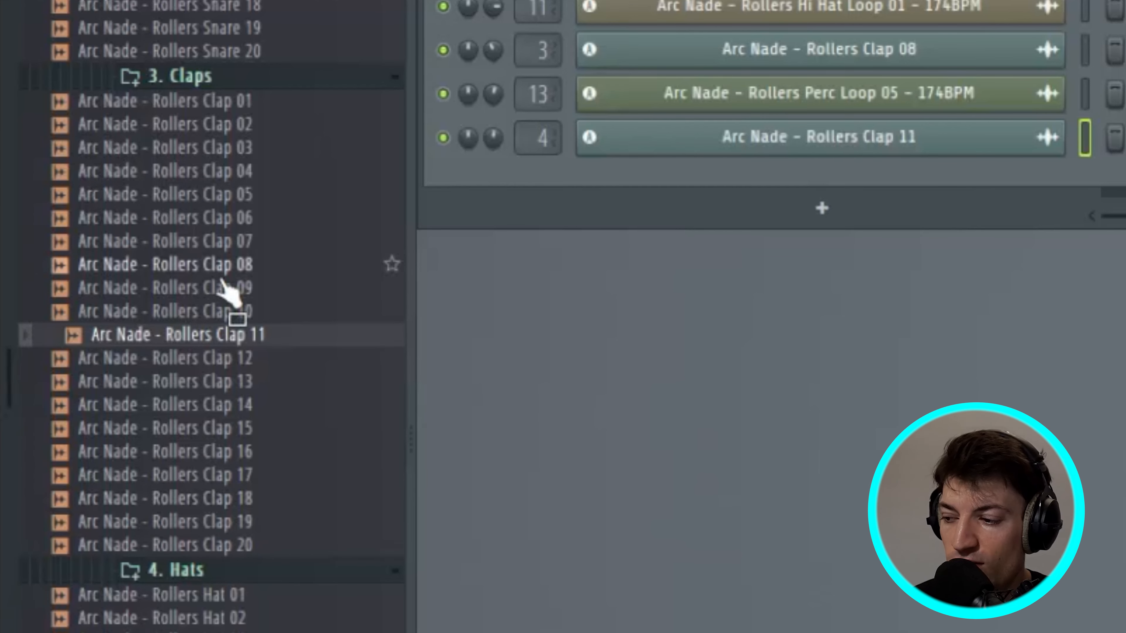
{"action": "left_click_drag", "start_coordinate": [259, 296], "coordinate": [328, 348]}
{"action": "left_click", "coordinate": [665, 329]}
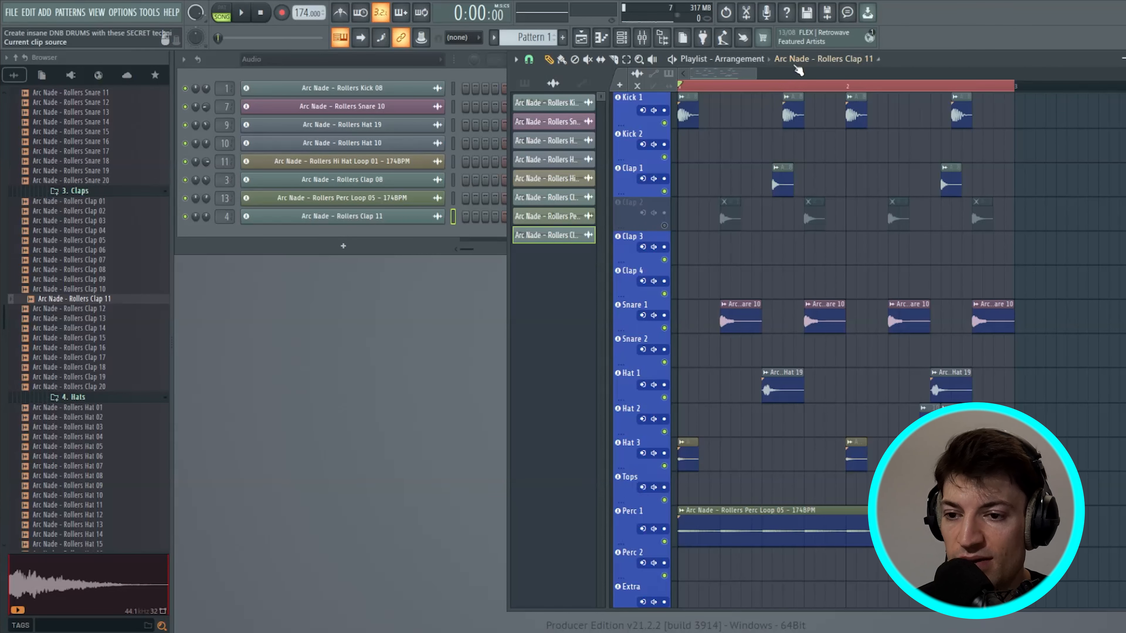
Load Fruity Parametric EQ 2 in the first effect slot of the Hat Group
{"action": "left_click_drag", "start_coordinate": [753, 73], "coordinate": [927, 73]}
{"action": "key", "text": "F9"}
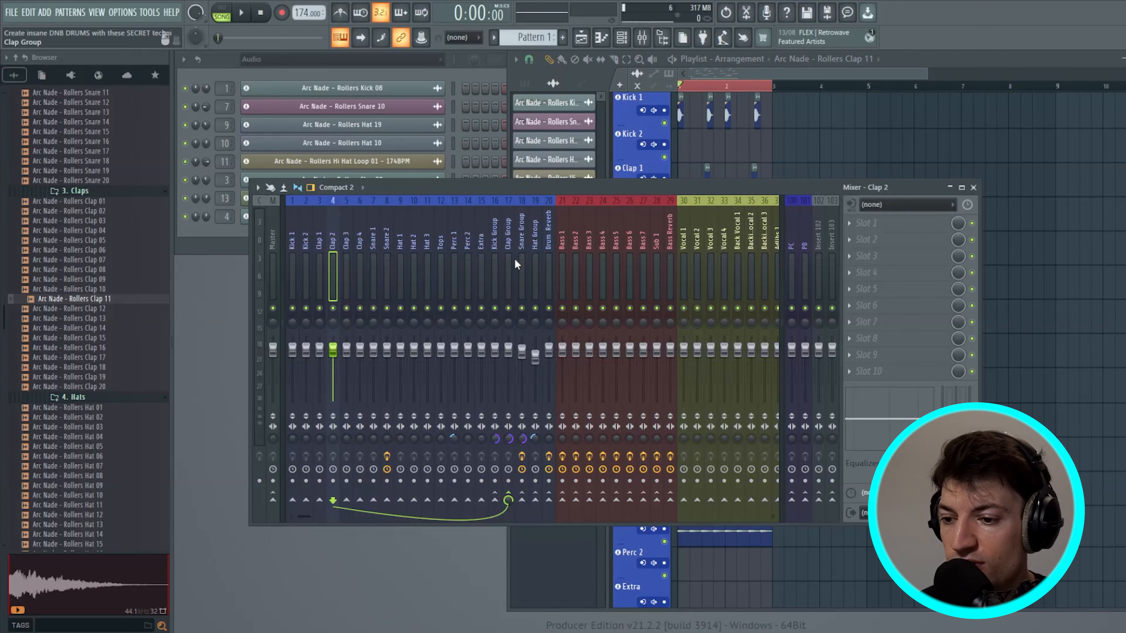
{"action": "left_click", "coordinate": [537, 251]}
{"action": "left_click", "coordinate": [867, 223]}
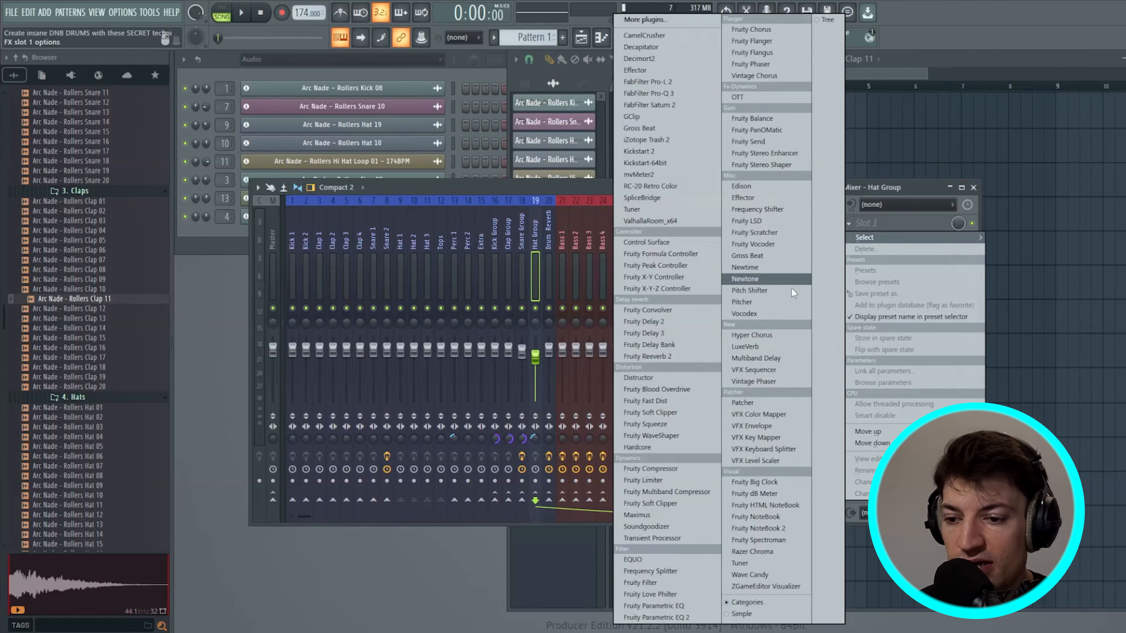
{"action": "left_click", "coordinate": [653, 615]}
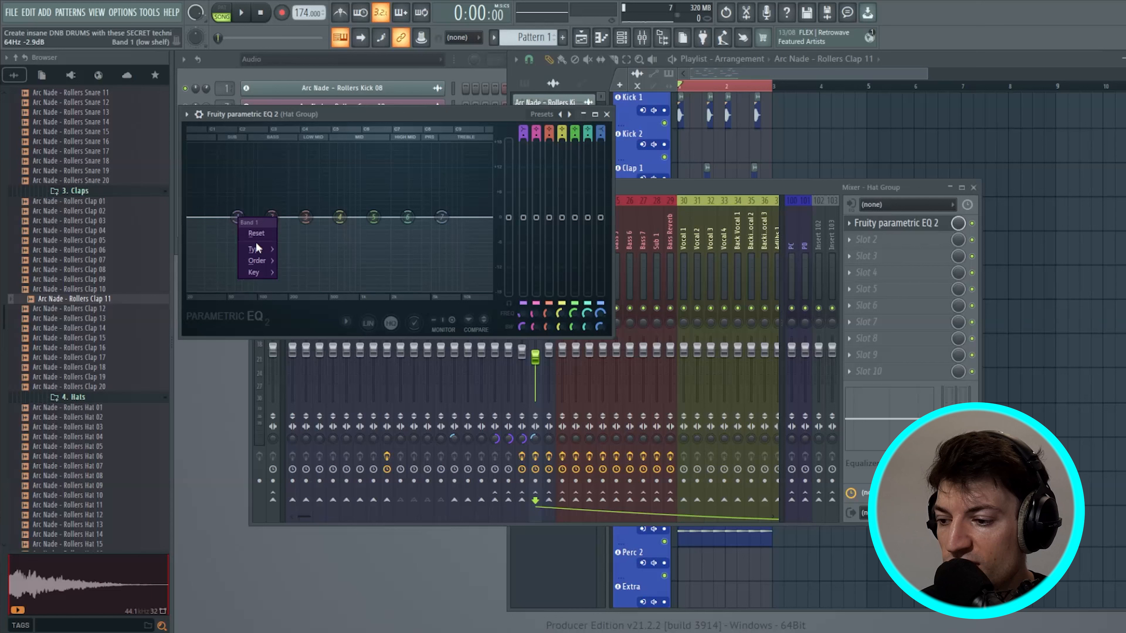
Make band 1 of the Hat Group's EQ a high pass at about 582 Hz, play the pattern and close the mixer
{"action": "mouse_move", "coordinate": [255, 246]}
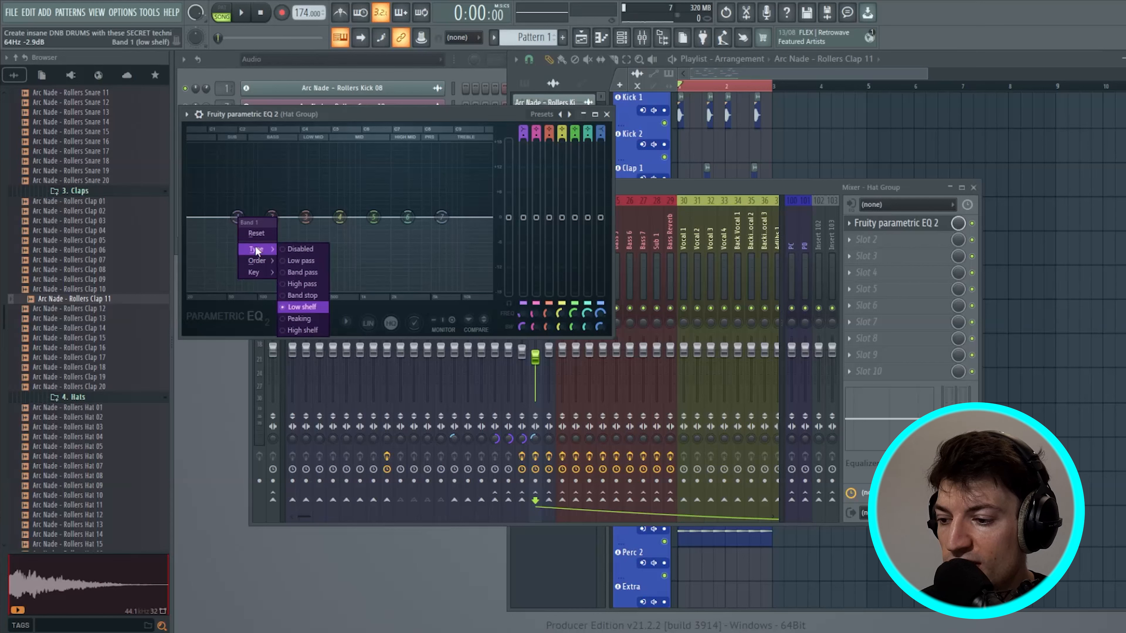
{"action": "left_click", "coordinate": [308, 284]}
{"action": "left_click_drag", "start_coordinate": [237, 217], "coordinate": [328, 217]}
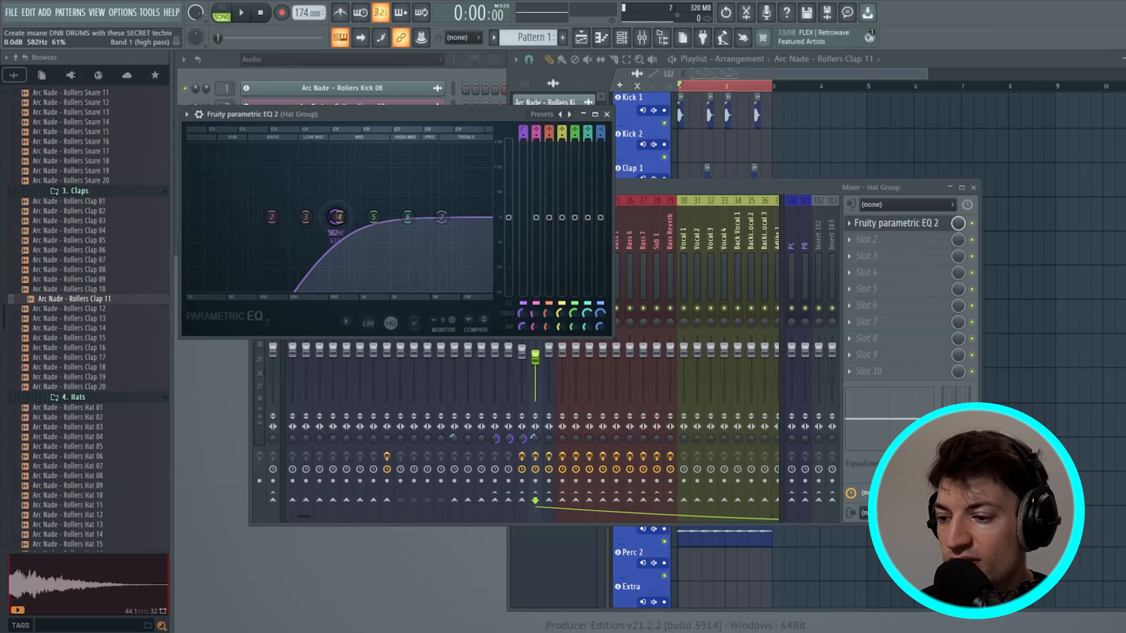
{"action": "key", "text": "space"}
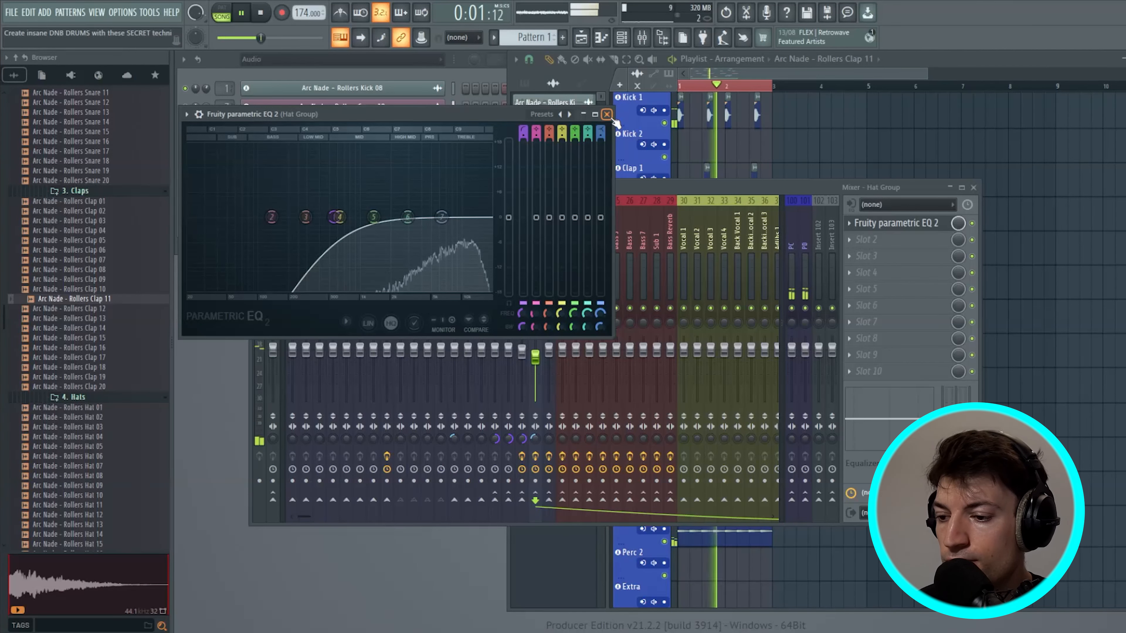
{"action": "key", "text": "space"}
{"action": "left_click", "coordinate": [607, 114]}
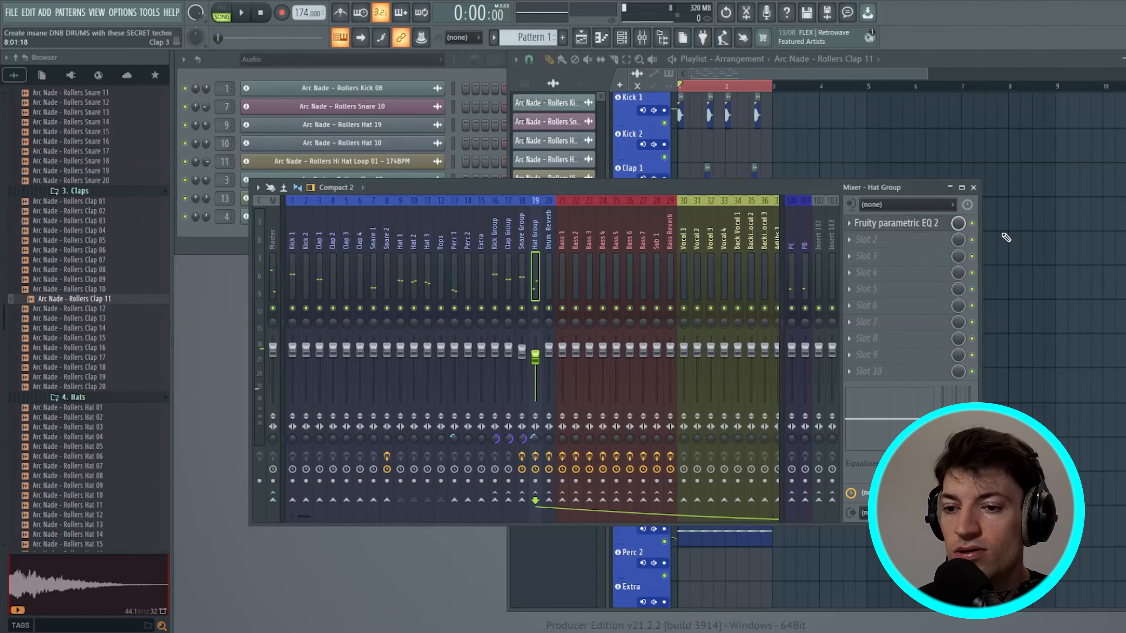
{"action": "left_click", "coordinate": [973, 188]}
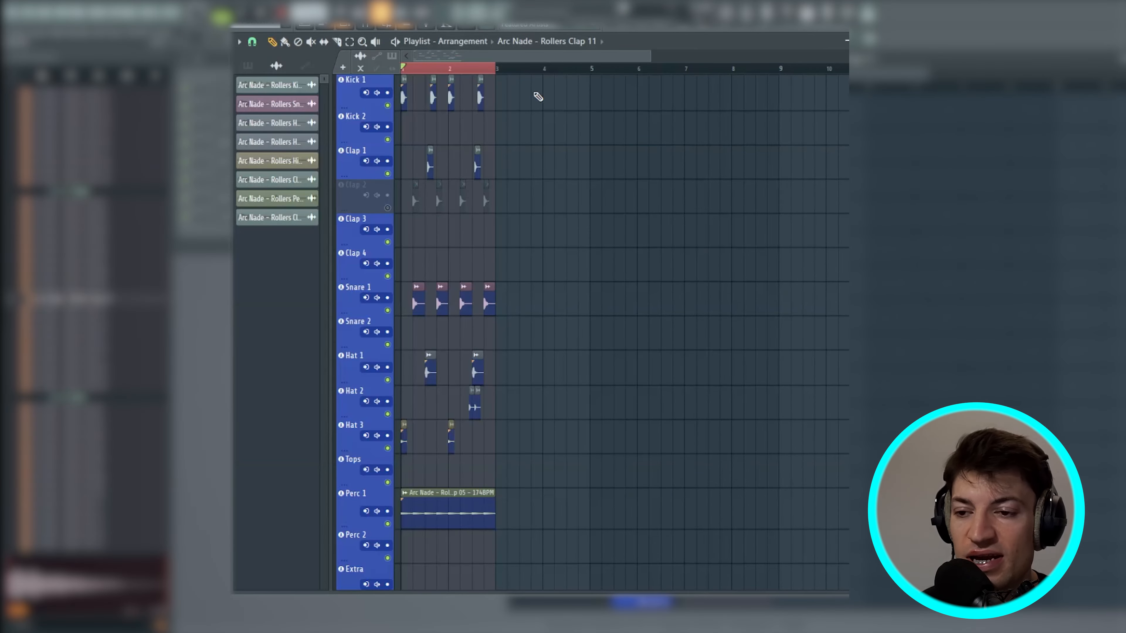
Clear the loop range and duplicate all clips of the two-bar drum pattern into bars 3 and 4
{"action": "right_click", "coordinate": [447, 67]}
{"action": "scroll", "coordinate": [535, 401], "scroll_direction": "down", "scroll_amount": 3}
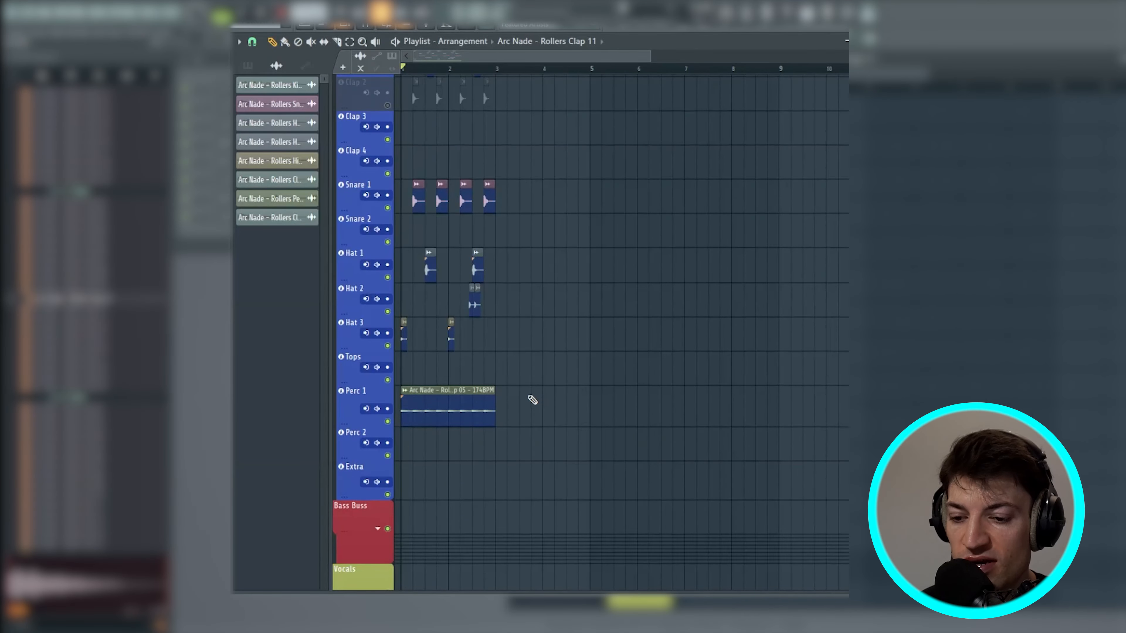
{"action": "scroll", "coordinate": [530, 397], "scroll_direction": "up", "scroll_amount": 4}
{"action": "scroll", "coordinate": [540, 411], "scroll_direction": "down", "scroll_amount": 3}
{"action": "left_click_drag", "start_coordinate": [555, 465], "coordinate": [403, 75]}
{"action": "left_click_drag", "start_coordinate": [404, 137], "coordinate": [500, 149]}
{"action": "scroll", "coordinate": [643, 394], "scroll_direction": "down", "scroll_amount": 4}
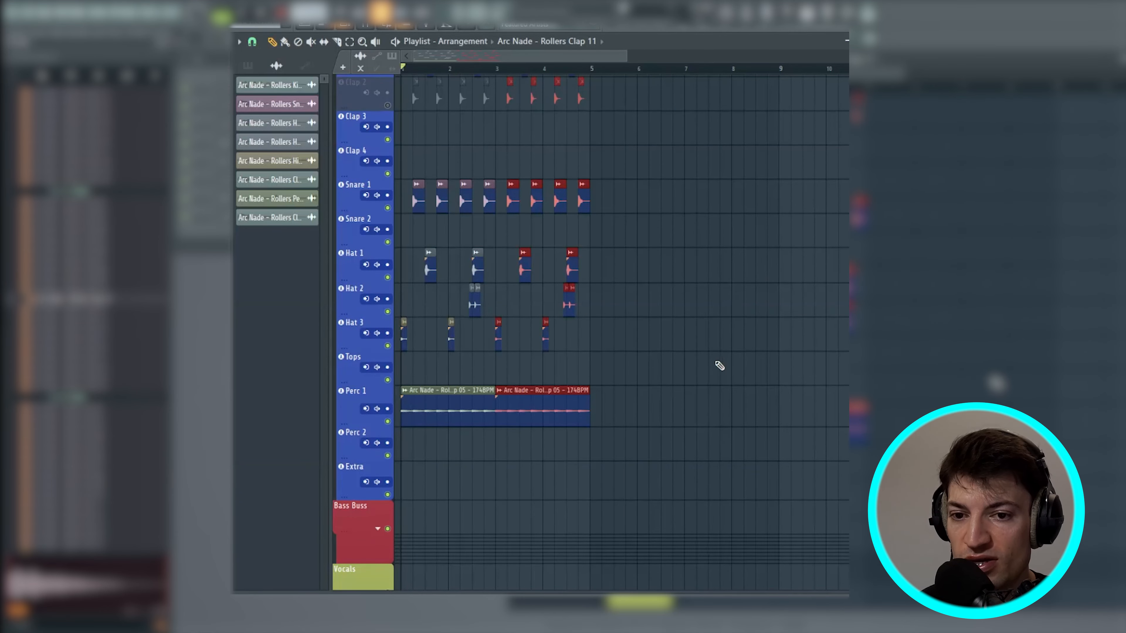
{"action": "scroll", "coordinate": [716, 362], "scroll_direction": "up", "scroll_amount": 4}
{"action": "double_click", "coordinate": [687, 68]}
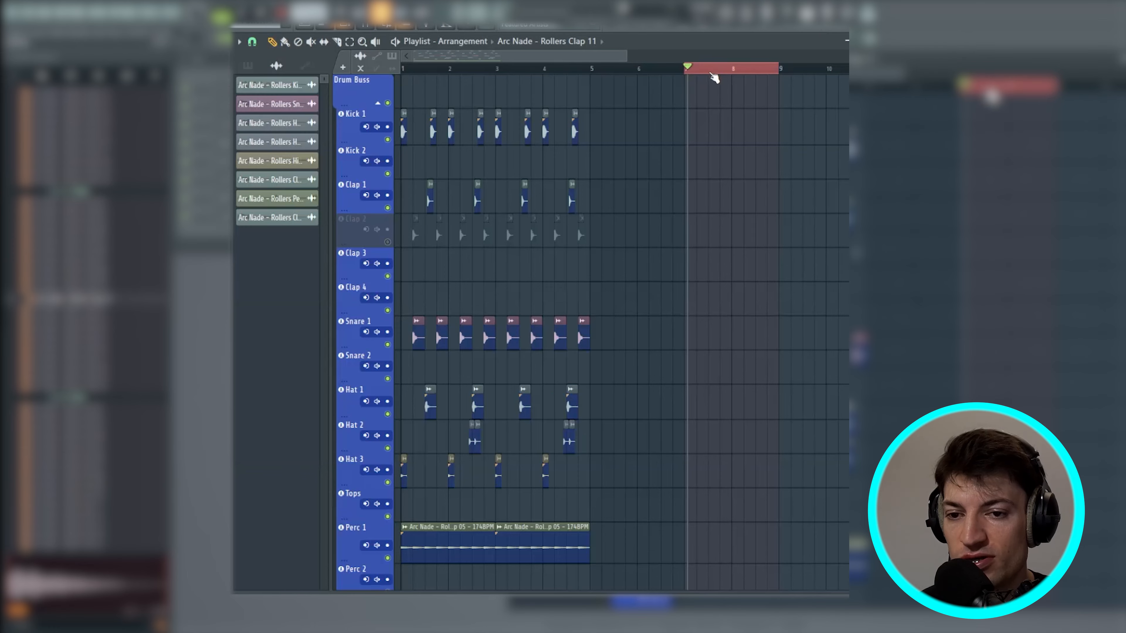
{"action": "left_click_drag", "start_coordinate": [688, 70], "coordinate": [786, 79]}
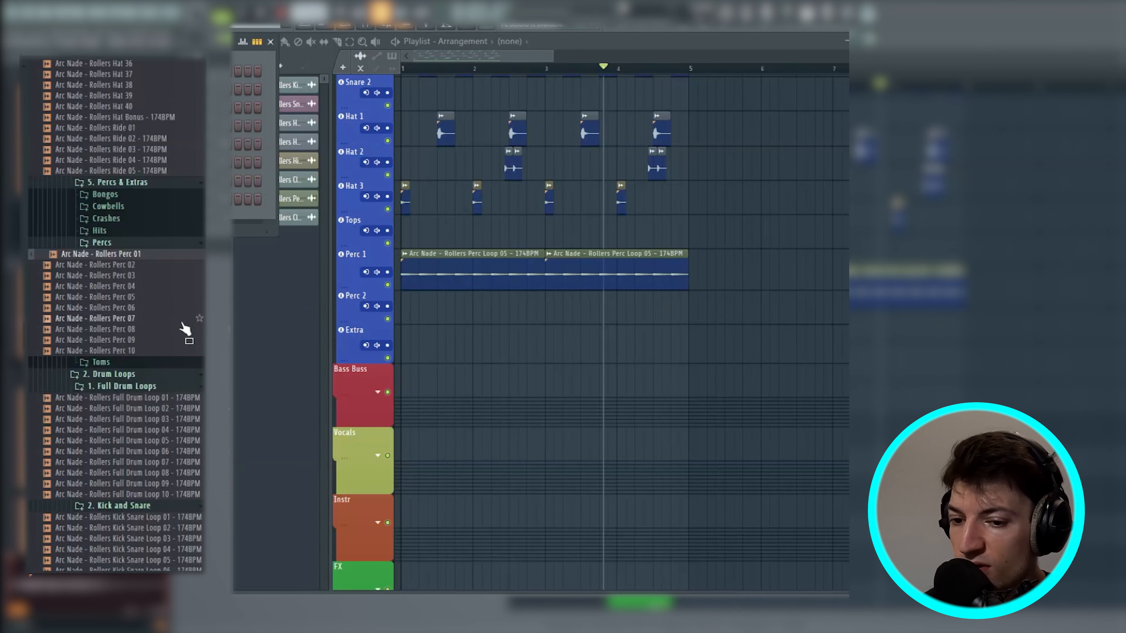
Place the Arc Nade - Rollers Perc 01 sample on the Perc 2 track and shift it closer to the end of bar 4
{"action": "left_click_drag", "start_coordinate": [119, 266], "coordinate": [682, 307]}
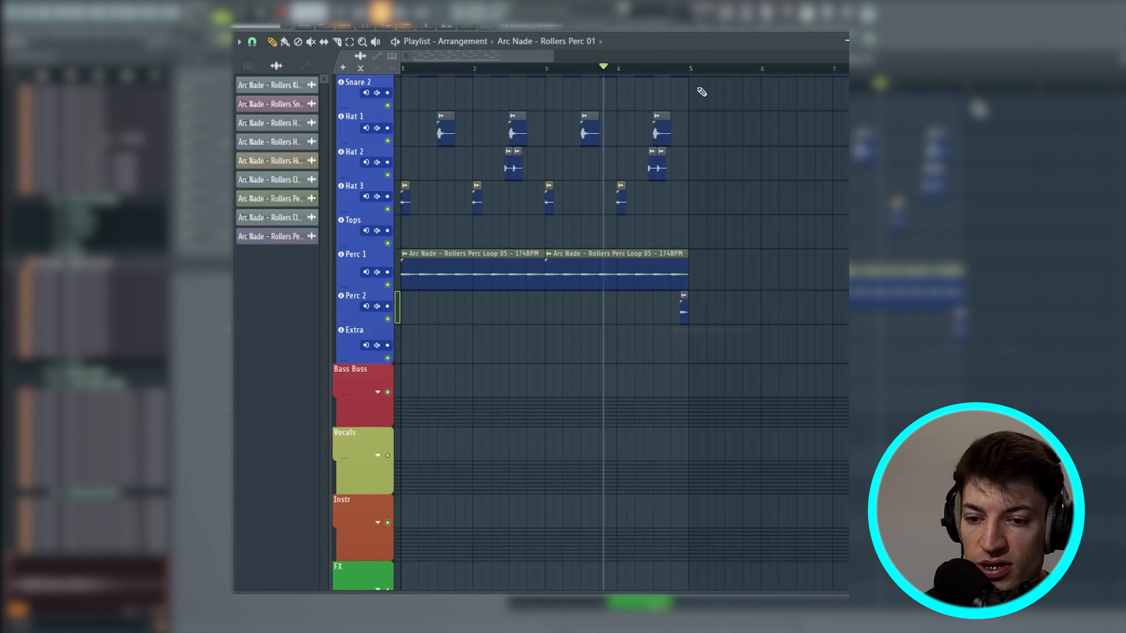
{"action": "scroll", "coordinate": [692, 74], "scroll_direction": "up", "scroll_amount": 5}
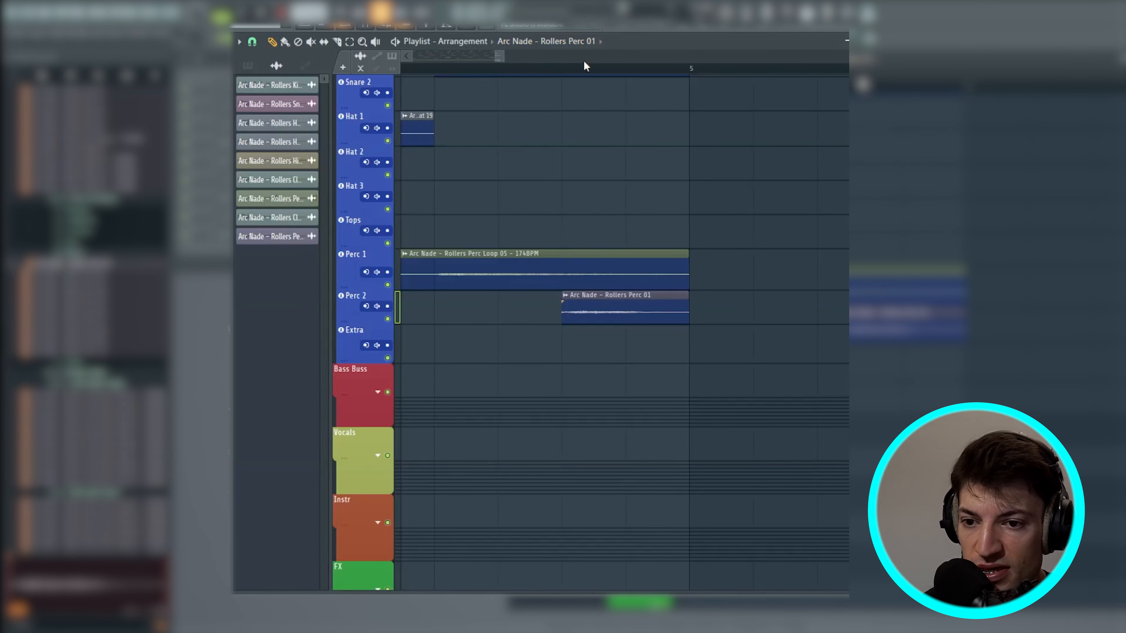
{"action": "left_click_drag", "start_coordinate": [596, 314], "coordinate": [631, 314]}
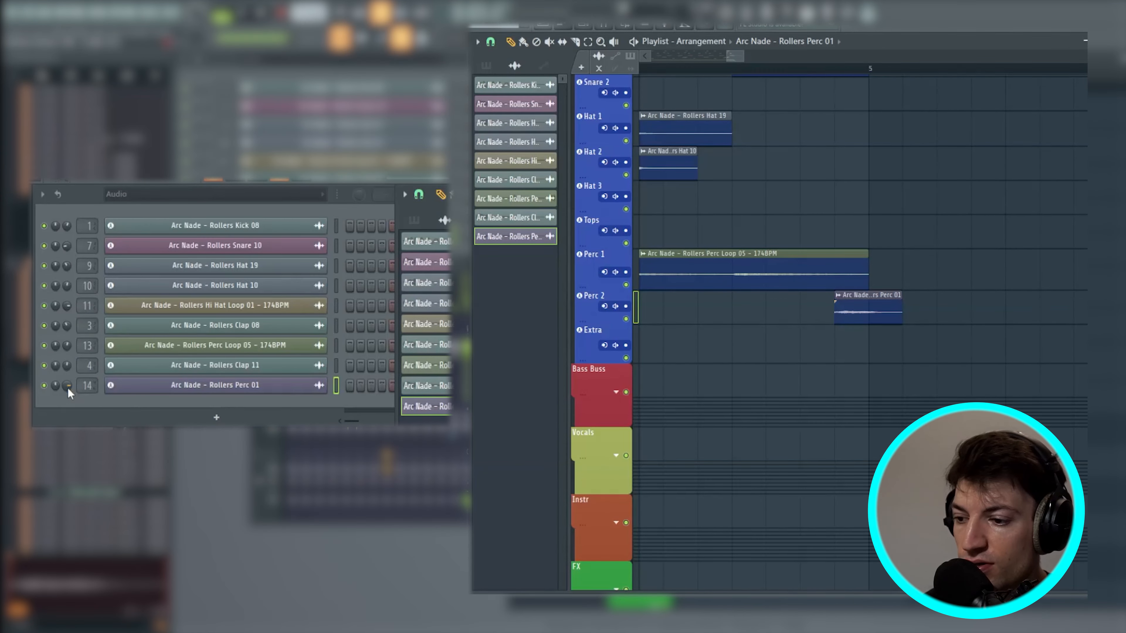
Lower the Perc 01 channel volume, trim its clip to the end of bar 4 and play it while checking the mixer
{"action": "left_click_drag", "start_coordinate": [67, 388], "coordinate": [68, 403]}
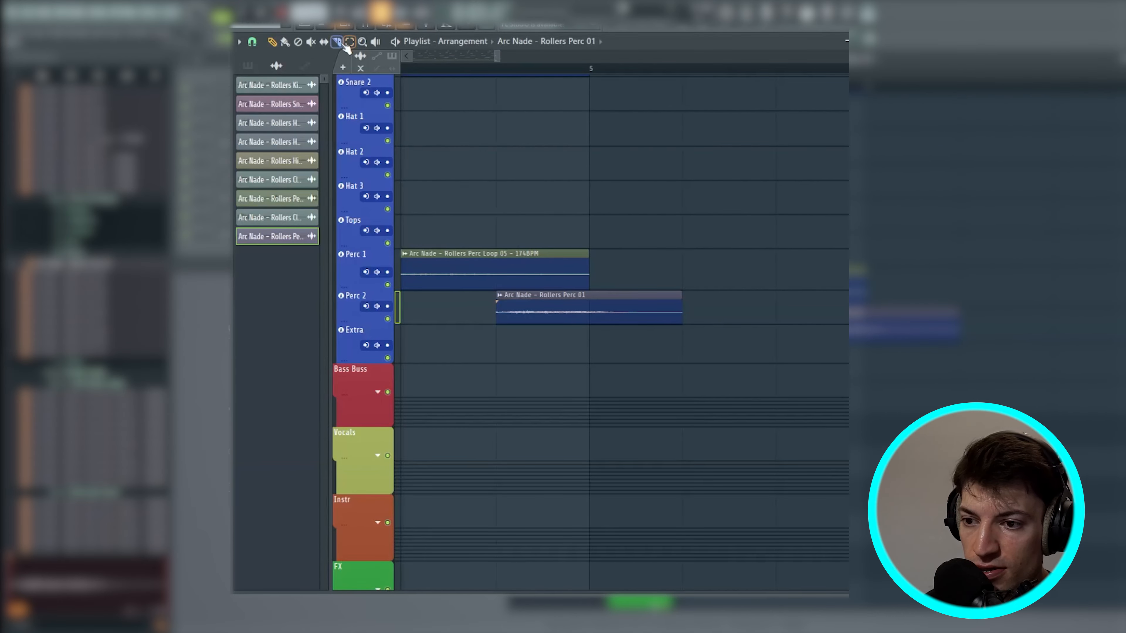
{"action": "left_click_drag", "start_coordinate": [680, 311], "coordinate": [600, 311]}
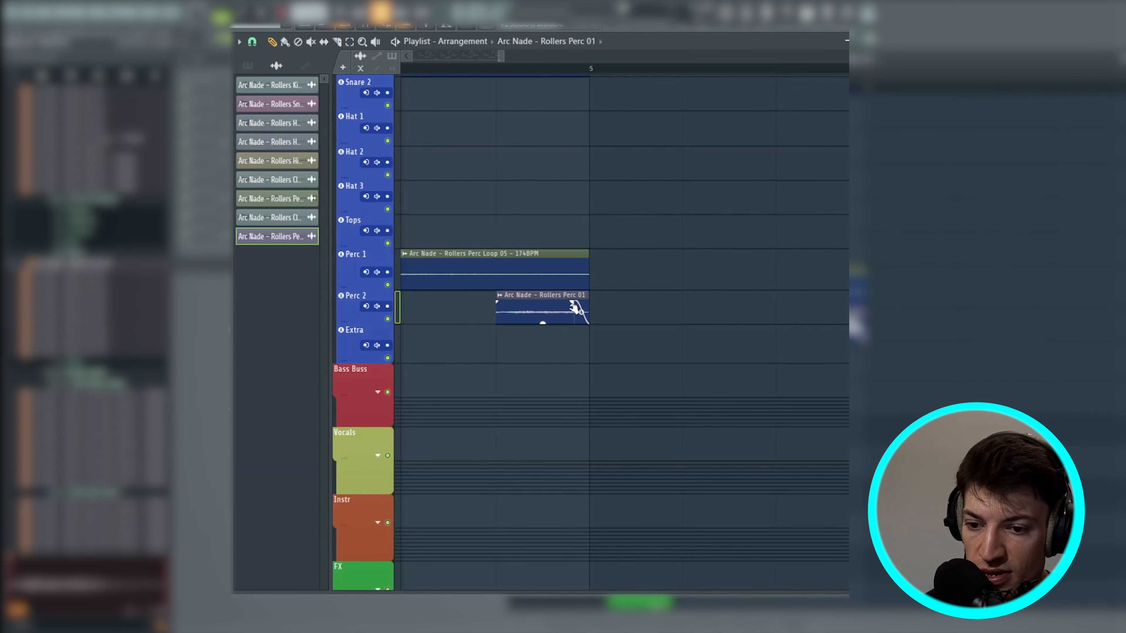
{"action": "scroll", "coordinate": [541, 73], "scroll_direction": "down", "scroll_amount": 10}
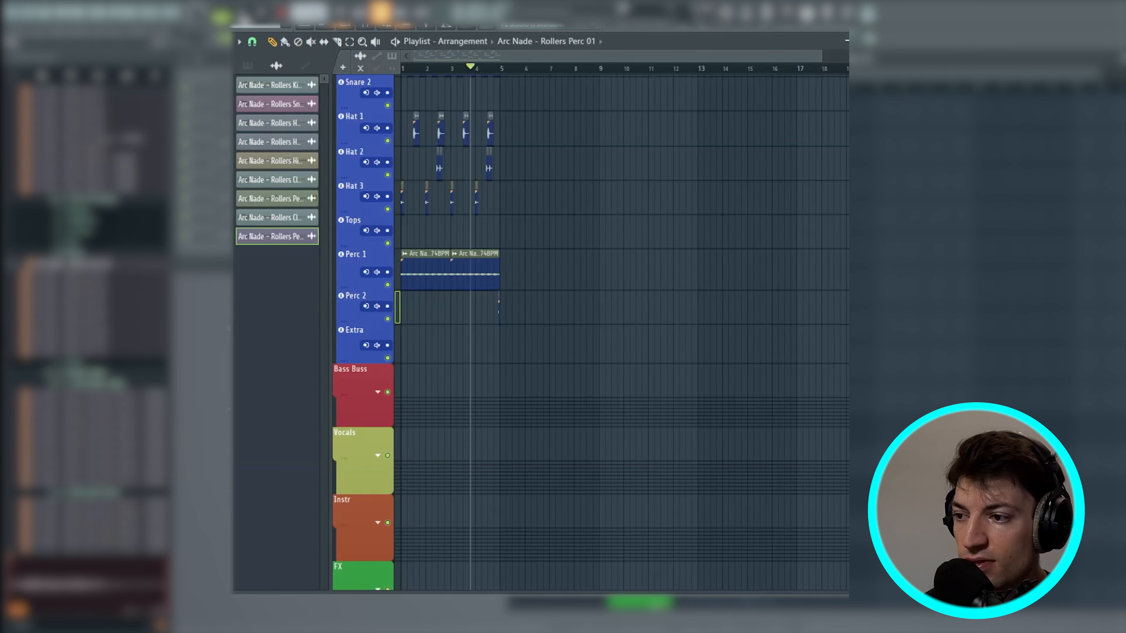
{"action": "key", "text": "space"}
{"action": "key", "text": "F9"}
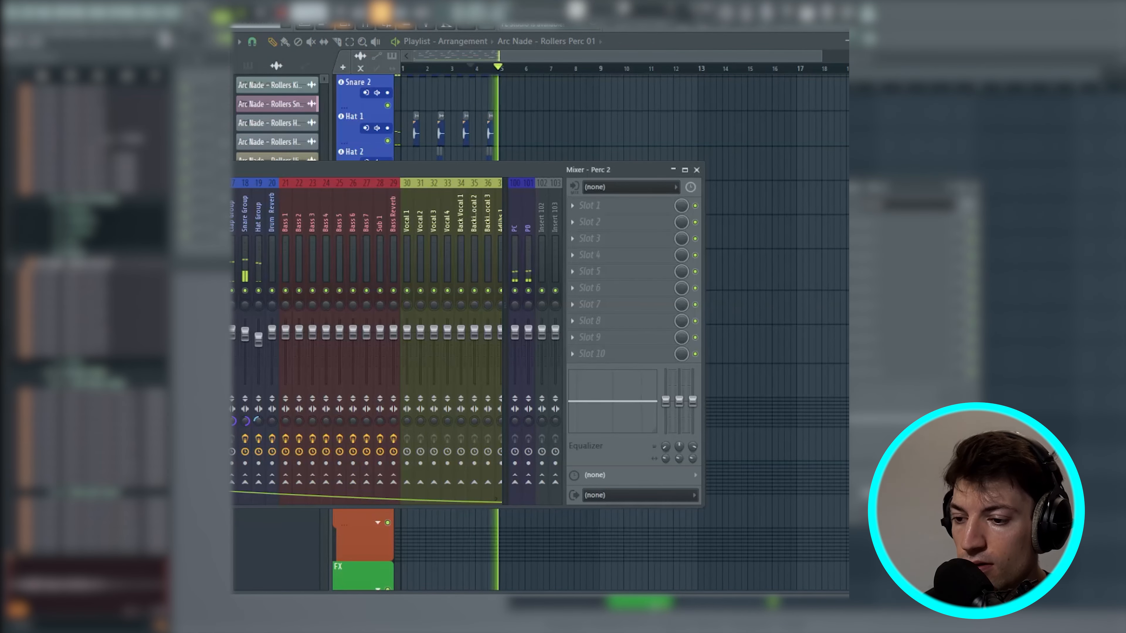
{"action": "key", "text": "F9"}
{"action": "key", "text": "space"}
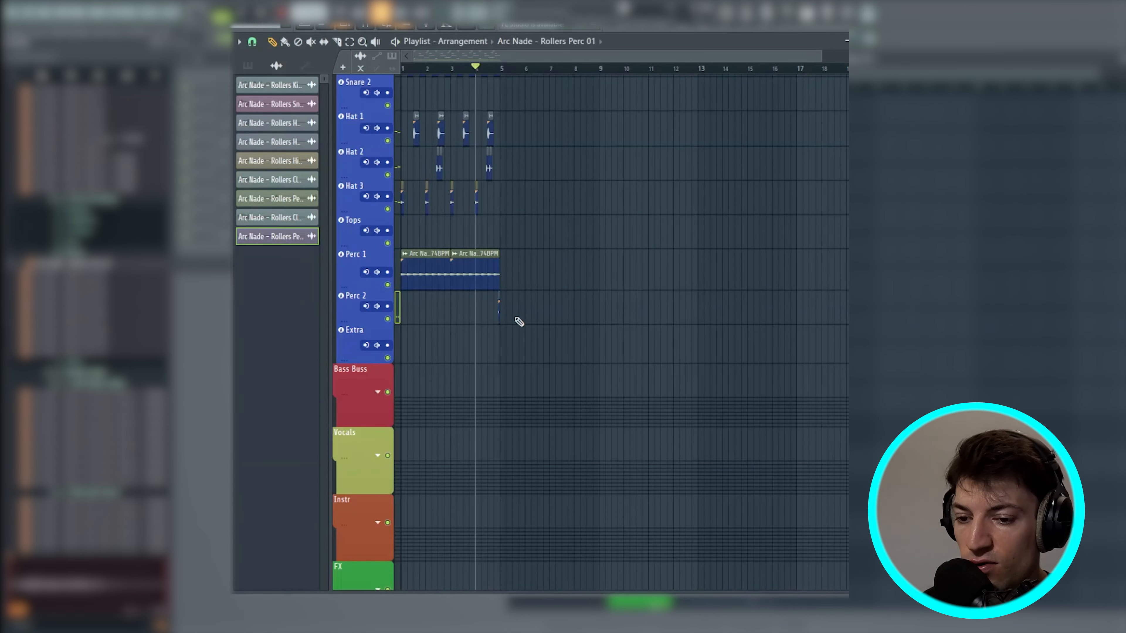
Change the playlist snap and duplicate the whole four-bar drum pattern into bars 5 to 8
{"action": "left_click", "coordinate": [252, 43]}
{"action": "left_click", "coordinate": [263, 227]}
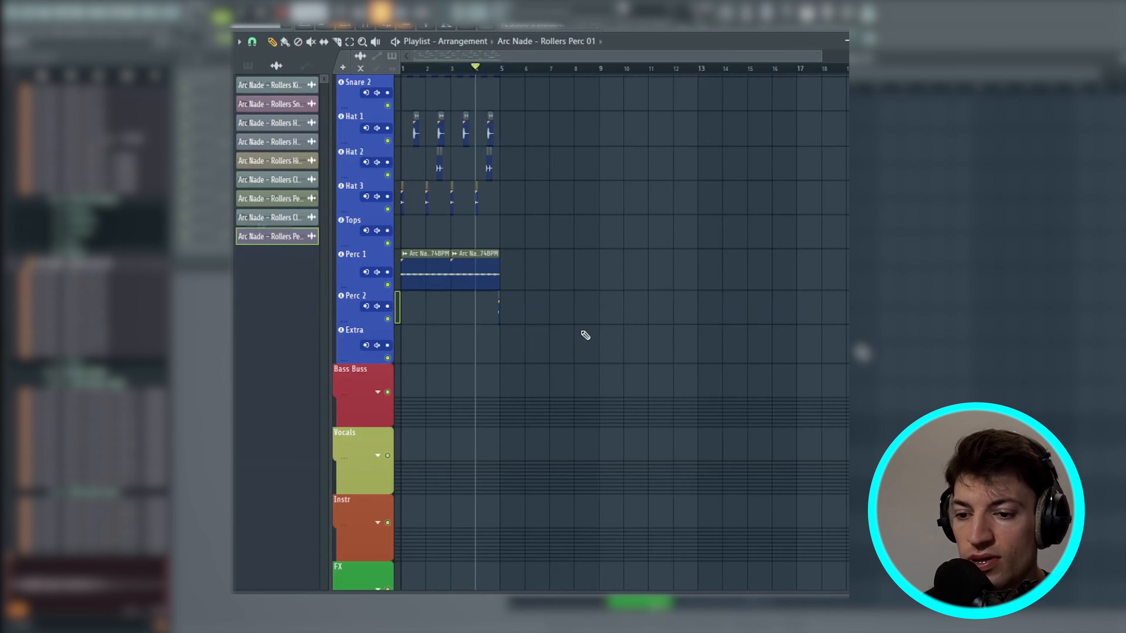
{"action": "left_click_drag", "start_coordinate": [626, 363], "coordinate": [400, 195]}
{"action": "scroll", "coordinate": [348, 111], "scroll_direction": "up", "scroll_amount": 8}
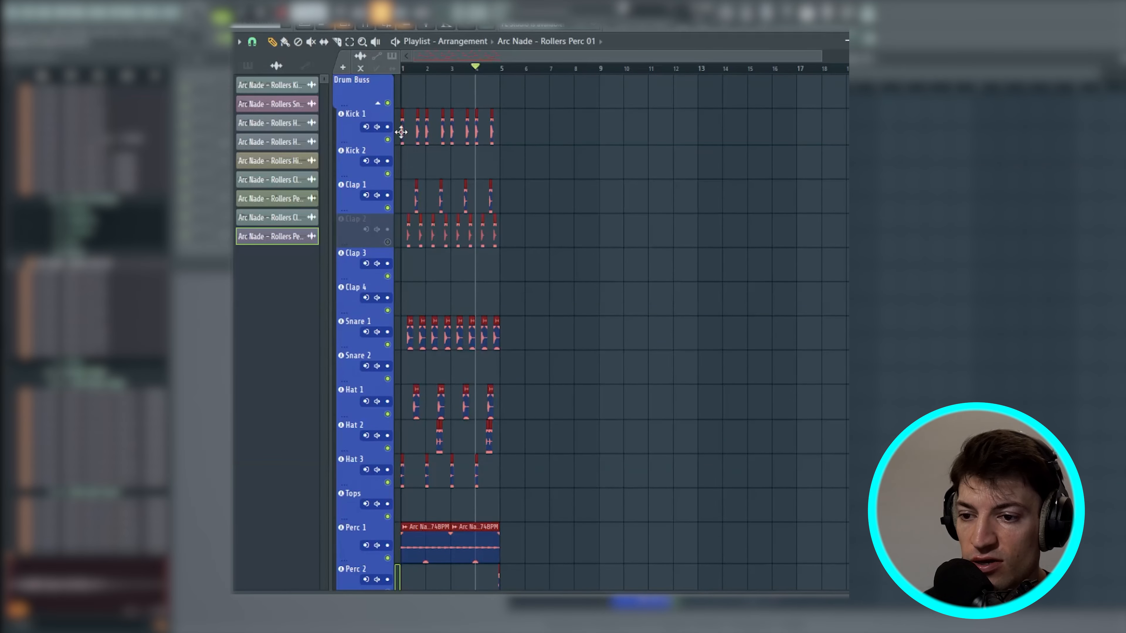
{"action": "key", "text": "ctrl+b"}
{"action": "scroll", "coordinate": [575, 374], "scroll_direction": "down", "scroll_amount": 4}
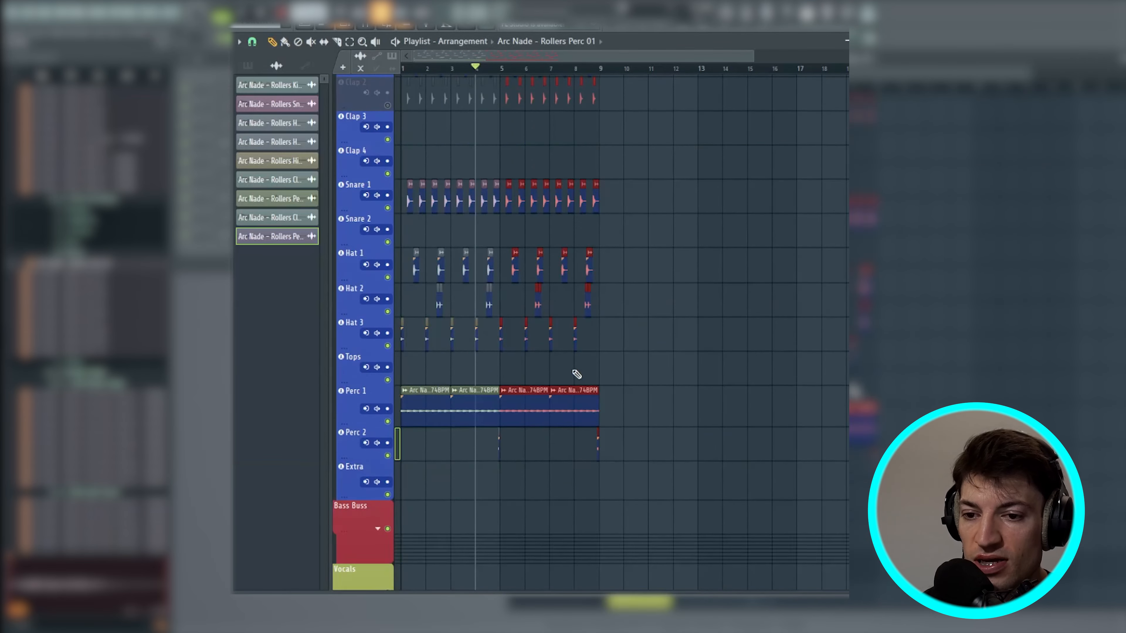
{"action": "scroll", "coordinate": [575, 373], "scroll_direction": "up", "scroll_amount": 4}
Set the loop range to bar 8 only and change the playlist snap for placing single hits
{"action": "left_click_drag", "start_coordinate": [550, 71], "coordinate": [600, 82]}
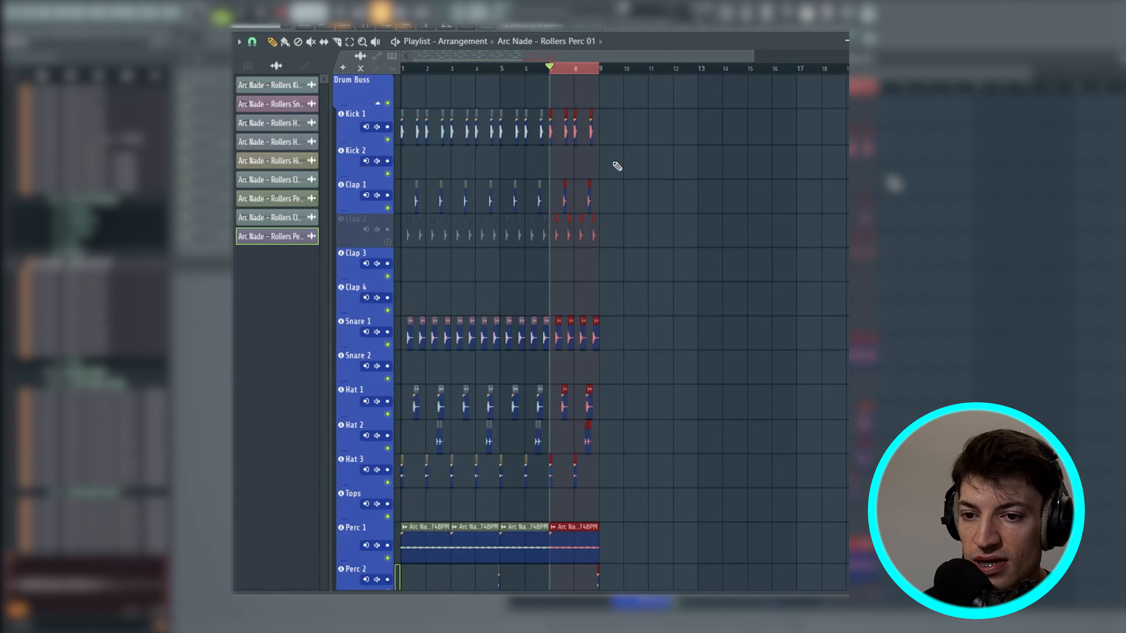
{"action": "scroll", "coordinate": [605, 310], "scroll_direction": "up", "scroll_amount": 5}
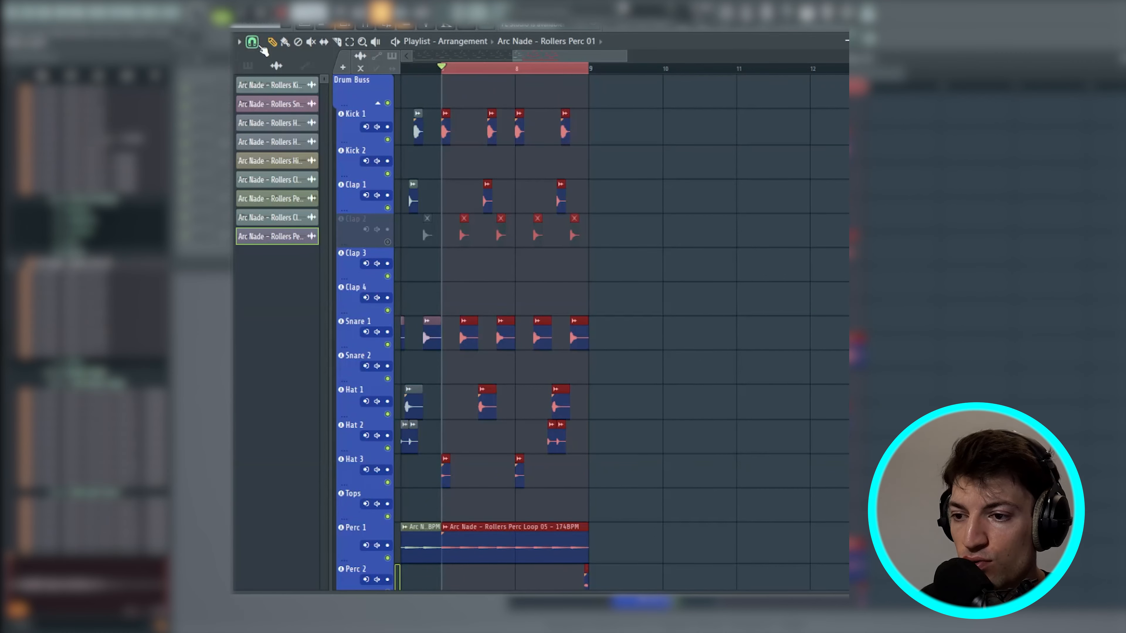
{"action": "left_click_drag", "start_coordinate": [520, 71], "coordinate": [583, 74]}
{"action": "scroll", "coordinate": [583, 75], "scroll_direction": "up", "scroll_amount": 3}
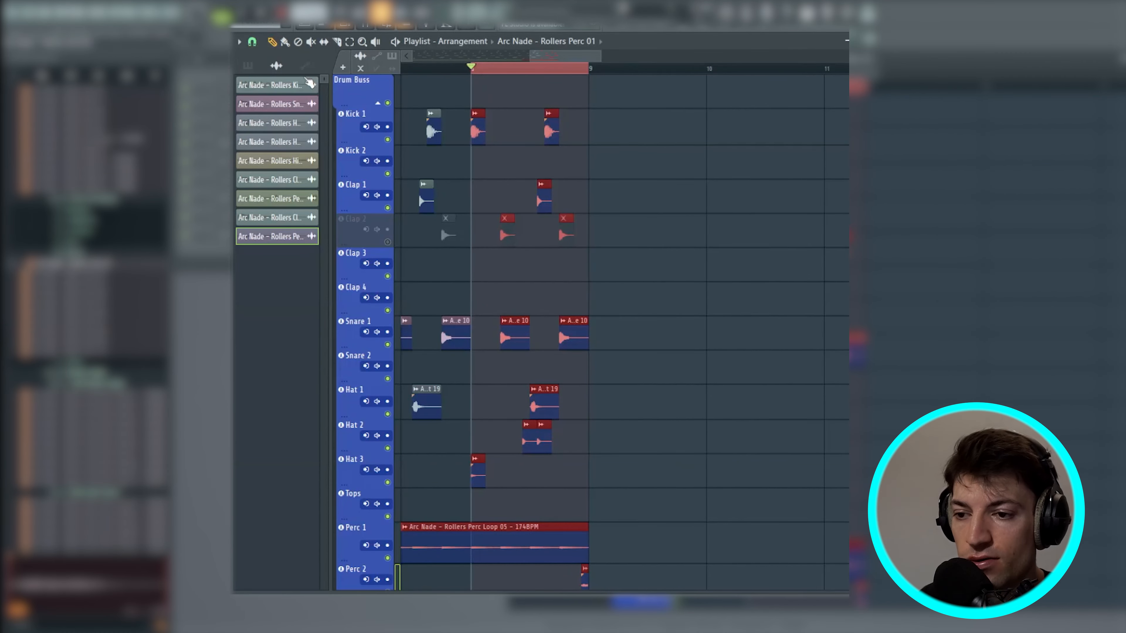
{"action": "left_click", "coordinate": [252, 41]}
{"action": "left_click", "coordinate": [268, 160]}
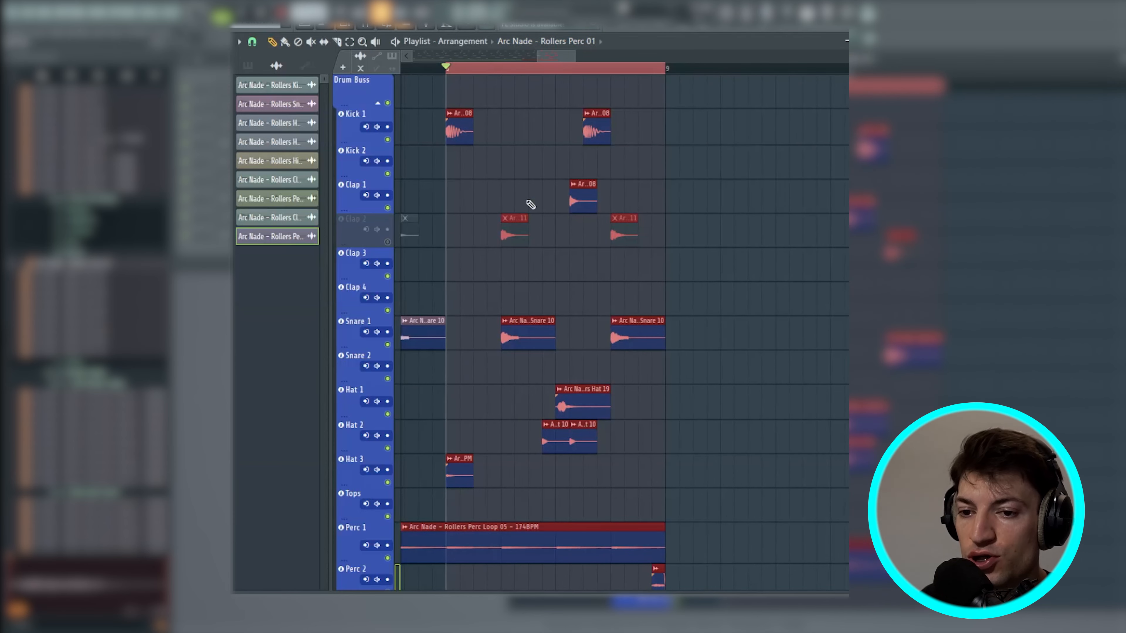
Add three extra Kick 08 hits around the existing ones in bar 8 of the Kick 1 track and play the bar
{"action": "left_click", "coordinate": [514, 185]}
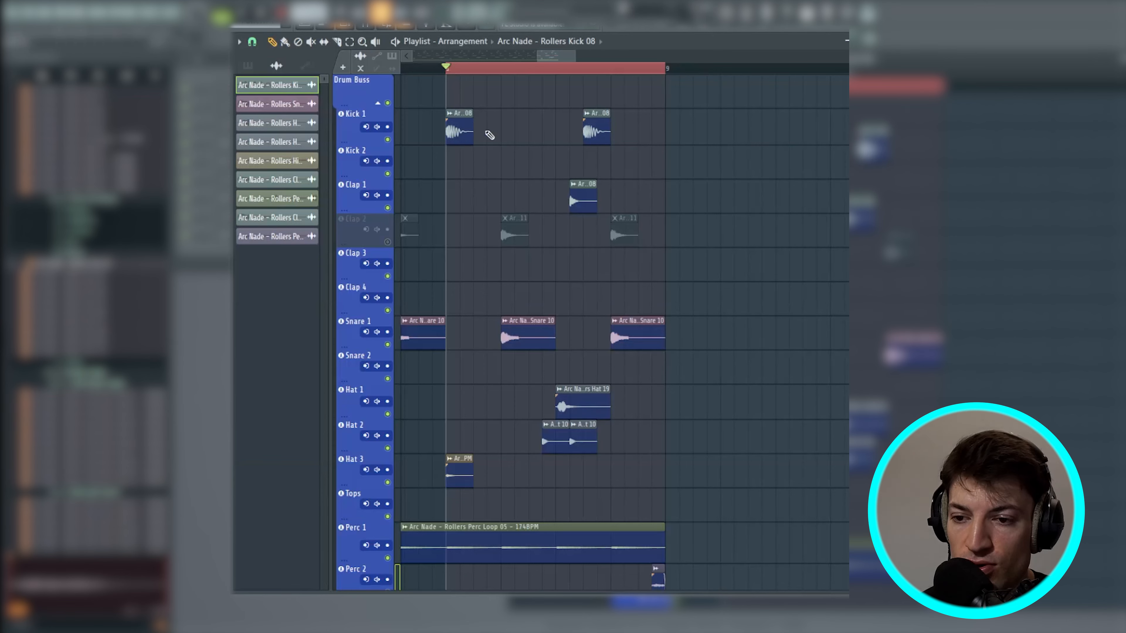
{"action": "left_click", "coordinate": [493, 133]}
{"action": "left_click", "coordinate": [548, 133]}
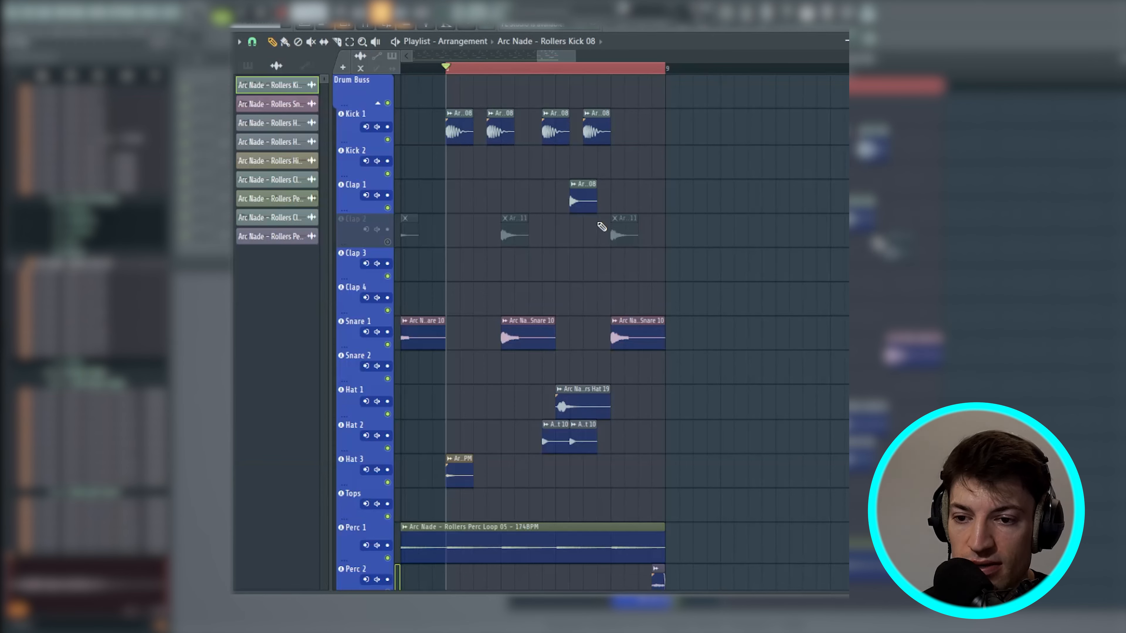
{"action": "left_click", "coordinate": [645, 133]}
{"action": "mouse_move", "coordinate": [555, 133]}
{"action": "left_mouse_down"}
{"action": "mouse_move", "coordinate": [541, 133]}
{"action": "mouse_move", "coordinate": [554, 133]}
{"action": "left_mouse_up"}
{"action": "key", "text": "space"}
{"action": "scroll", "coordinate": [560, 239], "scroll_direction": "down", "scroll_amount": 3}
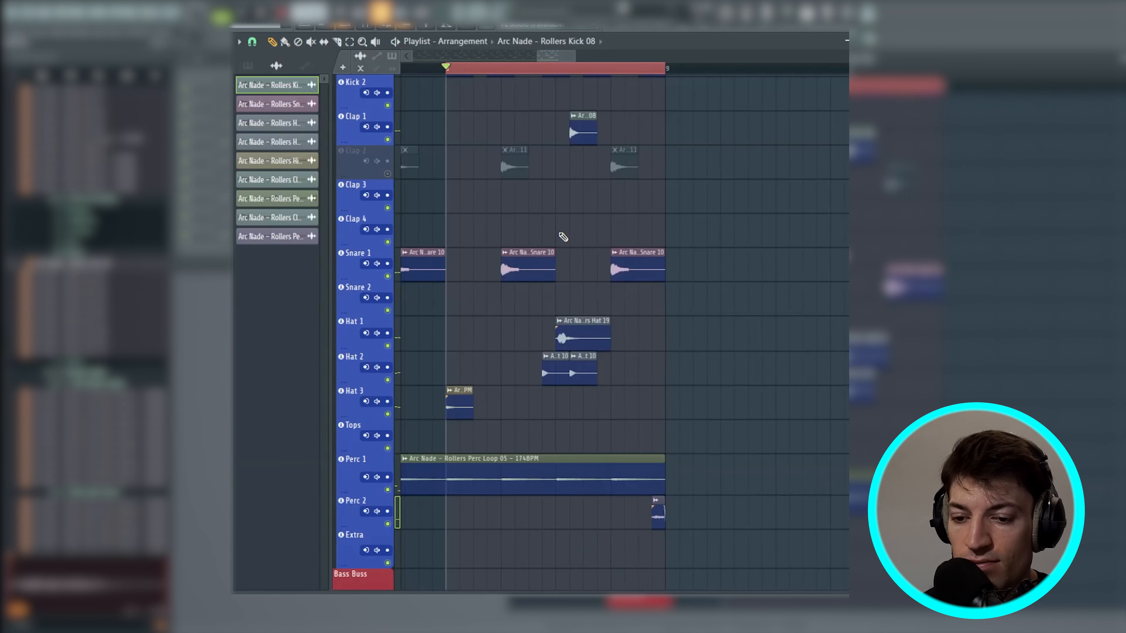
Add three more short Hat 10 hits to the second half of bar 8 on the Hat 2 track and play the fill
{"action": "scroll", "coordinate": [563, 237], "scroll_direction": "down", "scroll_amount": 3}
{"action": "scroll", "coordinate": [581, 221], "scroll_direction": "up", "scroll_amount": 5, "text": "ctrl"}
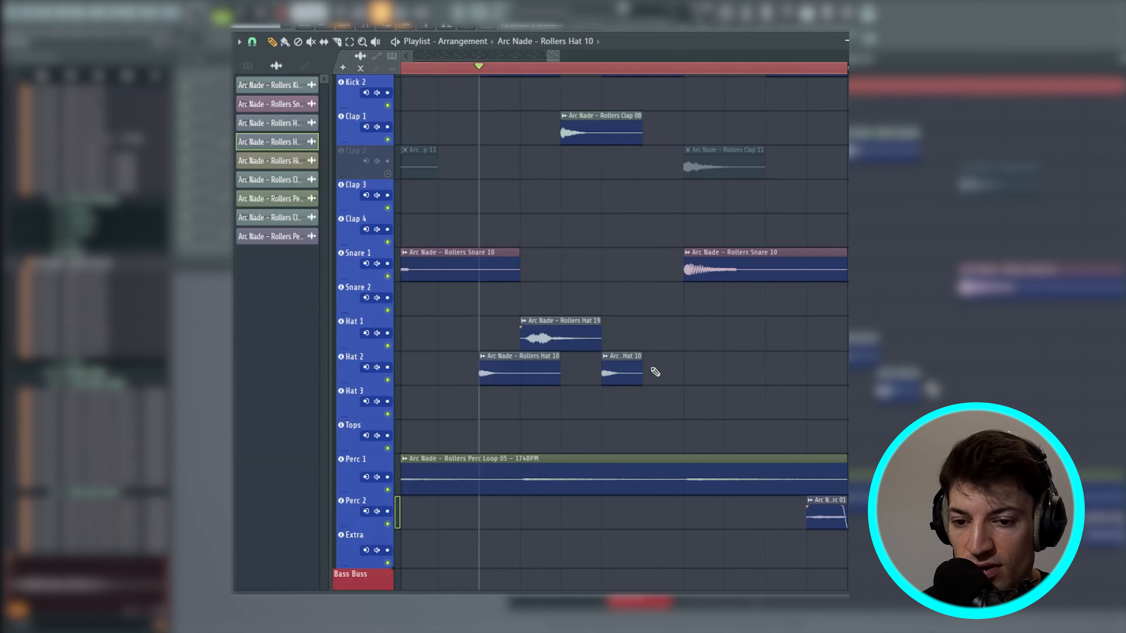
{"action": "left_click", "coordinate": [650, 372]}
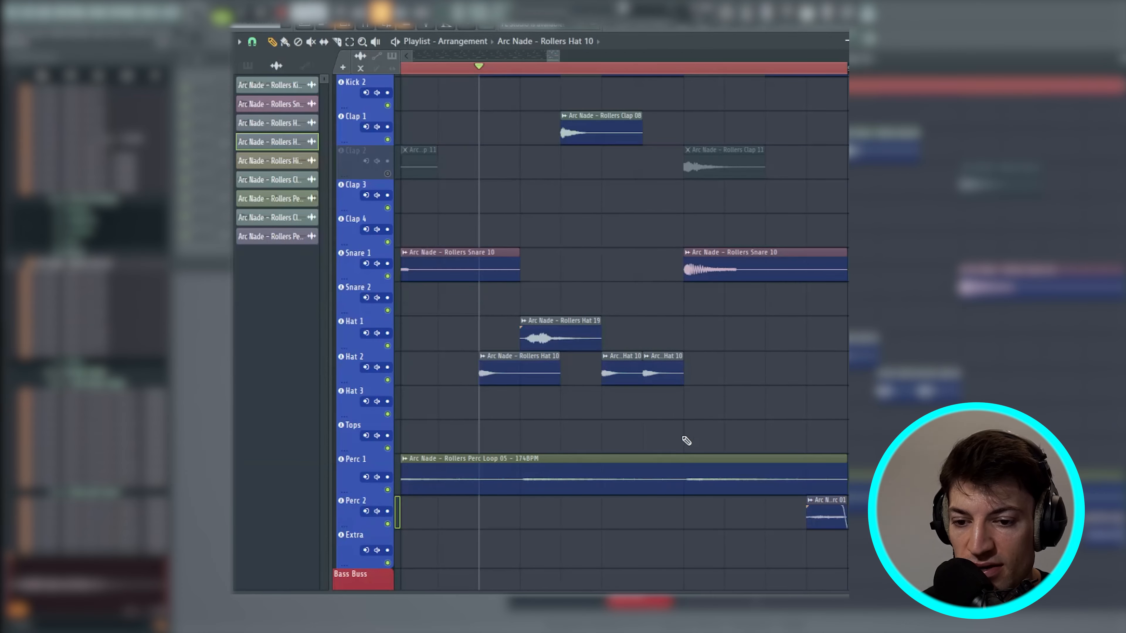
{"action": "left_click", "coordinate": [748, 376]}
{"action": "key", "text": "space"}
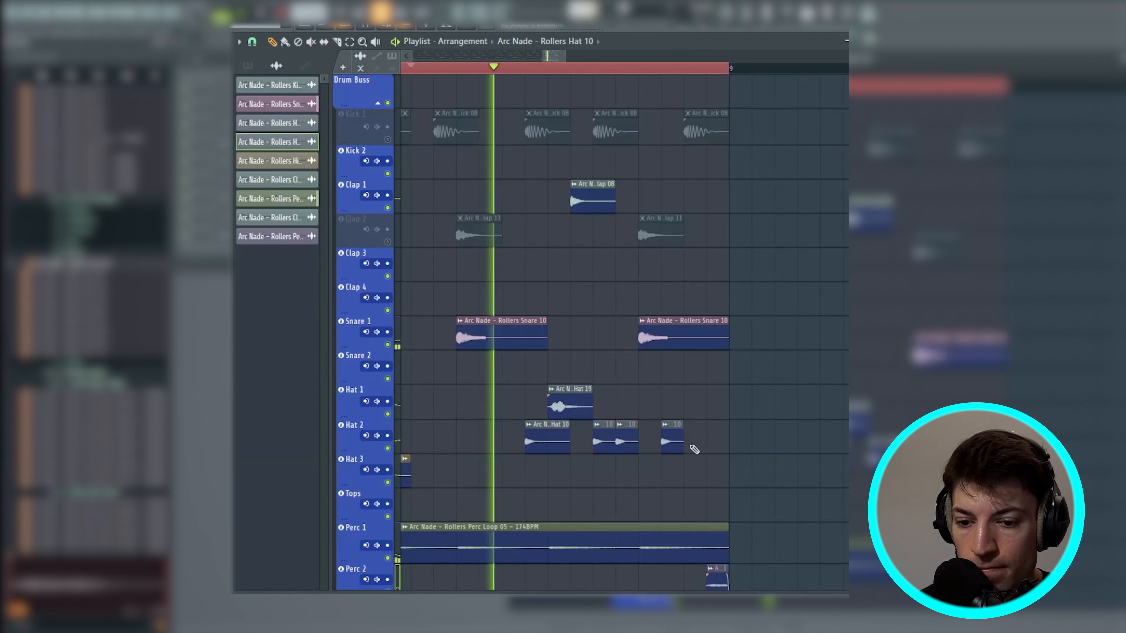
{"action": "left_click", "coordinate": [712, 448]}
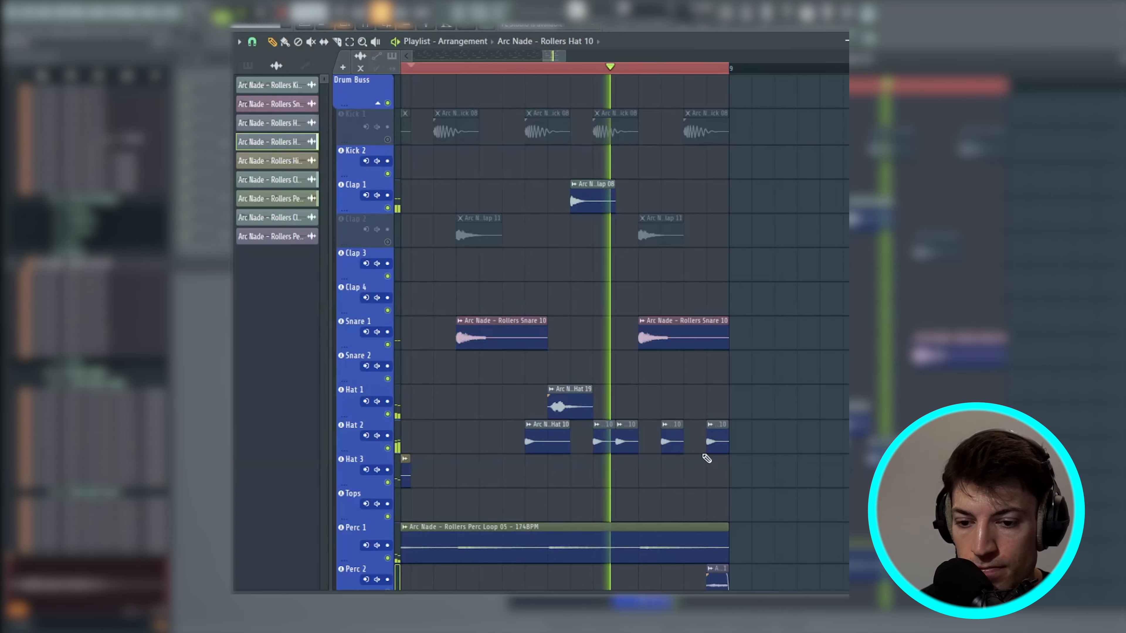
{"action": "scroll", "coordinate": [678, 440], "scroll_direction": "down", "scroll_amount": 1}
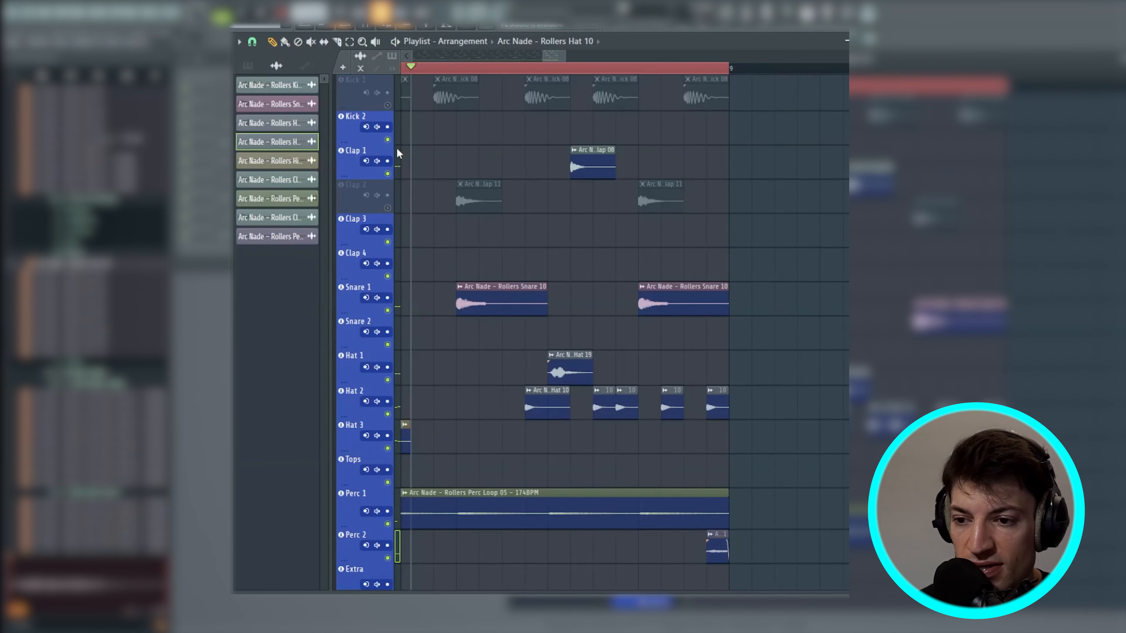
Unmute the Kick 1 track, play bar 8 and delete the last Hat 10 hit on the Hat 2 track
{"action": "left_click", "coordinate": [388, 107]}
{"action": "key", "text": "space"}
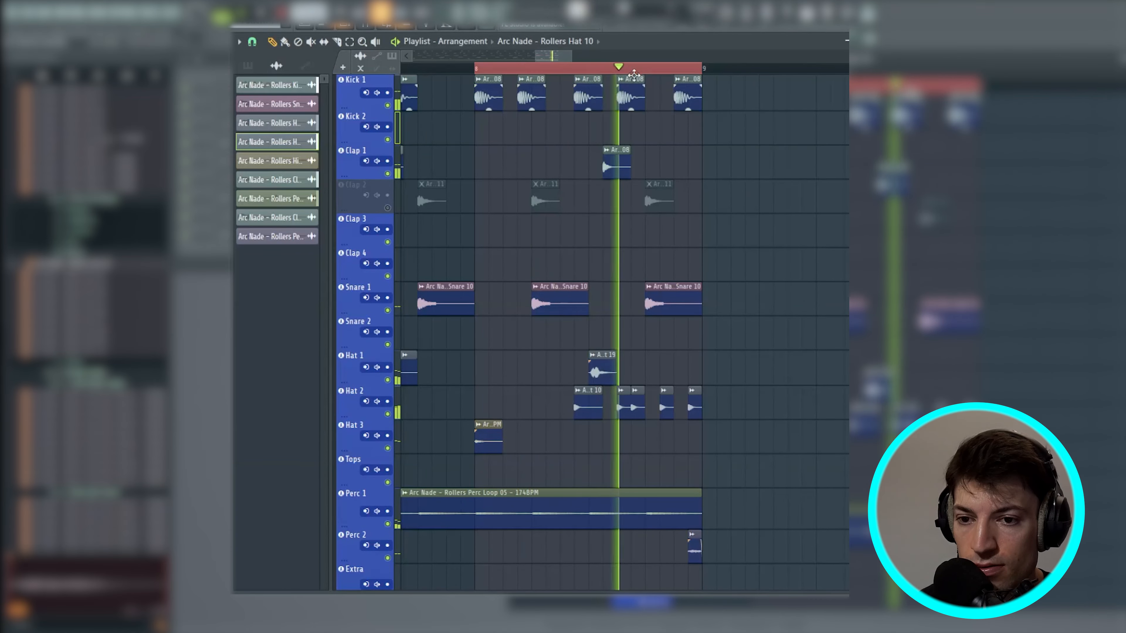
{"action": "scroll", "coordinate": [638, 111], "scroll_direction": "up", "scroll_amount": 1}
{"action": "key", "text": "space"}
{"action": "right_click", "coordinate": [701, 439]}
{"action": "key", "text": "space"}
{"action": "scroll", "coordinate": [646, 307], "scroll_direction": "down", "scroll_amount": 5}
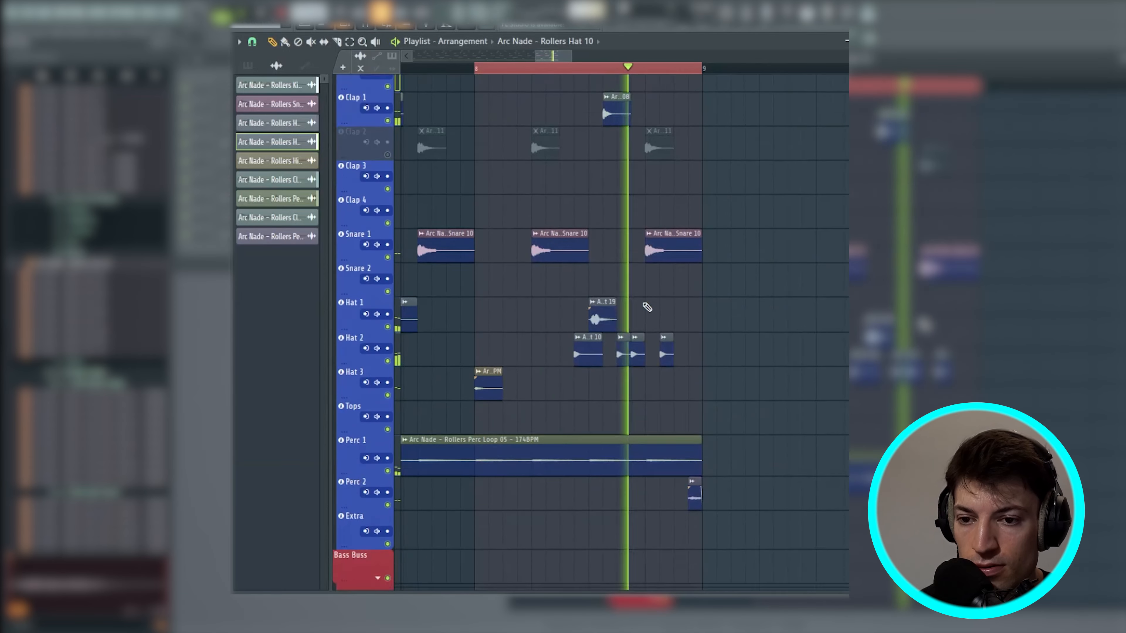
{"action": "key", "text": "space"}
Mute the Clap 2 track in the playlist
{"action": "scroll", "coordinate": [615, 295], "scroll_direction": "up", "scroll_amount": 3}
{"action": "scroll", "coordinate": [522, 71], "scroll_direction": "down", "scroll_amount": 2}
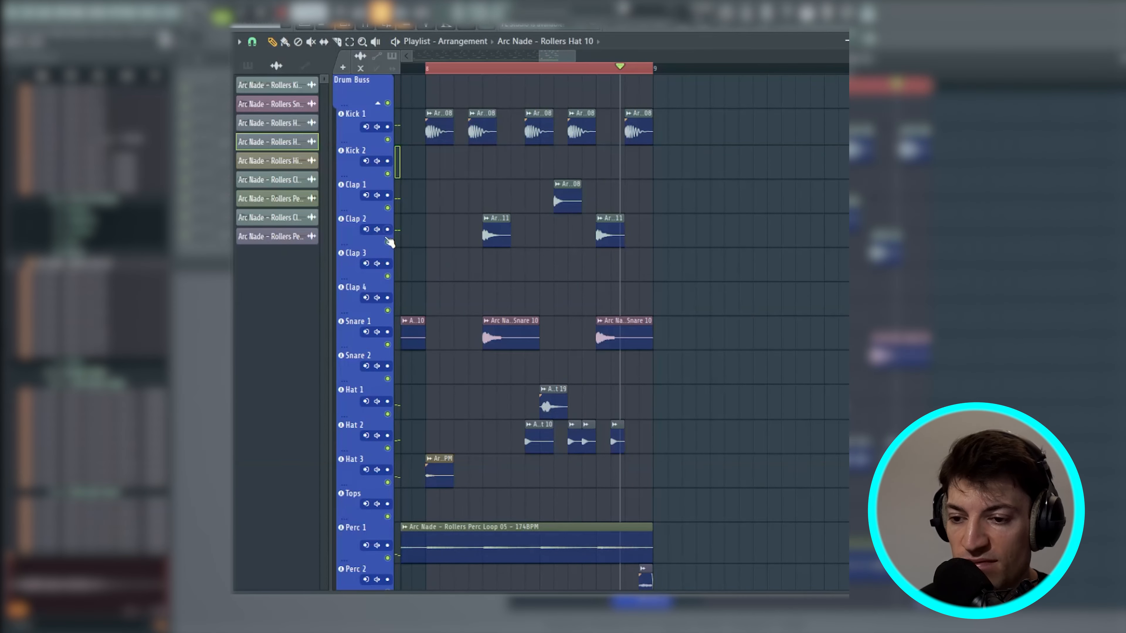
{"action": "left_click", "coordinate": [387, 242]}
Change the playlist snap, select bars 1 to 8 as the loop range and play the full eight-bar arrangement
{"action": "left_click_drag", "start_coordinate": [540, 54], "coordinate": [413, 54]}
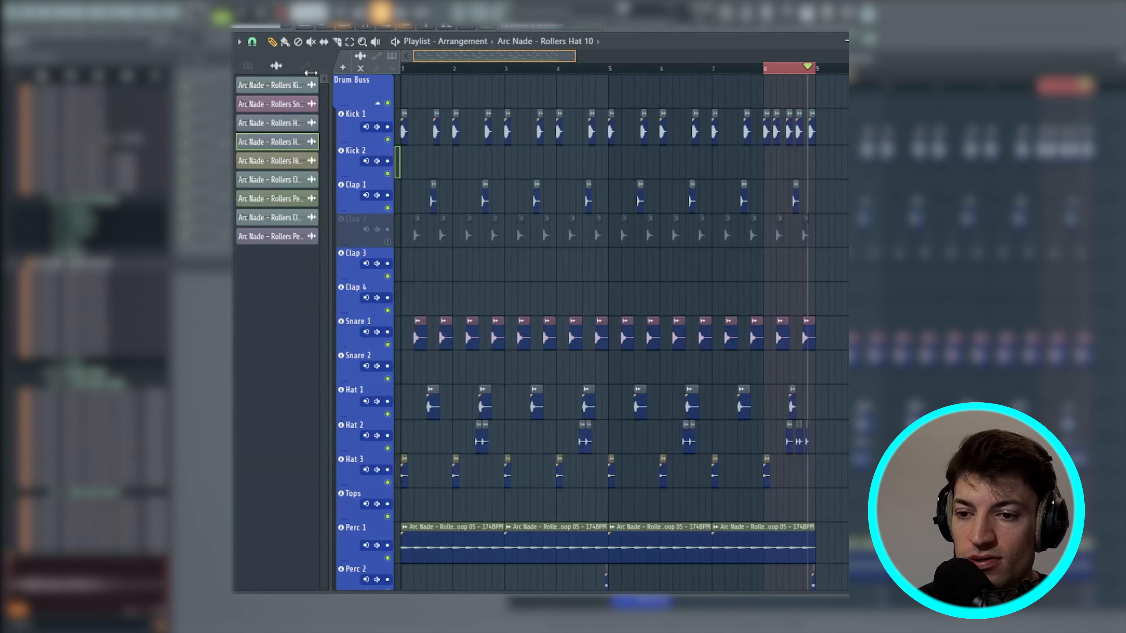
{"action": "left_click", "coordinate": [251, 45]}
{"action": "left_click", "coordinate": [261, 226]}
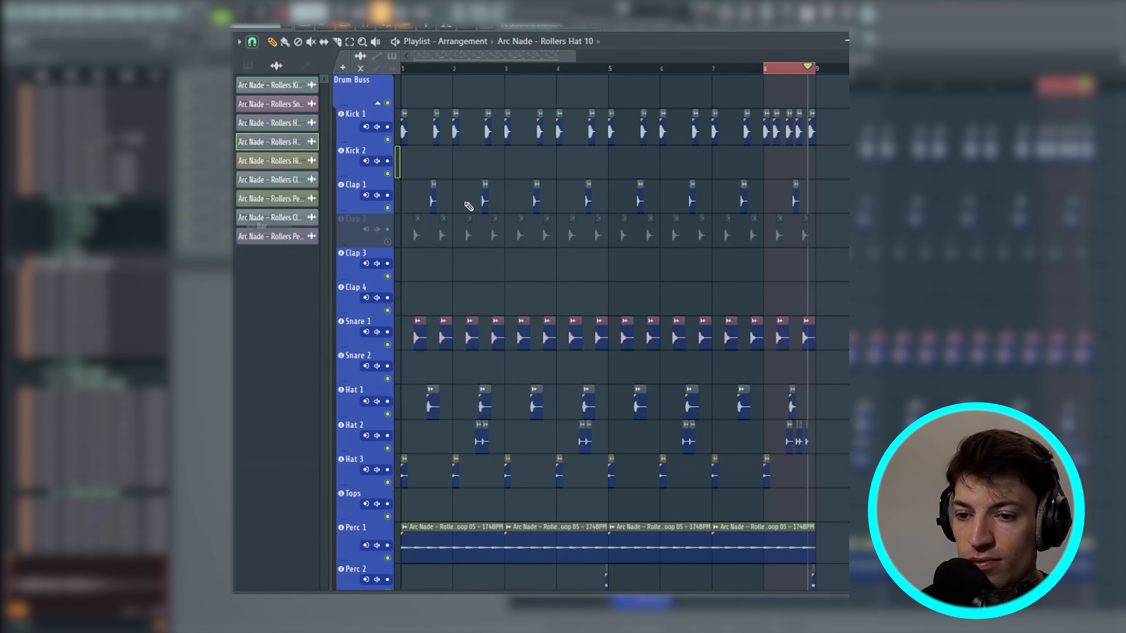
{"action": "left_click_drag", "start_coordinate": [810, 70], "coordinate": [324, 116], "text": "ctrl"}
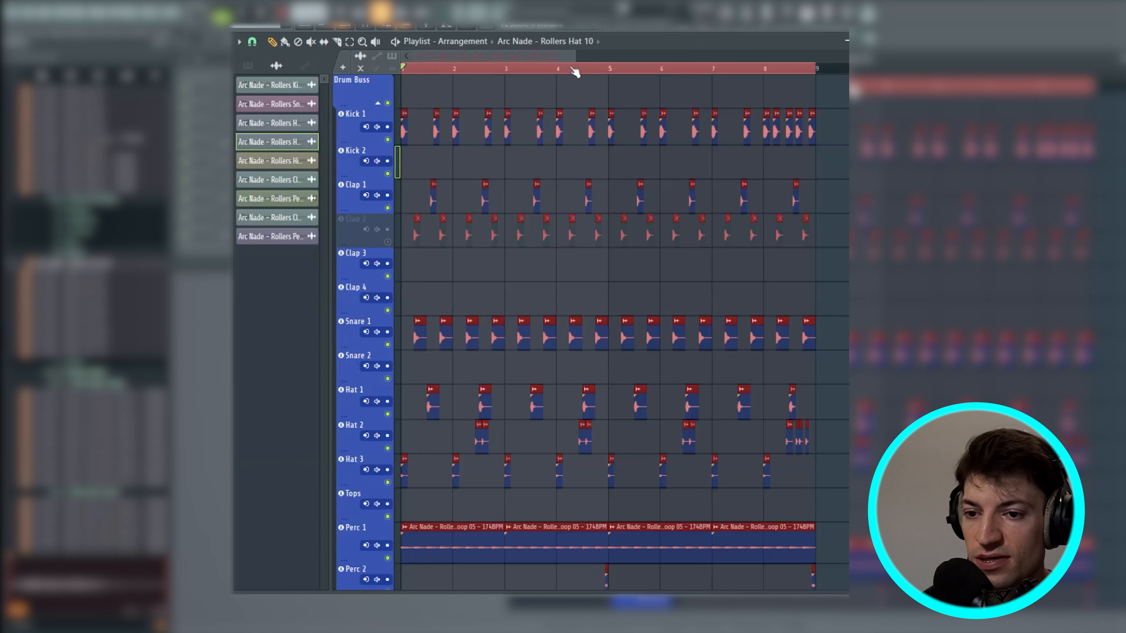
{"action": "left_click_drag", "start_coordinate": [575, 56], "coordinate": [589, 56]}
{"action": "key", "text": "space"}
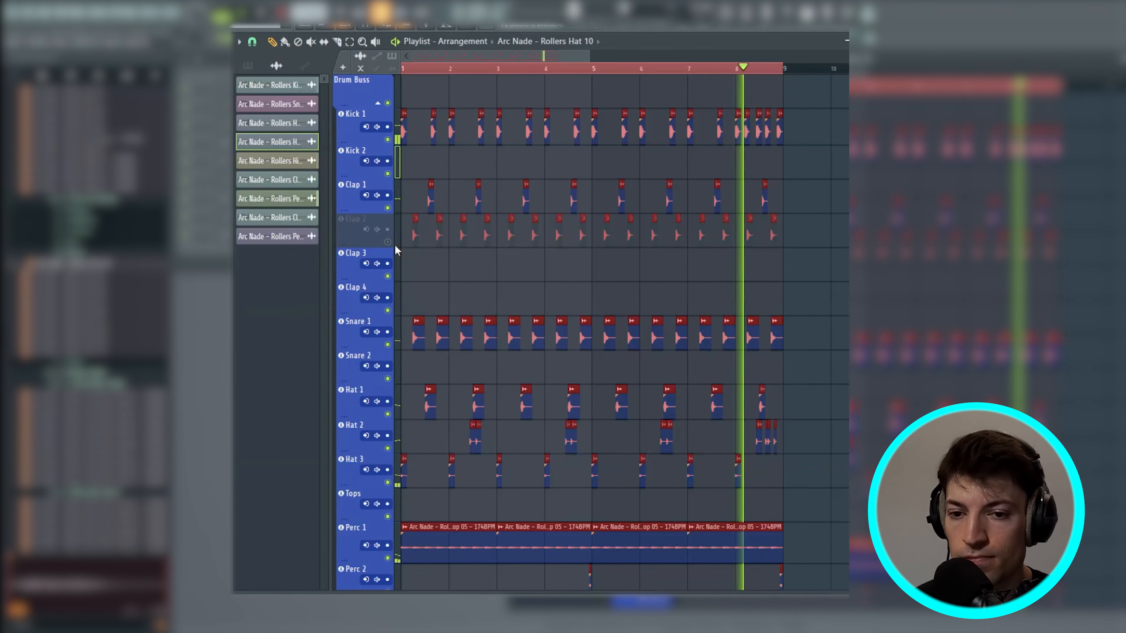
Mute the Snare 1 track in the playlist
{"action": "scroll", "coordinate": [395, 245], "scroll_direction": "down", "scroll_amount": 1}
{"action": "left_click", "coordinate": [387, 310]}
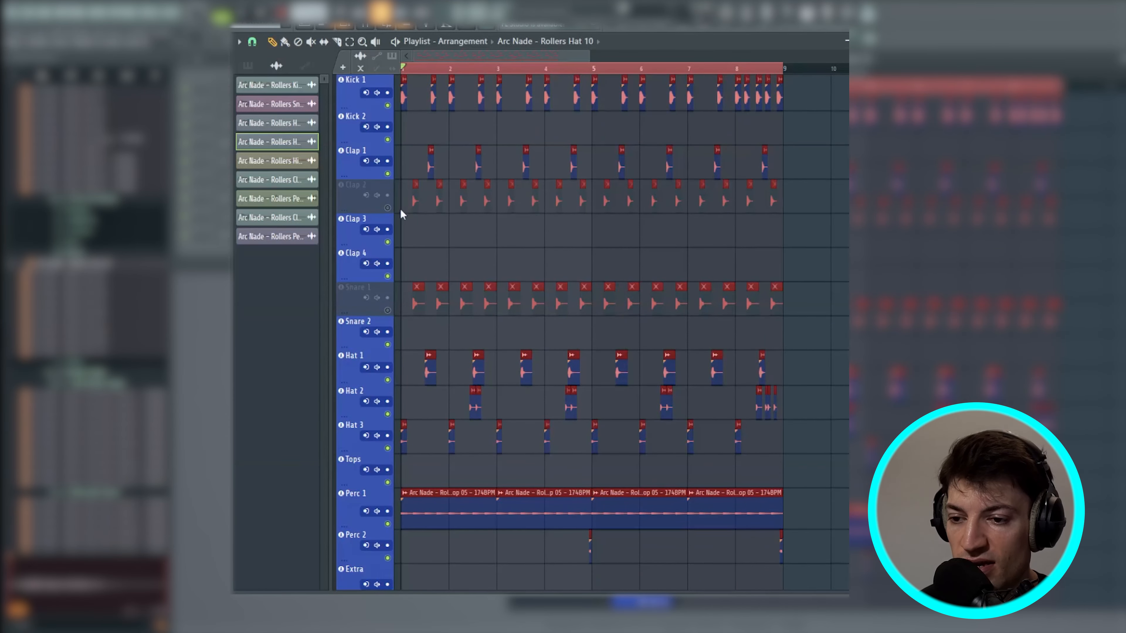
Unmute the Snare 1 track in the playlist and open the mixer on the Drum Reverb track
{"action": "left_click", "coordinate": [388, 207]}
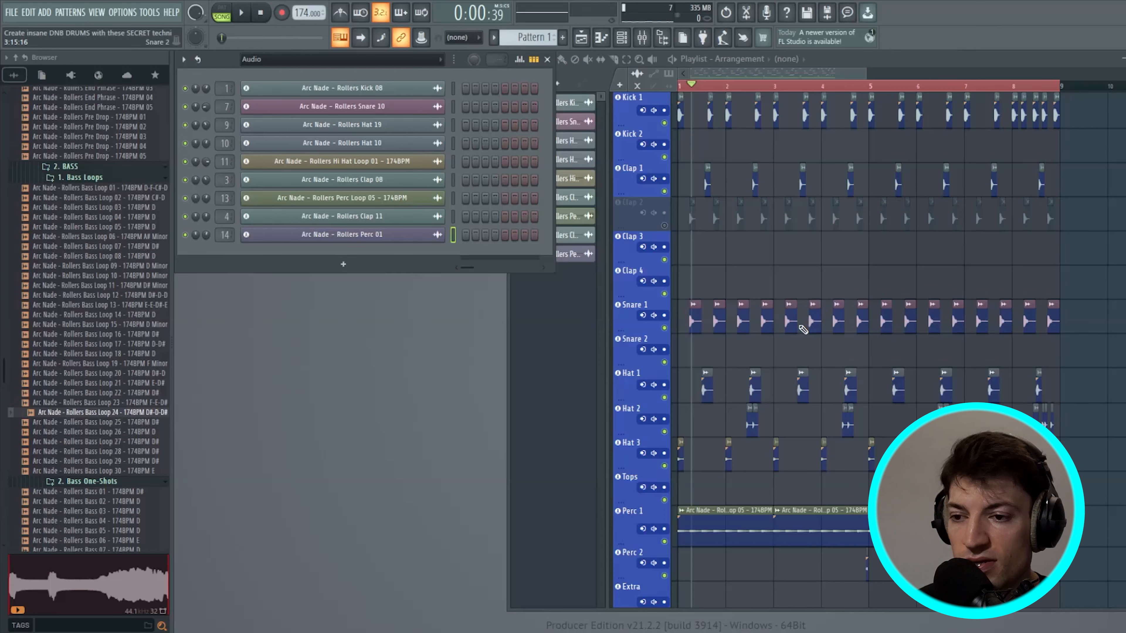
{"action": "left_click", "coordinate": [641, 38]}
{"action": "scroll", "coordinate": [675, 268], "scroll_direction": "right", "scroll_amount": 5}
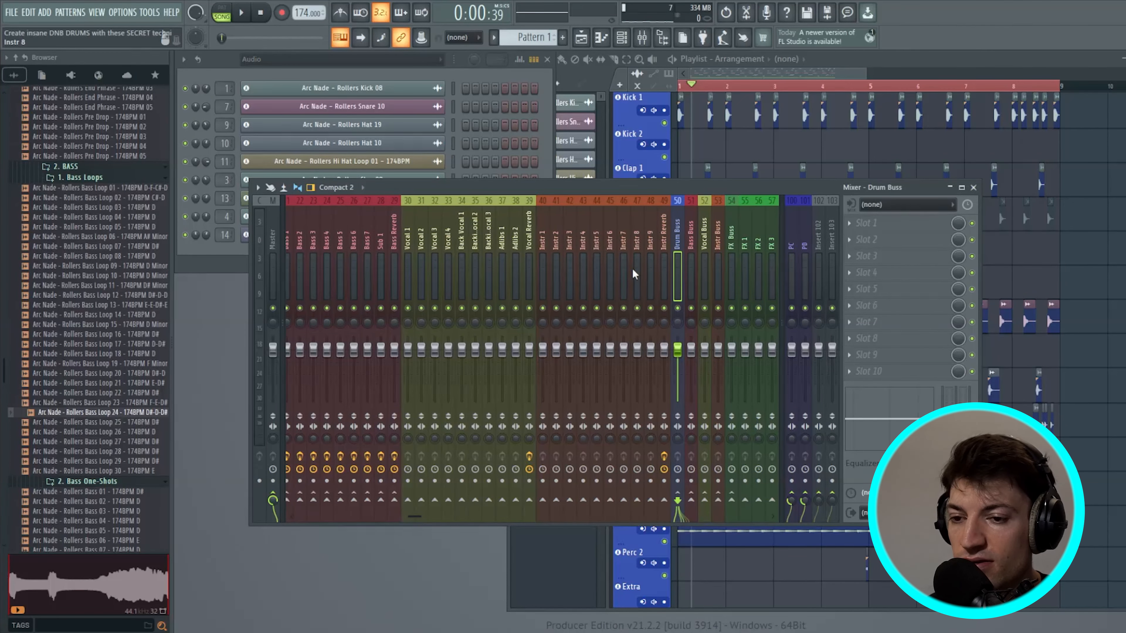
{"action": "scroll", "coordinate": [632, 269], "scroll_direction": "left", "scroll_amount": 5}
{"action": "left_click", "coordinate": [543, 273]}
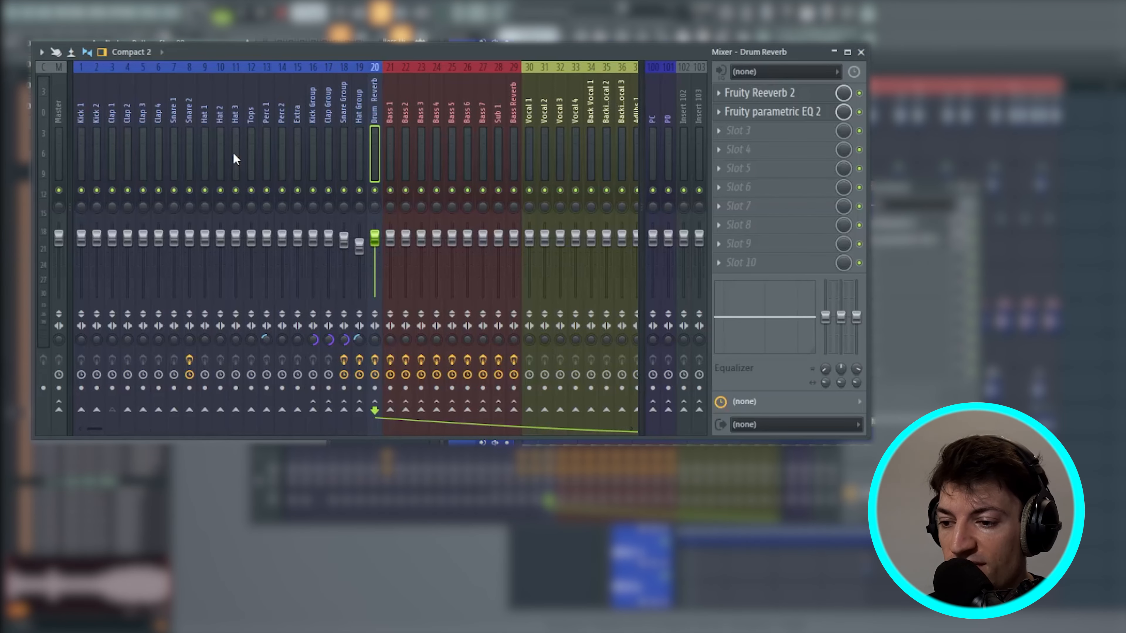
Send the Hat 3 and Perc 1 mixer tracks to the Drum Reverb track
{"action": "left_click", "coordinate": [201, 150]}
{"action": "left_click", "coordinate": [236, 149]}
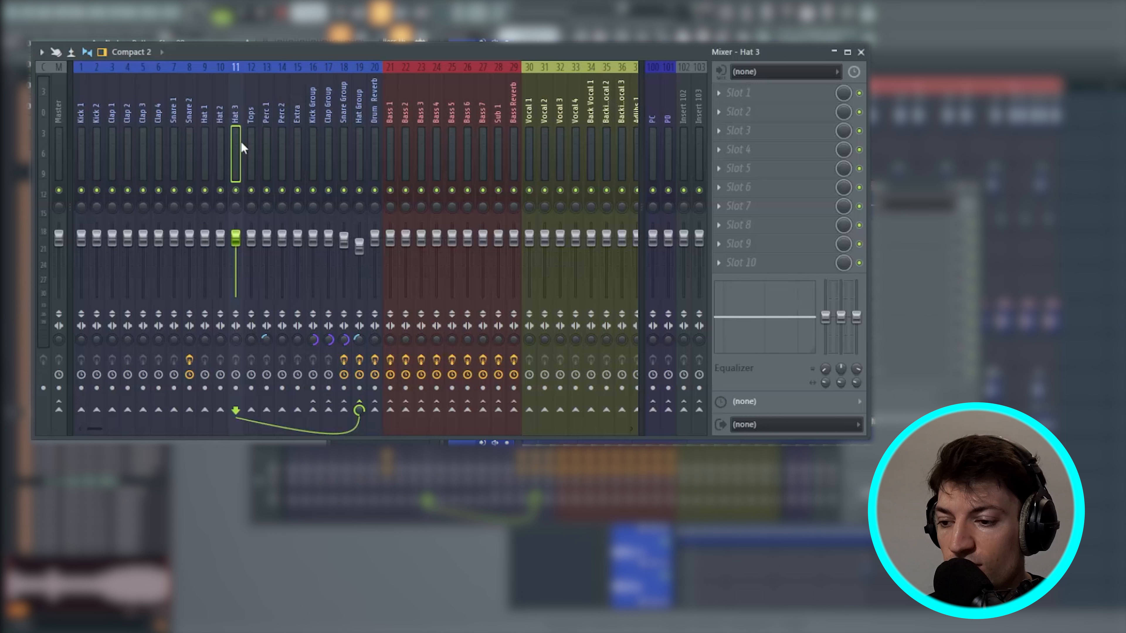
{"action": "left_click", "coordinate": [376, 412]}
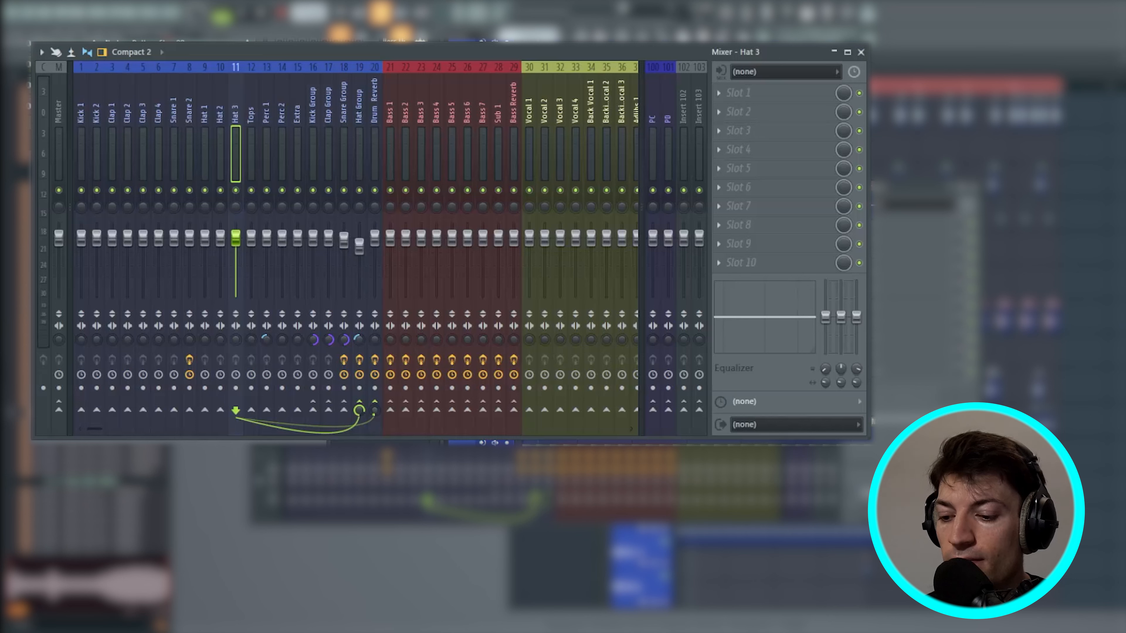
{"action": "left_click", "coordinate": [375, 411]}
{"action": "left_click", "coordinate": [267, 139]}
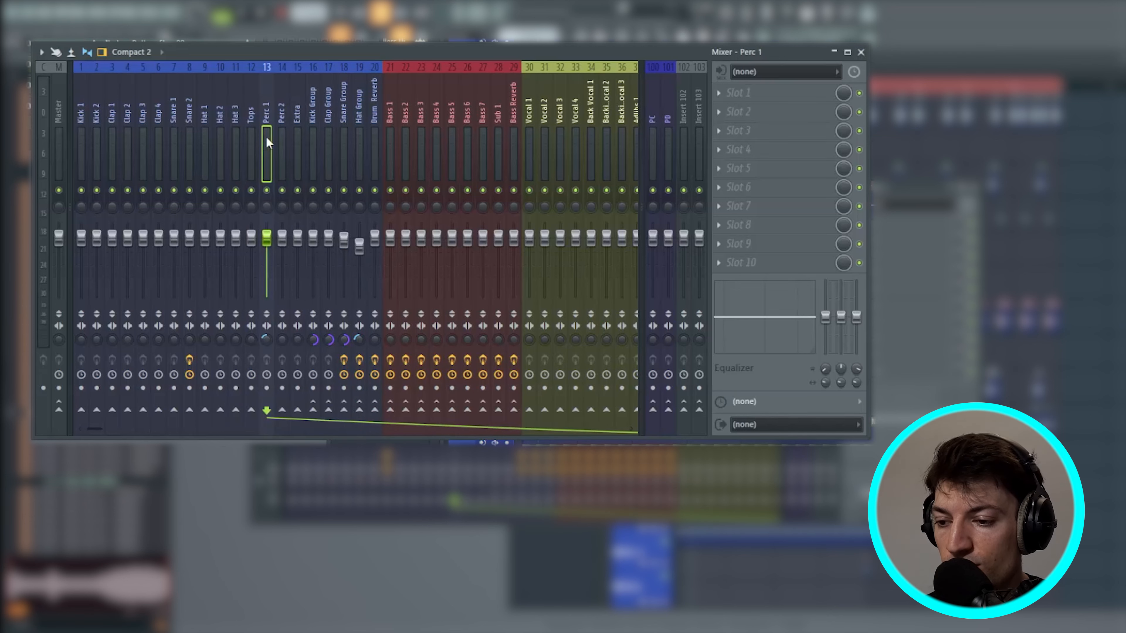
{"action": "left_click", "coordinate": [375, 411]}
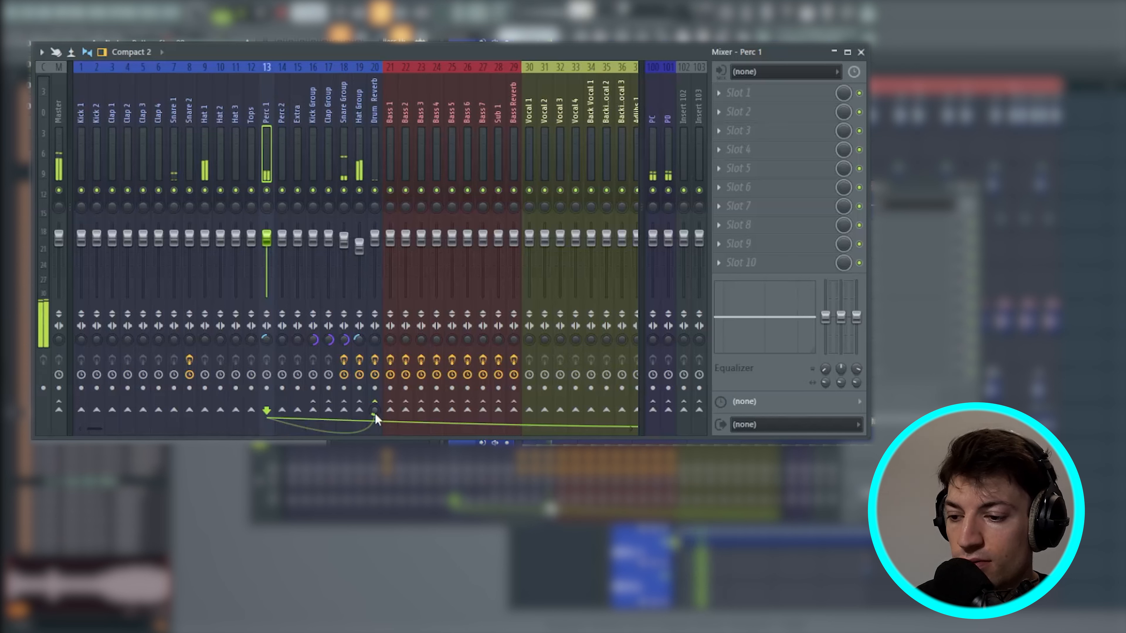
Send the Hat 1 mixer track to the Drum Reverb track
{"action": "left_click", "coordinate": [203, 158]}
{"action": "left_click", "coordinate": [374, 410]}
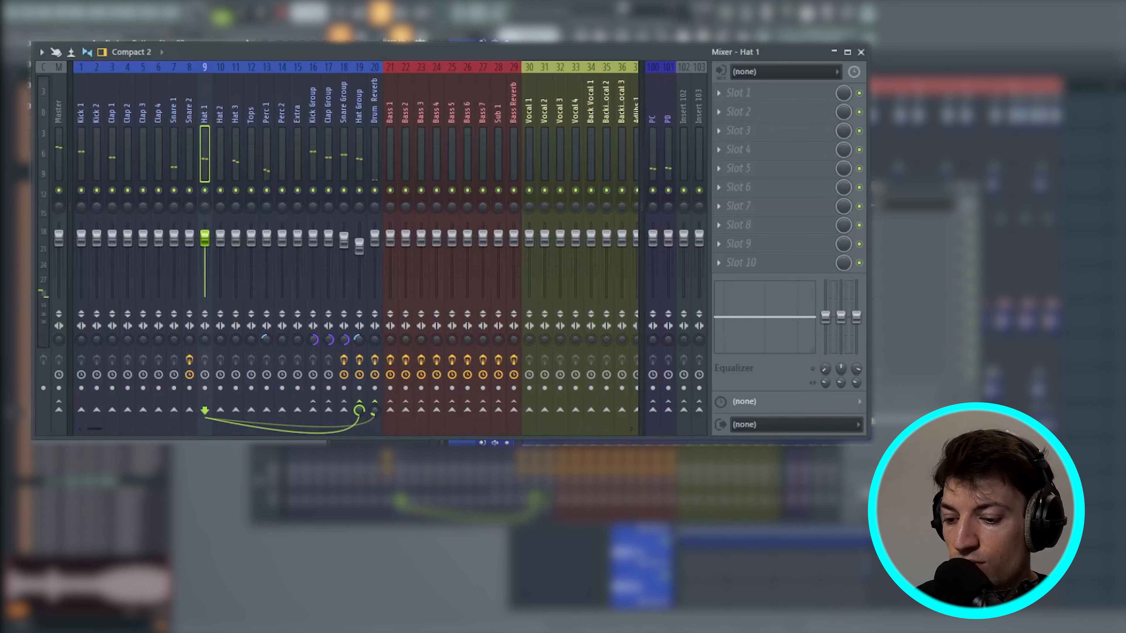
{"action": "key", "text": "Right"}
{"action": "left_click", "coordinate": [375, 411]}
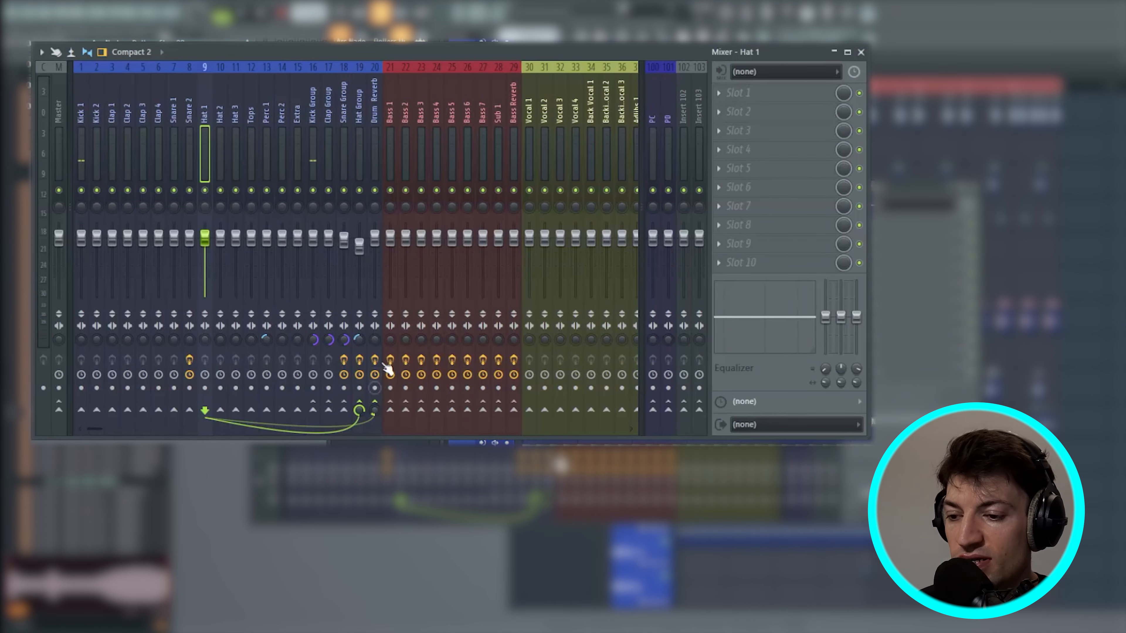
Check the routing of the hat, Extra and Drum Reverb tracks, and play the beat while watching the Drum Buss meter
{"action": "left_click", "coordinate": [221, 156]}
{"action": "left_click", "coordinate": [234, 157]}
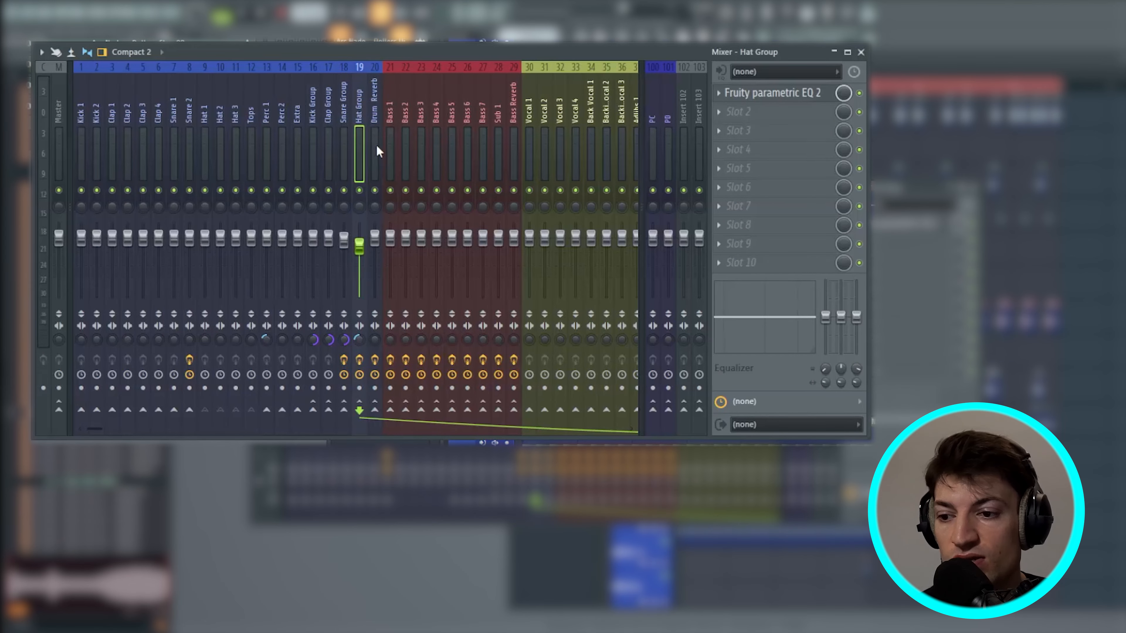
{"action": "left_click", "coordinate": [376, 145]}
{"action": "left_click", "coordinate": [299, 151]}
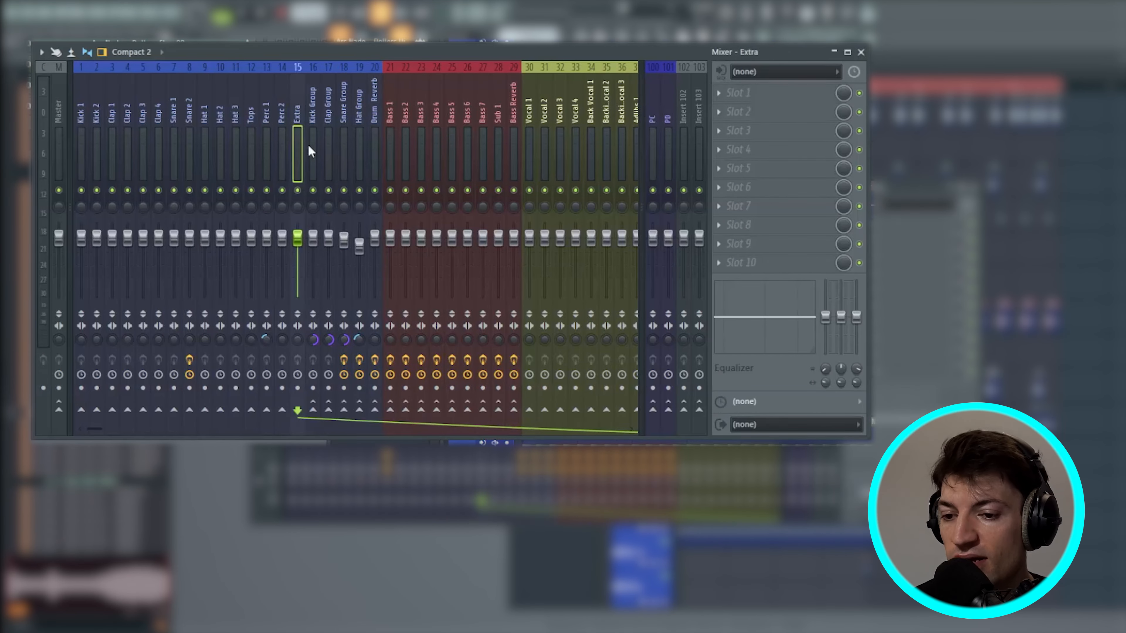
{"action": "left_click_drag", "start_coordinate": [309, 147], "coordinate": [203, 149]}
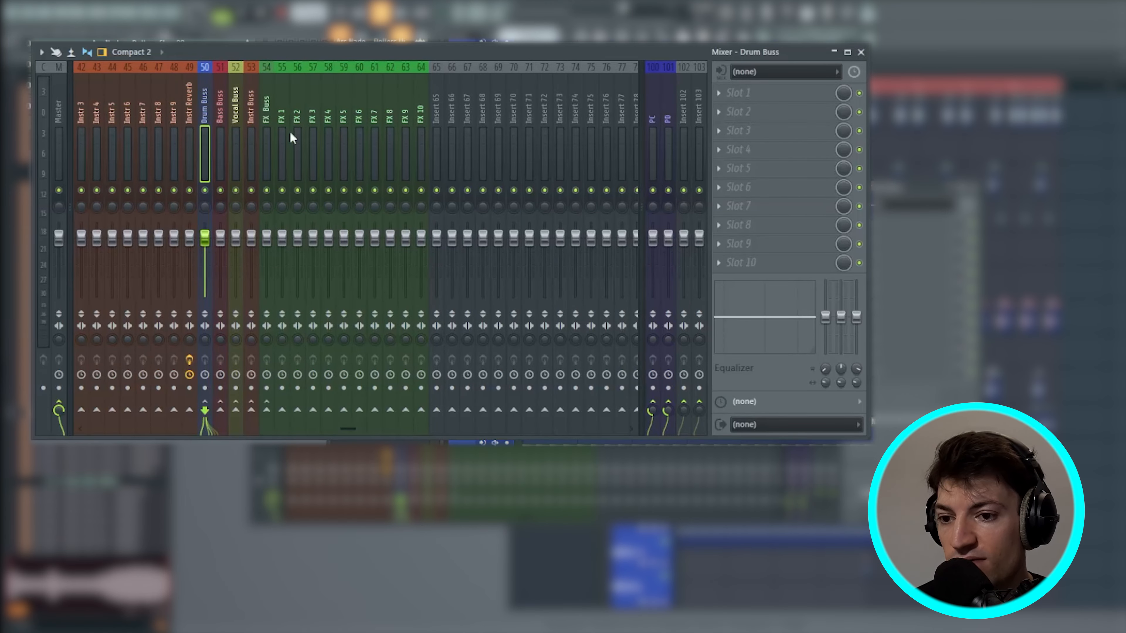
{"action": "key", "text": "space"}
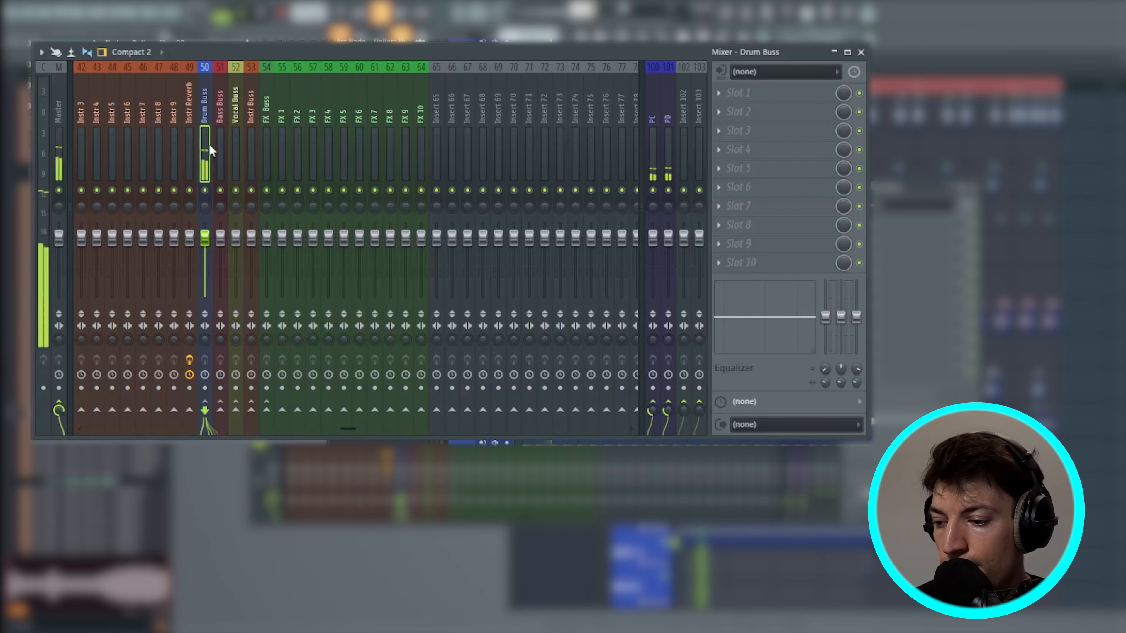
{"action": "key", "text": "space"}
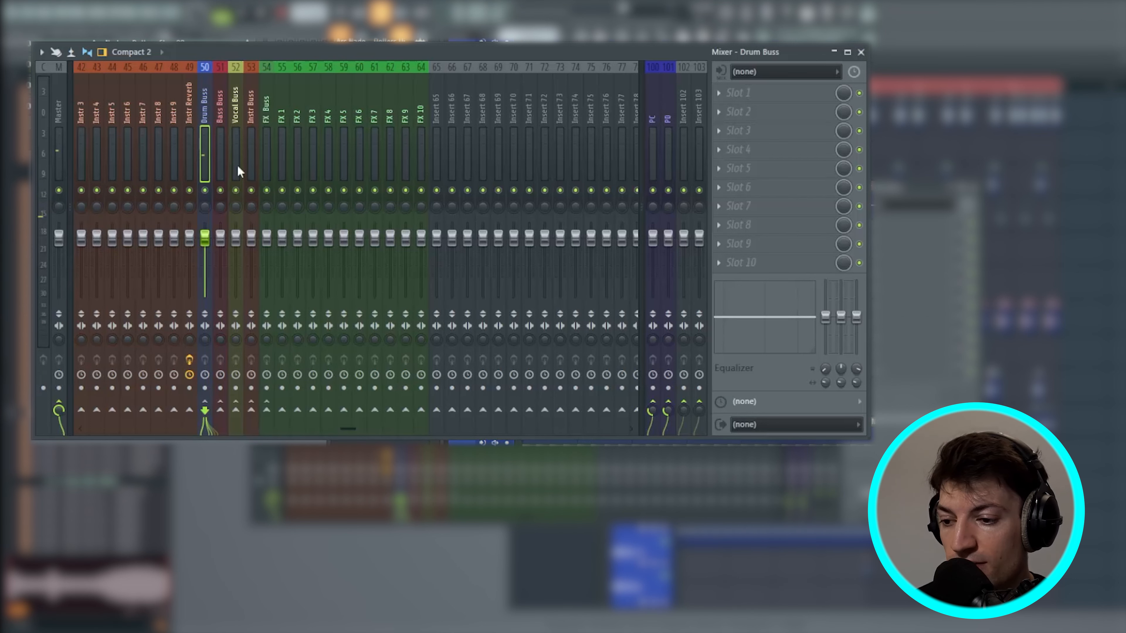
Load FabFilter Saturn 2 and FabFilter Pro-L 2 into the first two effect slots of the Drum Buss
{"action": "left_click", "coordinate": [746, 95]}
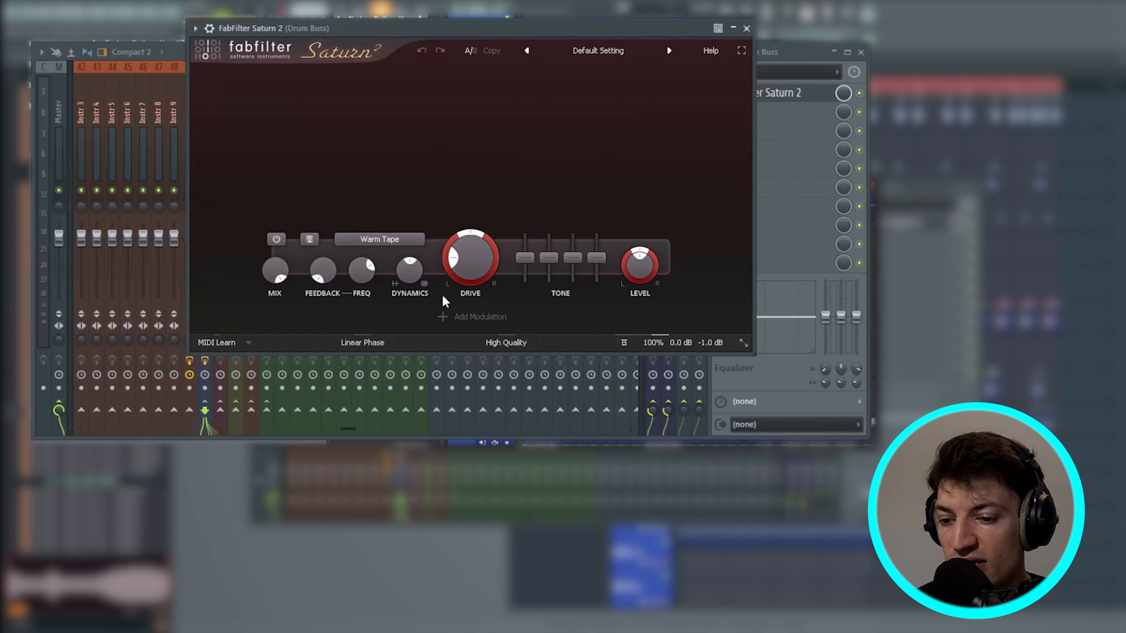
{"action": "mouse_move", "coordinate": [472, 256]}
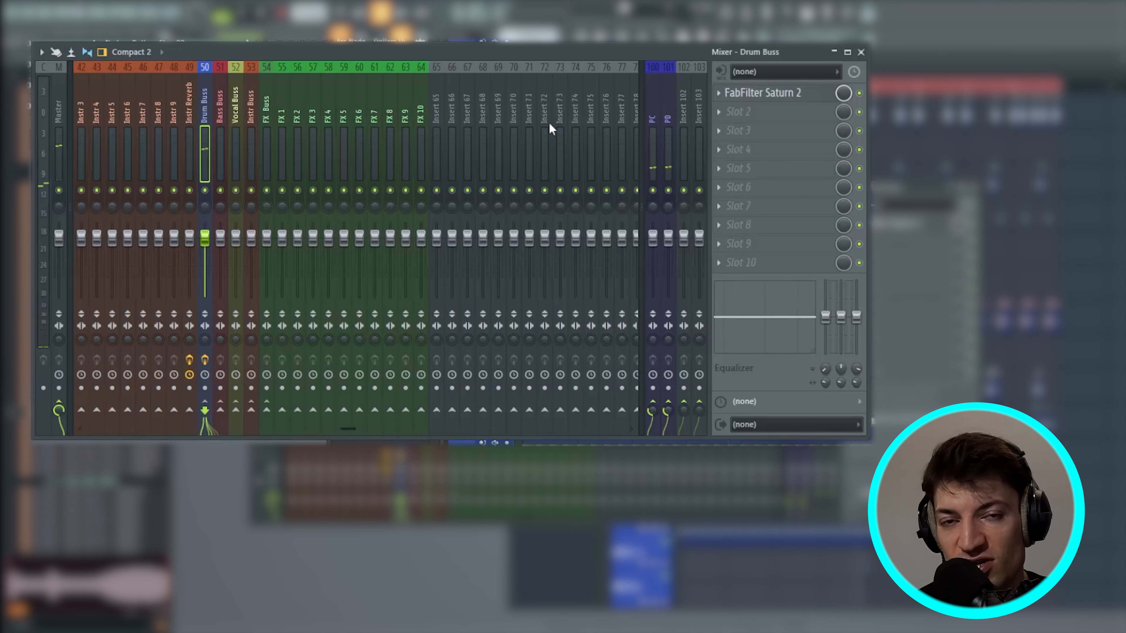
{"action": "left_click", "coordinate": [757, 115]}
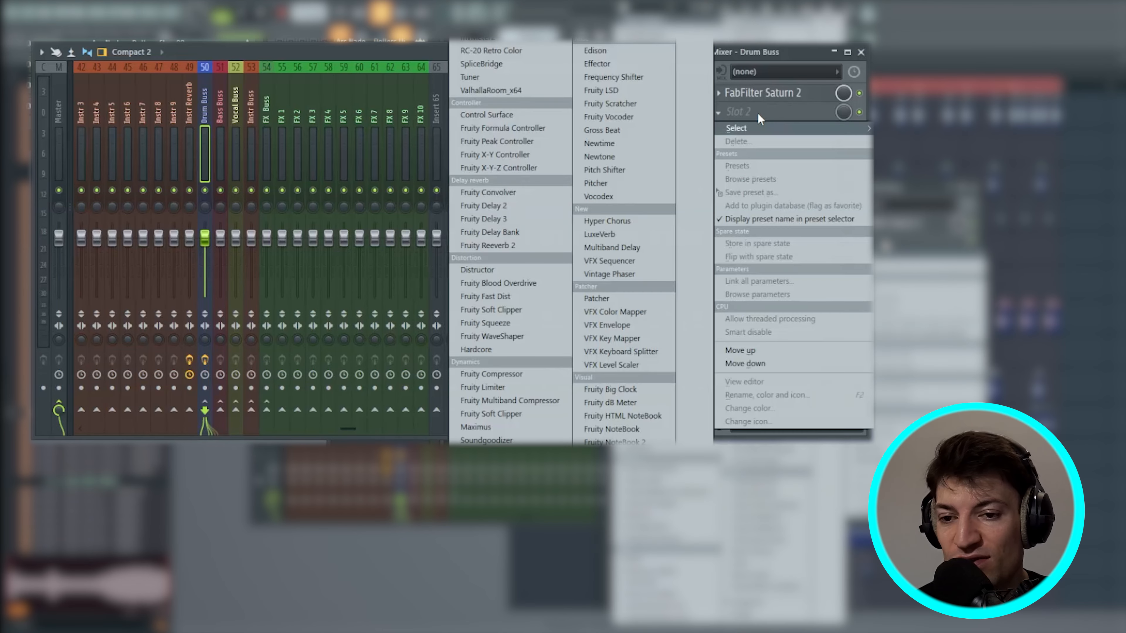
{"action": "left_click", "coordinate": [492, 40]}
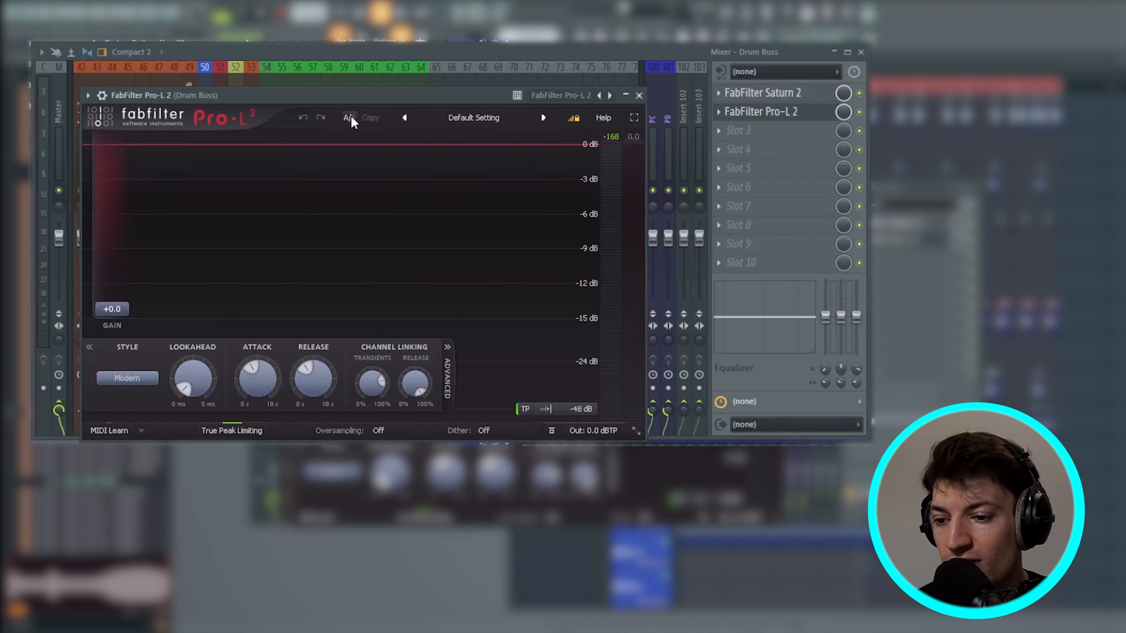
Raise the Drum Buss Pro-L 2 gain to about +3.4 dB while the beat plays
{"action": "left_click_drag", "start_coordinate": [368, 95], "coordinate": [463, 37]}
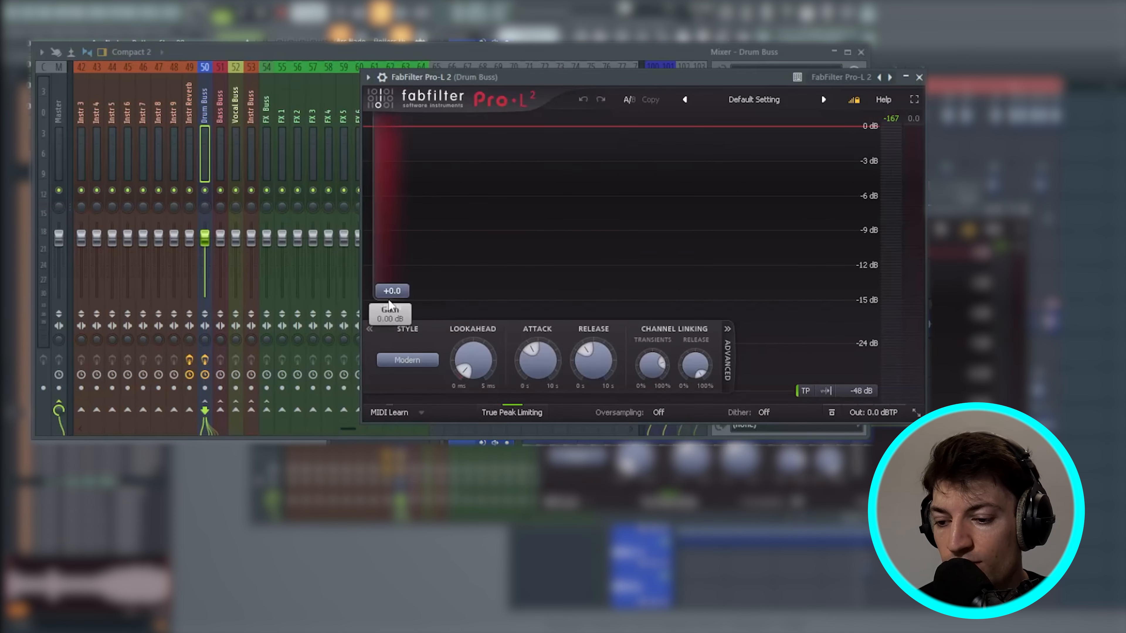
{"action": "left_click_drag", "start_coordinate": [392, 292], "coordinate": [389, 359]}
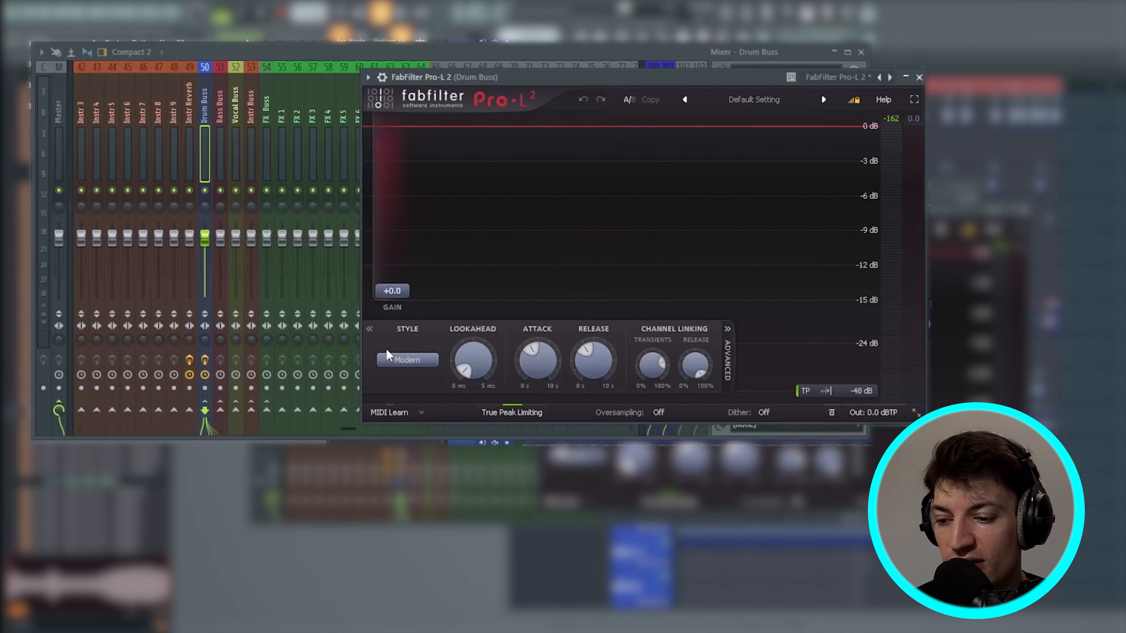
{"action": "key", "text": "space"}
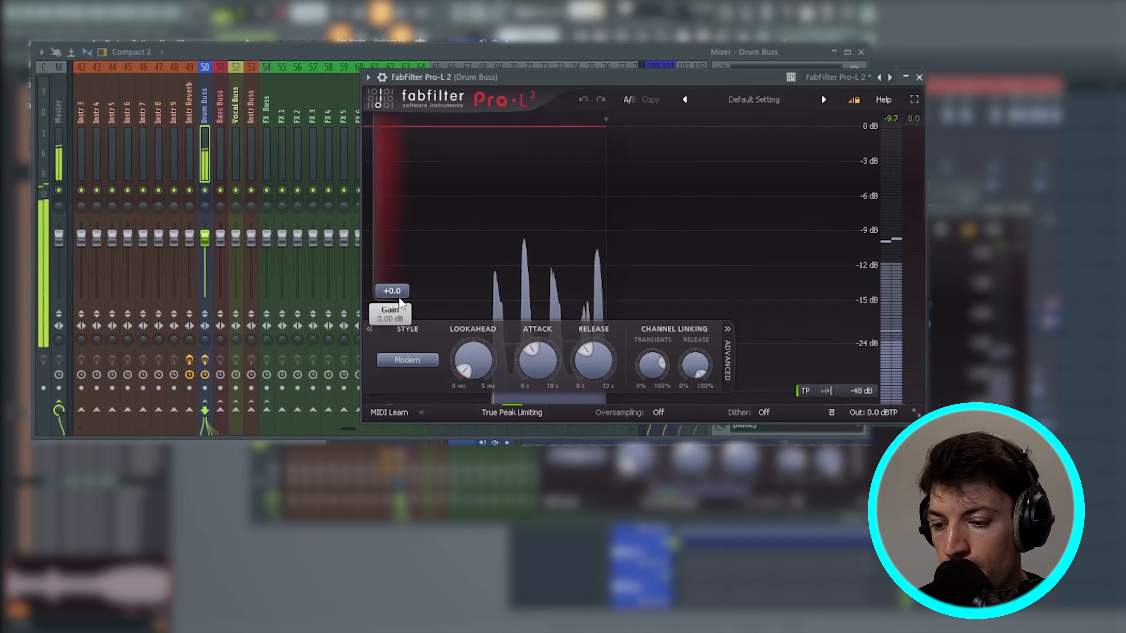
{"action": "left_click_drag", "start_coordinate": [399, 301], "coordinate": [410, 273]}
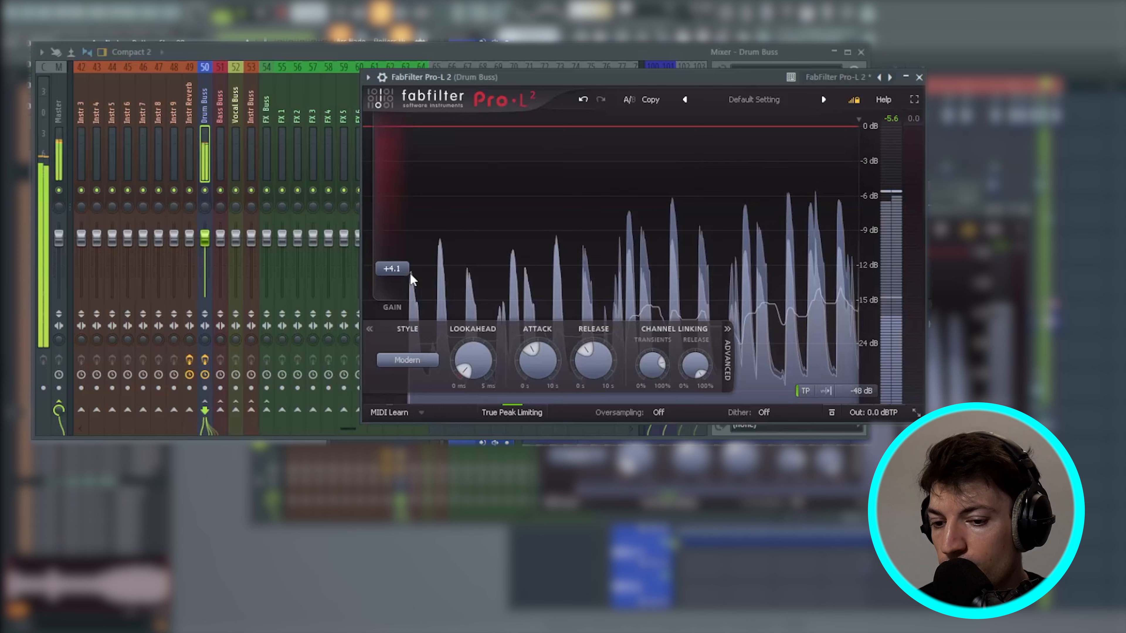
{"action": "key", "text": "space"}
{"action": "key", "text": "Escape"}
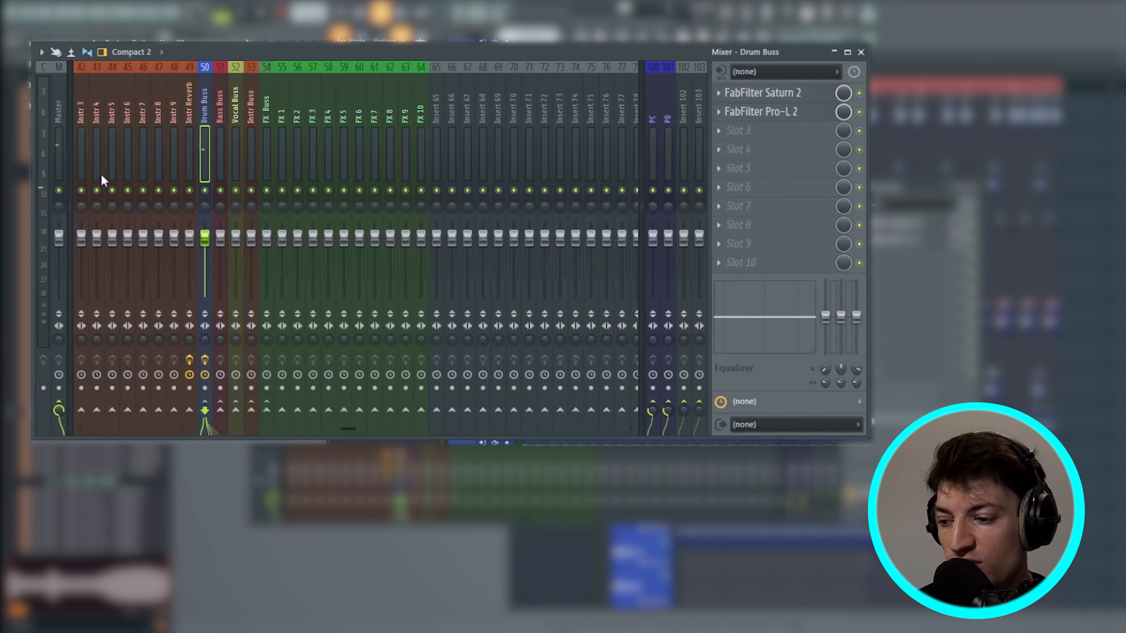
Compare the Drum Buss and Bass Buss effect slots and review the Drum Buss Pro-L 2 settings
{"action": "left_click", "coordinate": [57, 157]}
{"action": "left_click", "coordinate": [220, 178]}
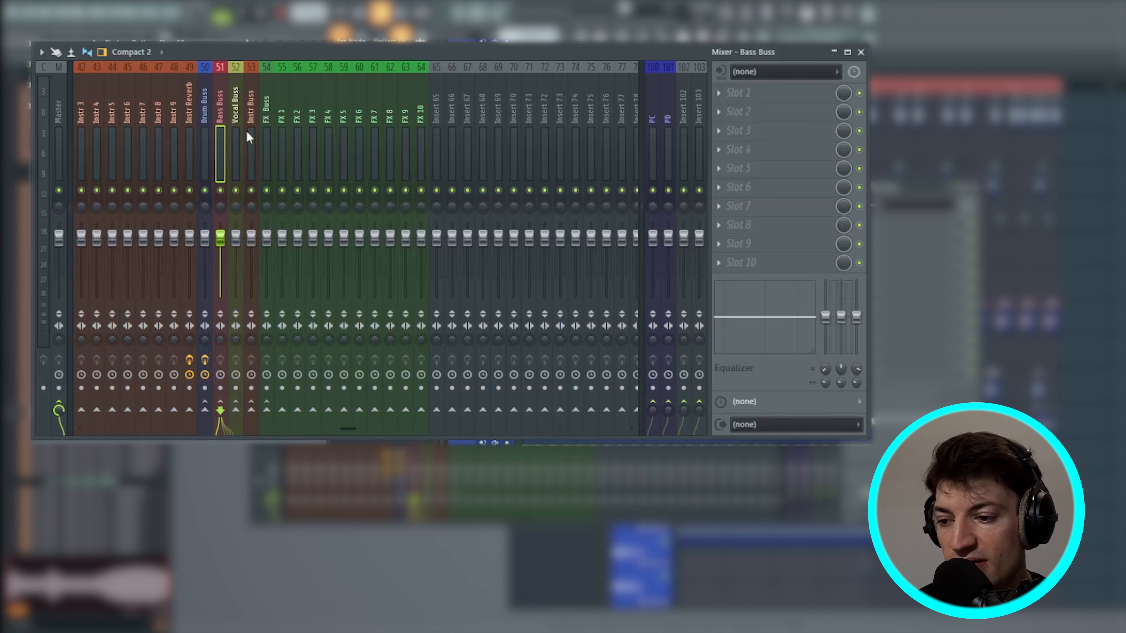
{"action": "left_click", "coordinate": [205, 138]}
{"action": "left_click", "coordinate": [217, 141]}
{"action": "left_click", "coordinate": [203, 142]}
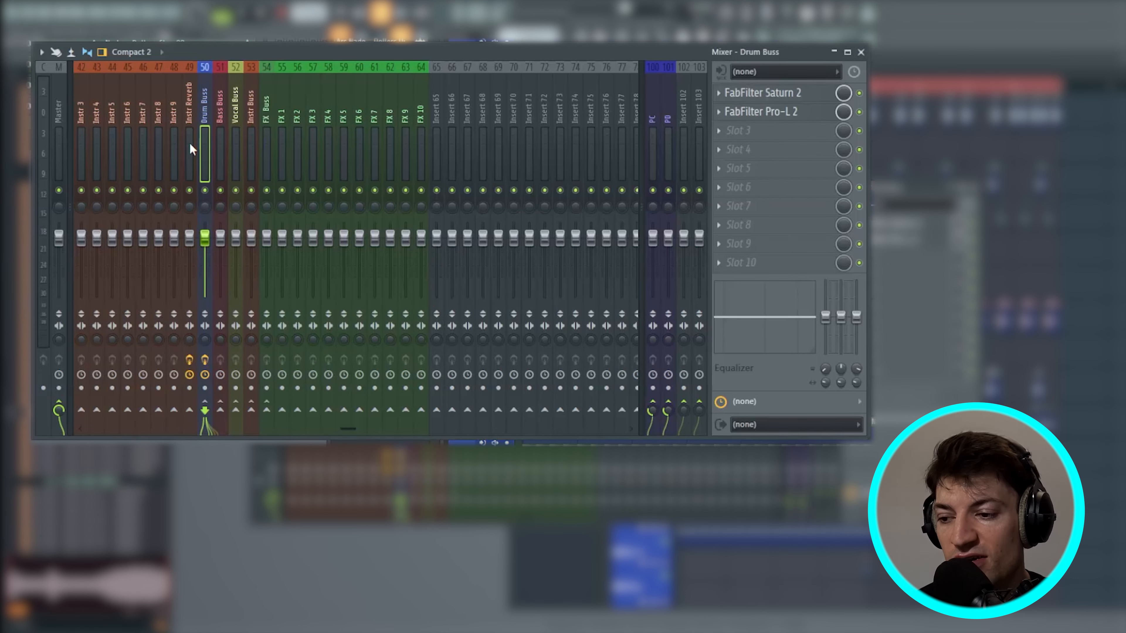
{"action": "left_click", "coordinate": [222, 141]}
{"action": "left_click", "coordinate": [205, 143]}
{"action": "left_click", "coordinate": [753, 112]}
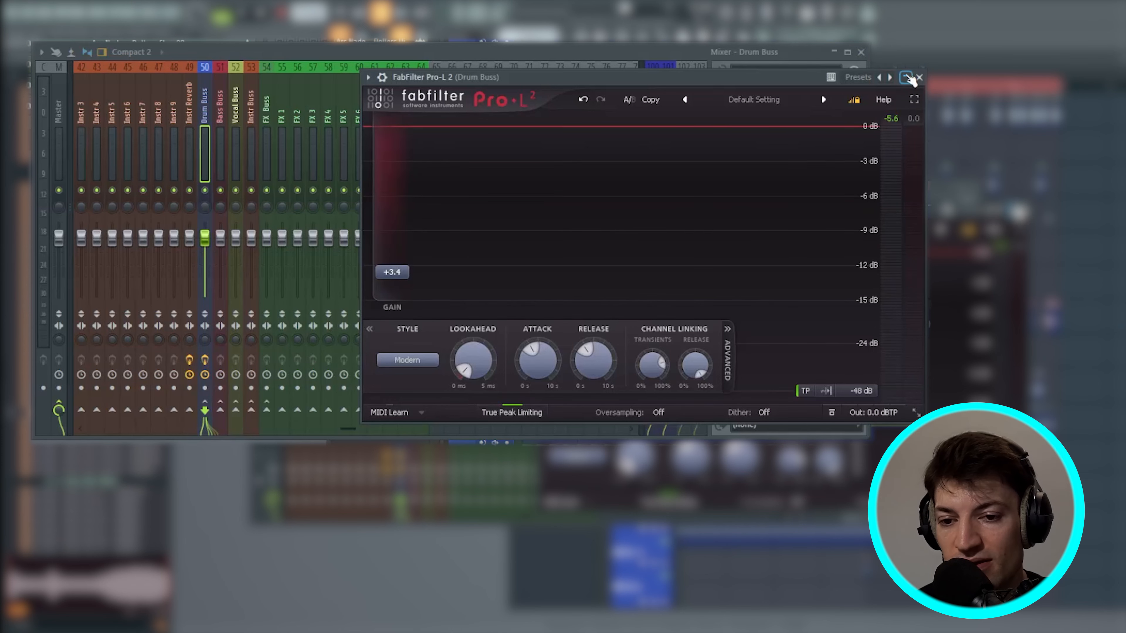
{"action": "left_click", "coordinate": [919, 77]}
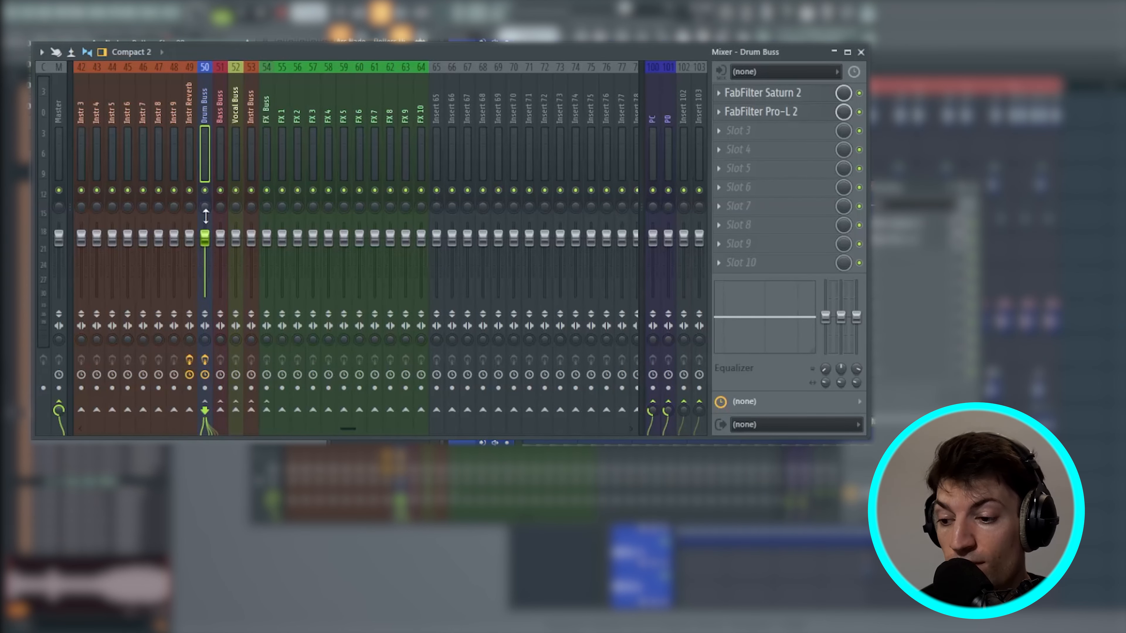
Examine the PC and PD parallel tracks alongside the Drum Buss in the mixer
{"action": "left_click", "coordinate": [666, 139]}
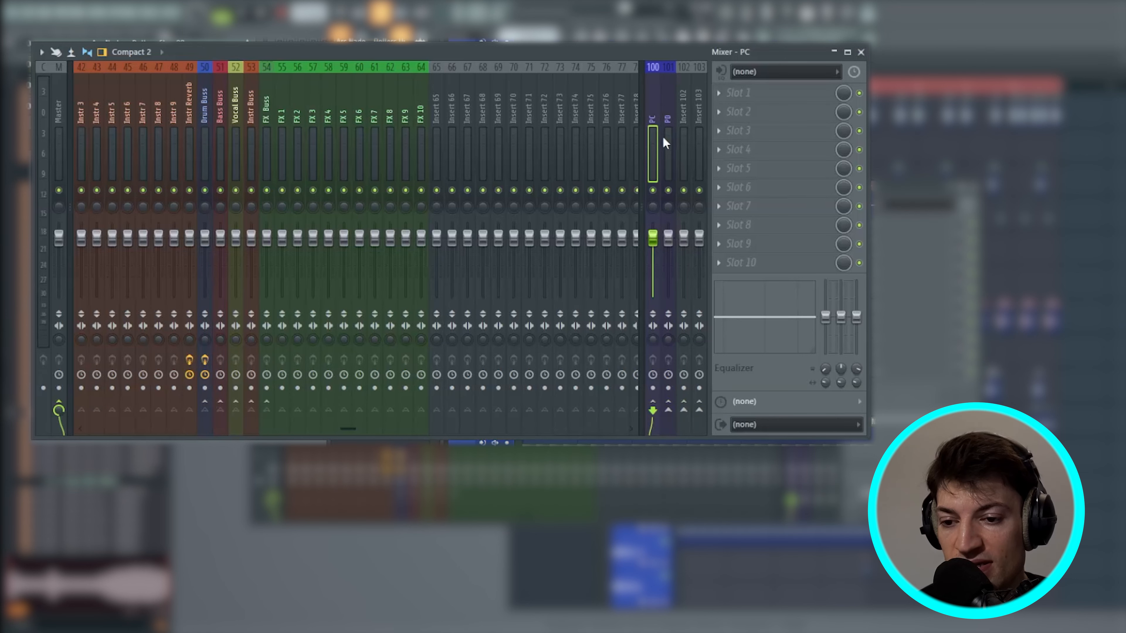
{"action": "left_click", "coordinate": [658, 136]}
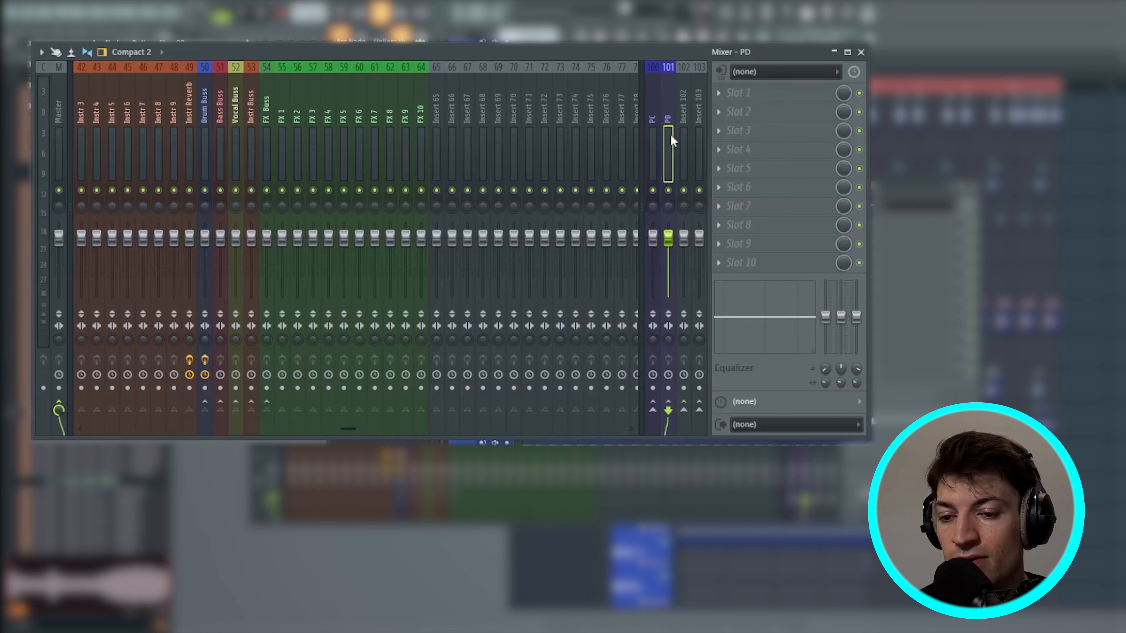
{"action": "left_click", "coordinate": [670, 129]}
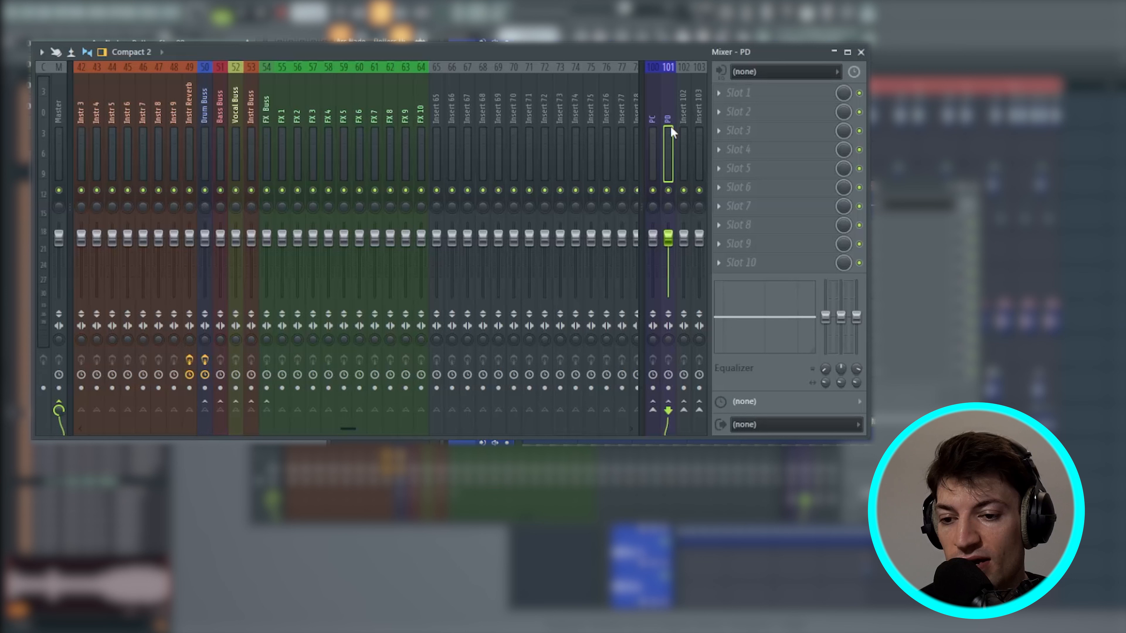
{"action": "left_click", "coordinate": [658, 151]}
{"action": "left_click", "coordinate": [200, 138]}
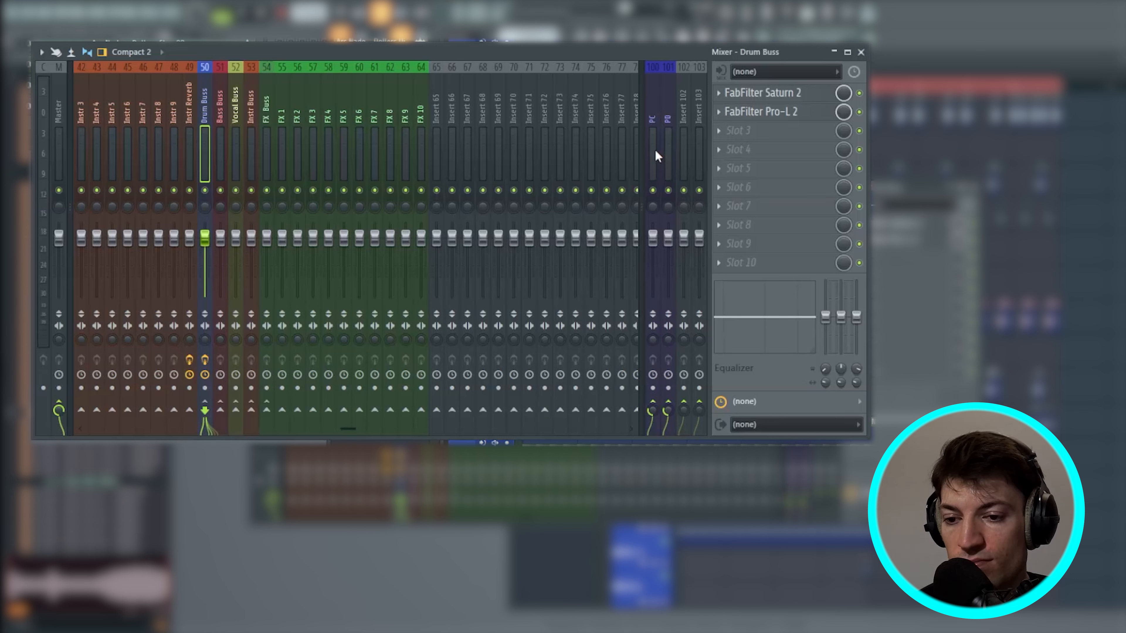
Load Fruity Compressor on the PC track and apply its Blower preset
{"action": "left_click", "coordinate": [655, 142]}
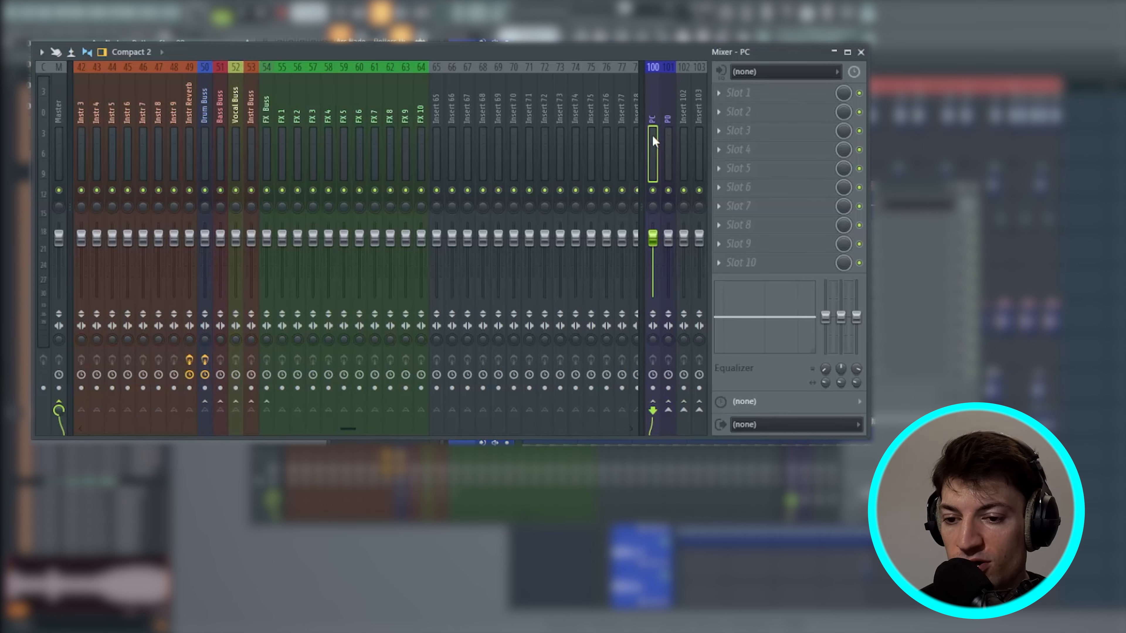
{"action": "left_click", "coordinate": [754, 93]}
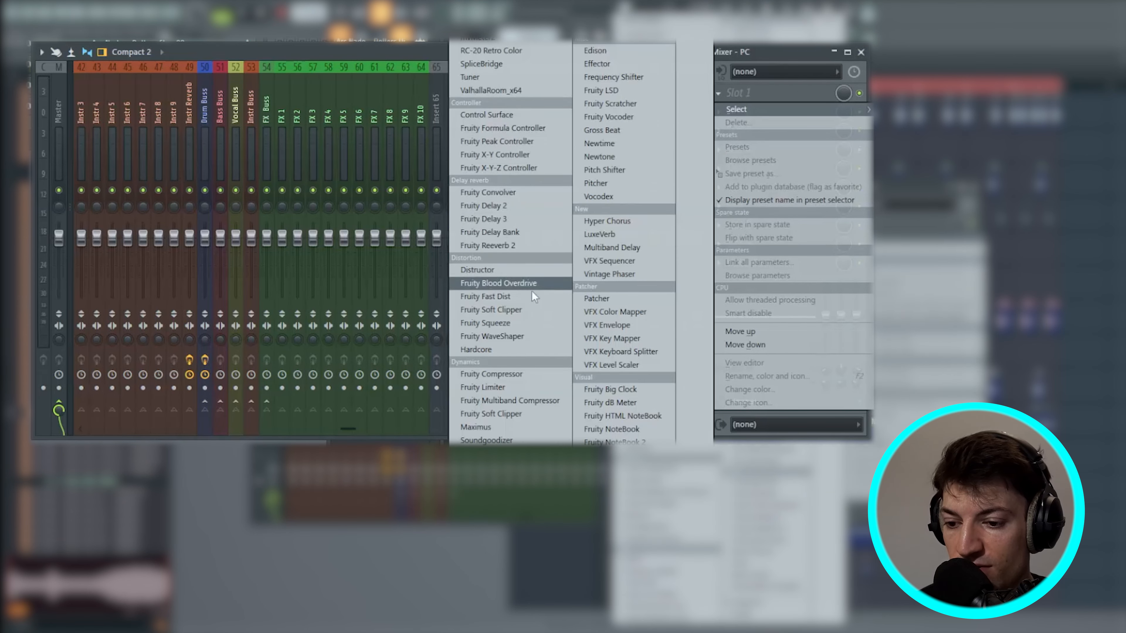
{"action": "left_click", "coordinate": [505, 377]}
{"action": "left_click", "coordinate": [503, 53]}
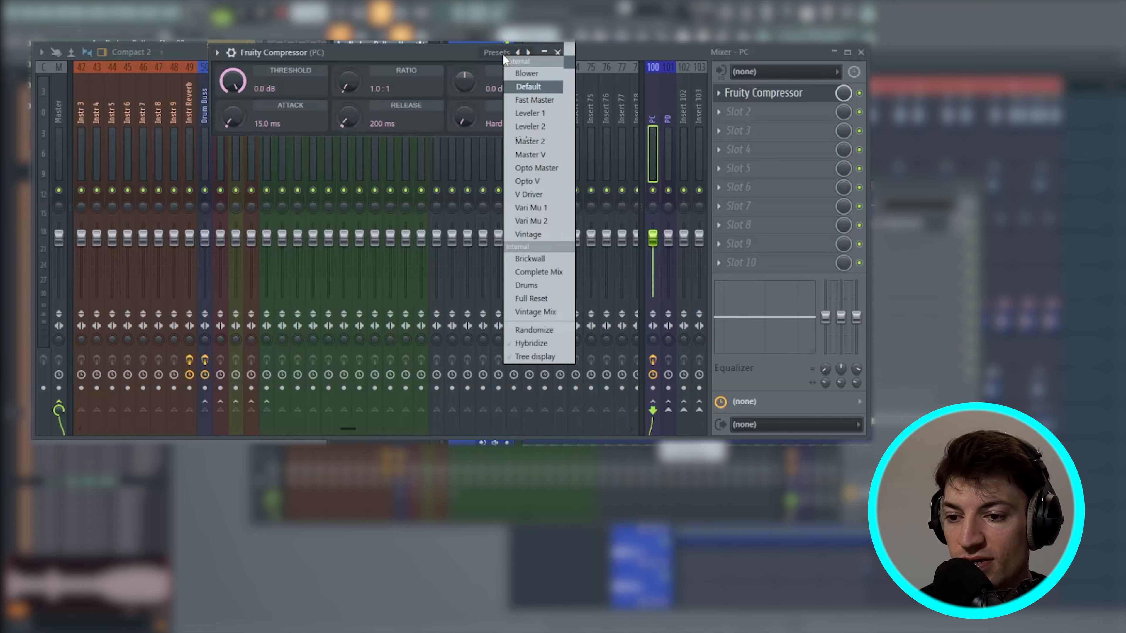
{"action": "left_click", "coordinate": [537, 84]}
{"action": "left_click", "coordinate": [528, 53]}
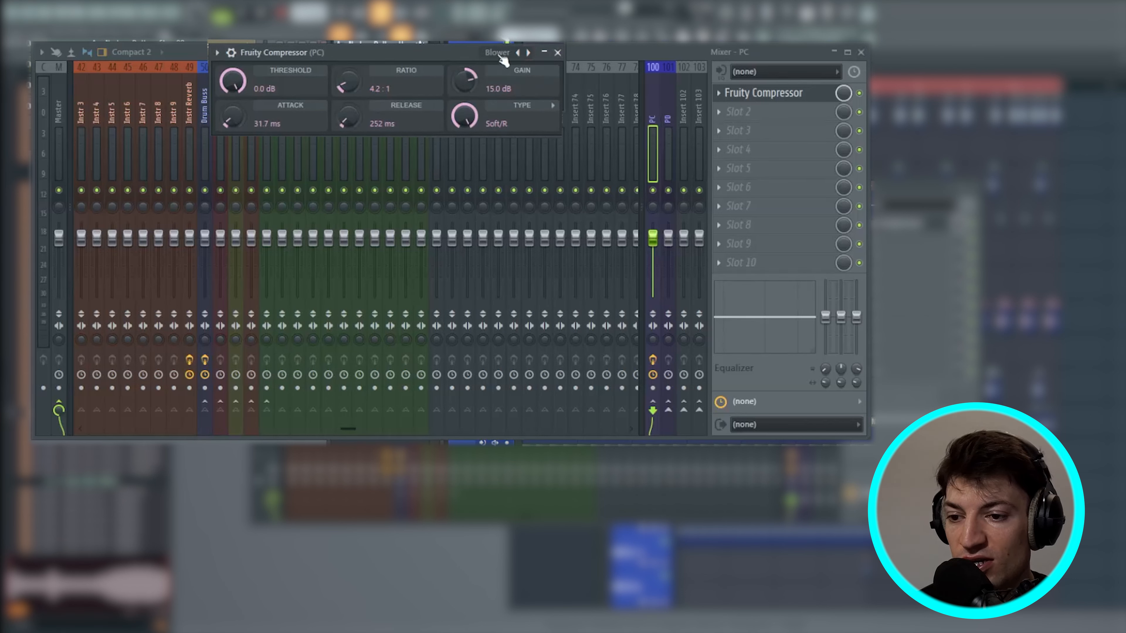
{"action": "left_click", "coordinate": [557, 52]}
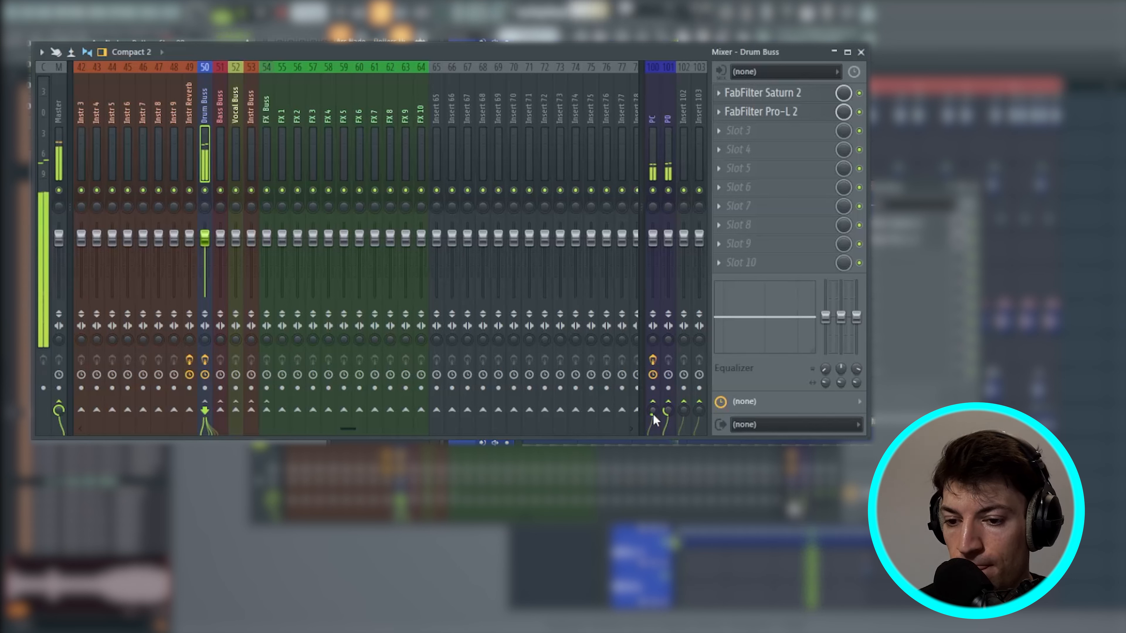
Load FabFilter Saturn 2 on the PD track and set the Band 1 drive to about 21.4%
{"action": "left_click", "coordinate": [667, 151]}
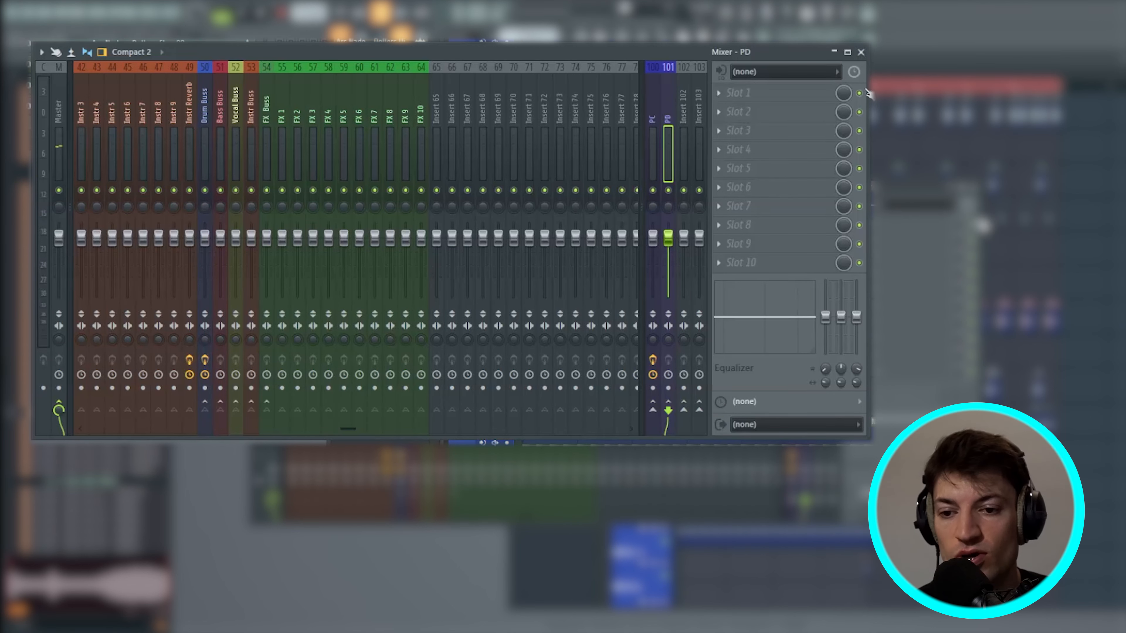
{"action": "left_click", "coordinate": [753, 92]}
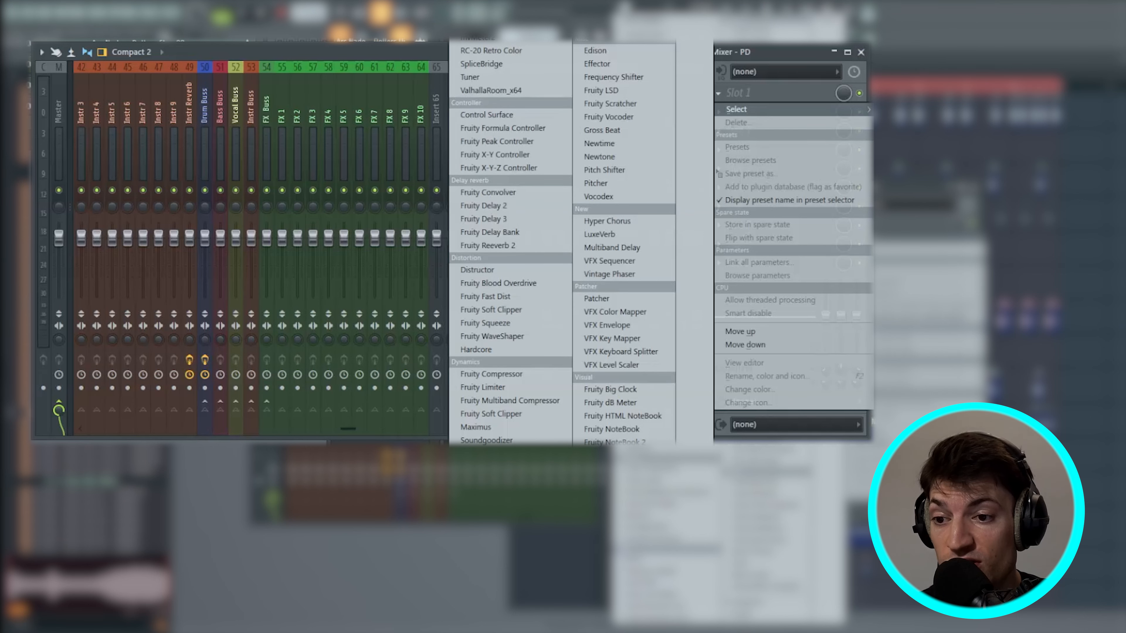
{"action": "left_click", "coordinate": [492, 27]}
{"action": "left_click_drag", "start_coordinate": [314, 272], "coordinate": [313, 280]}
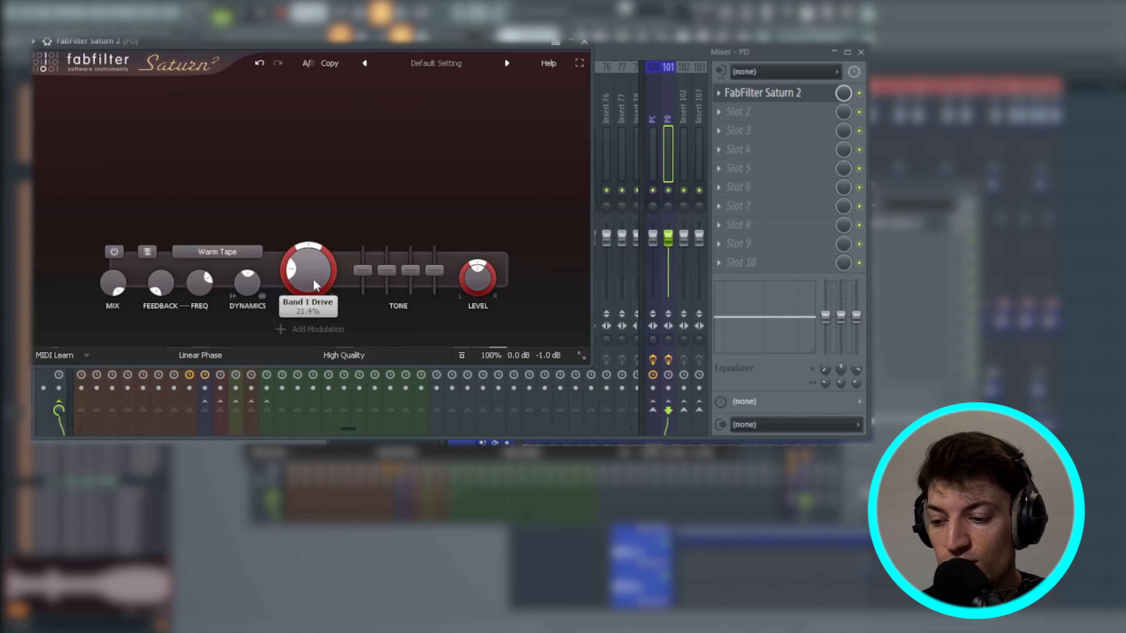